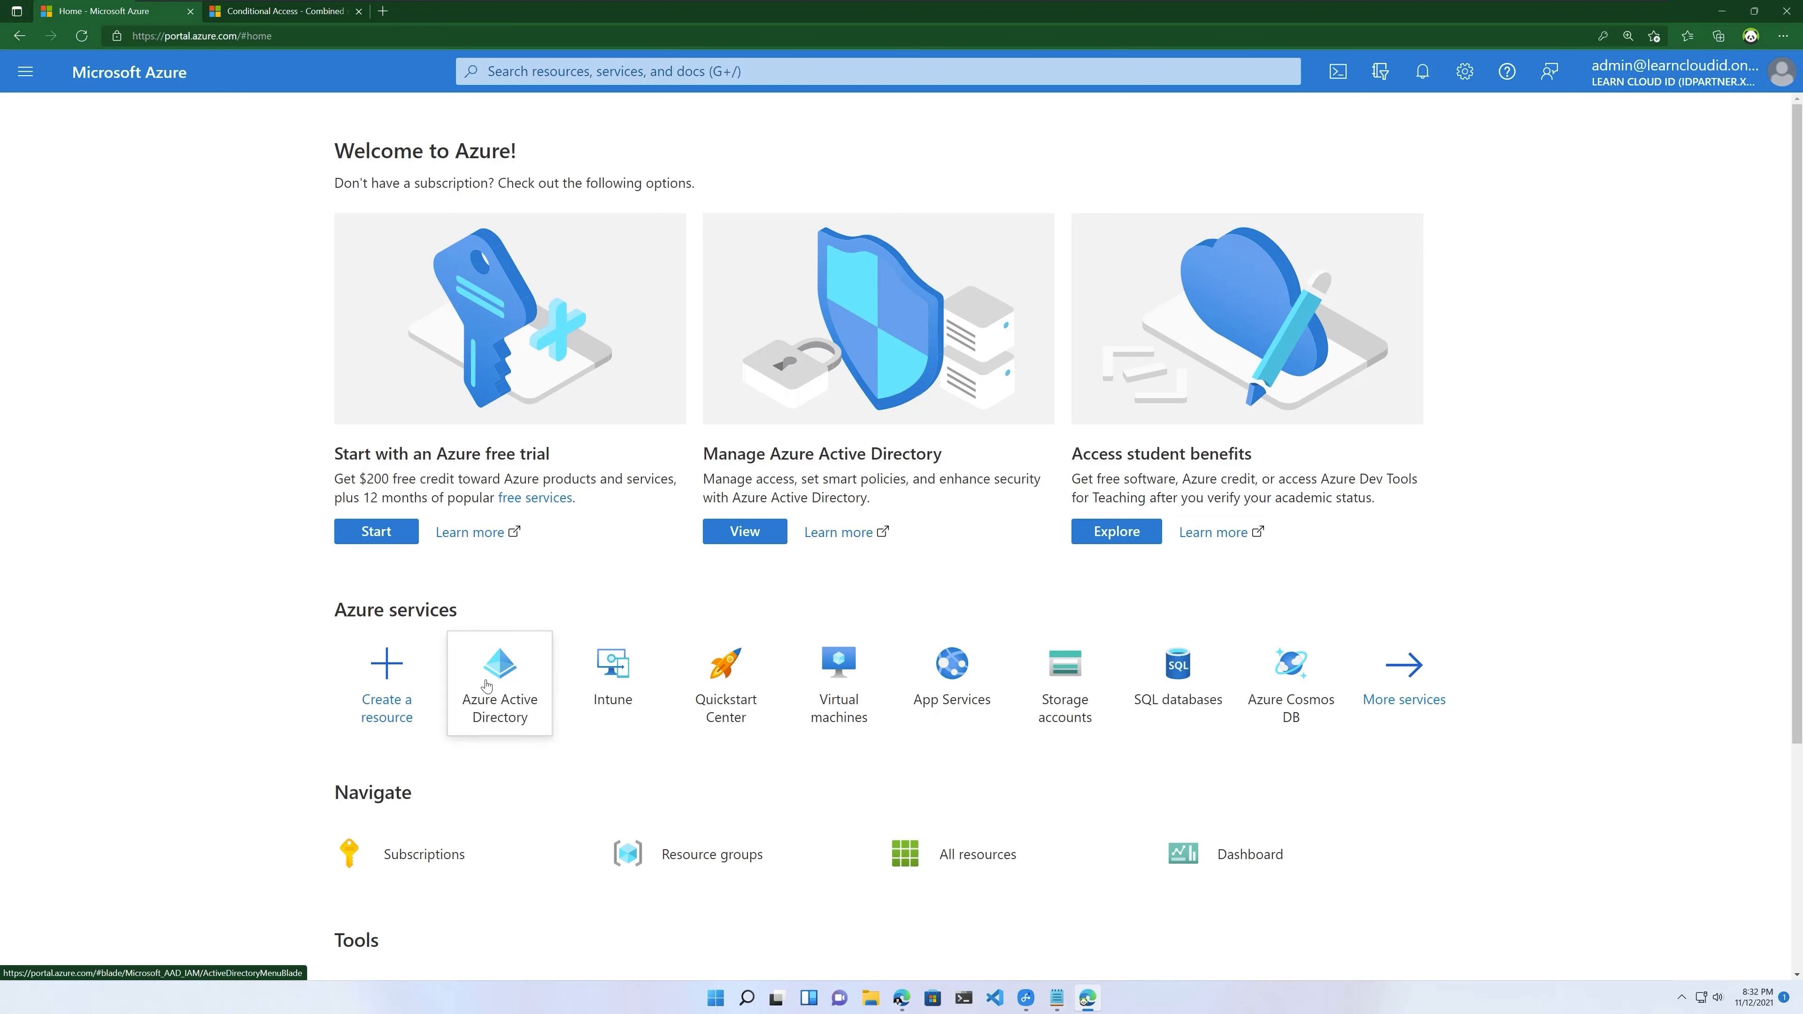
Step: Open the Learn Cloud ID directory's Properties and bring up Manage Security defaults
click(516, 684)
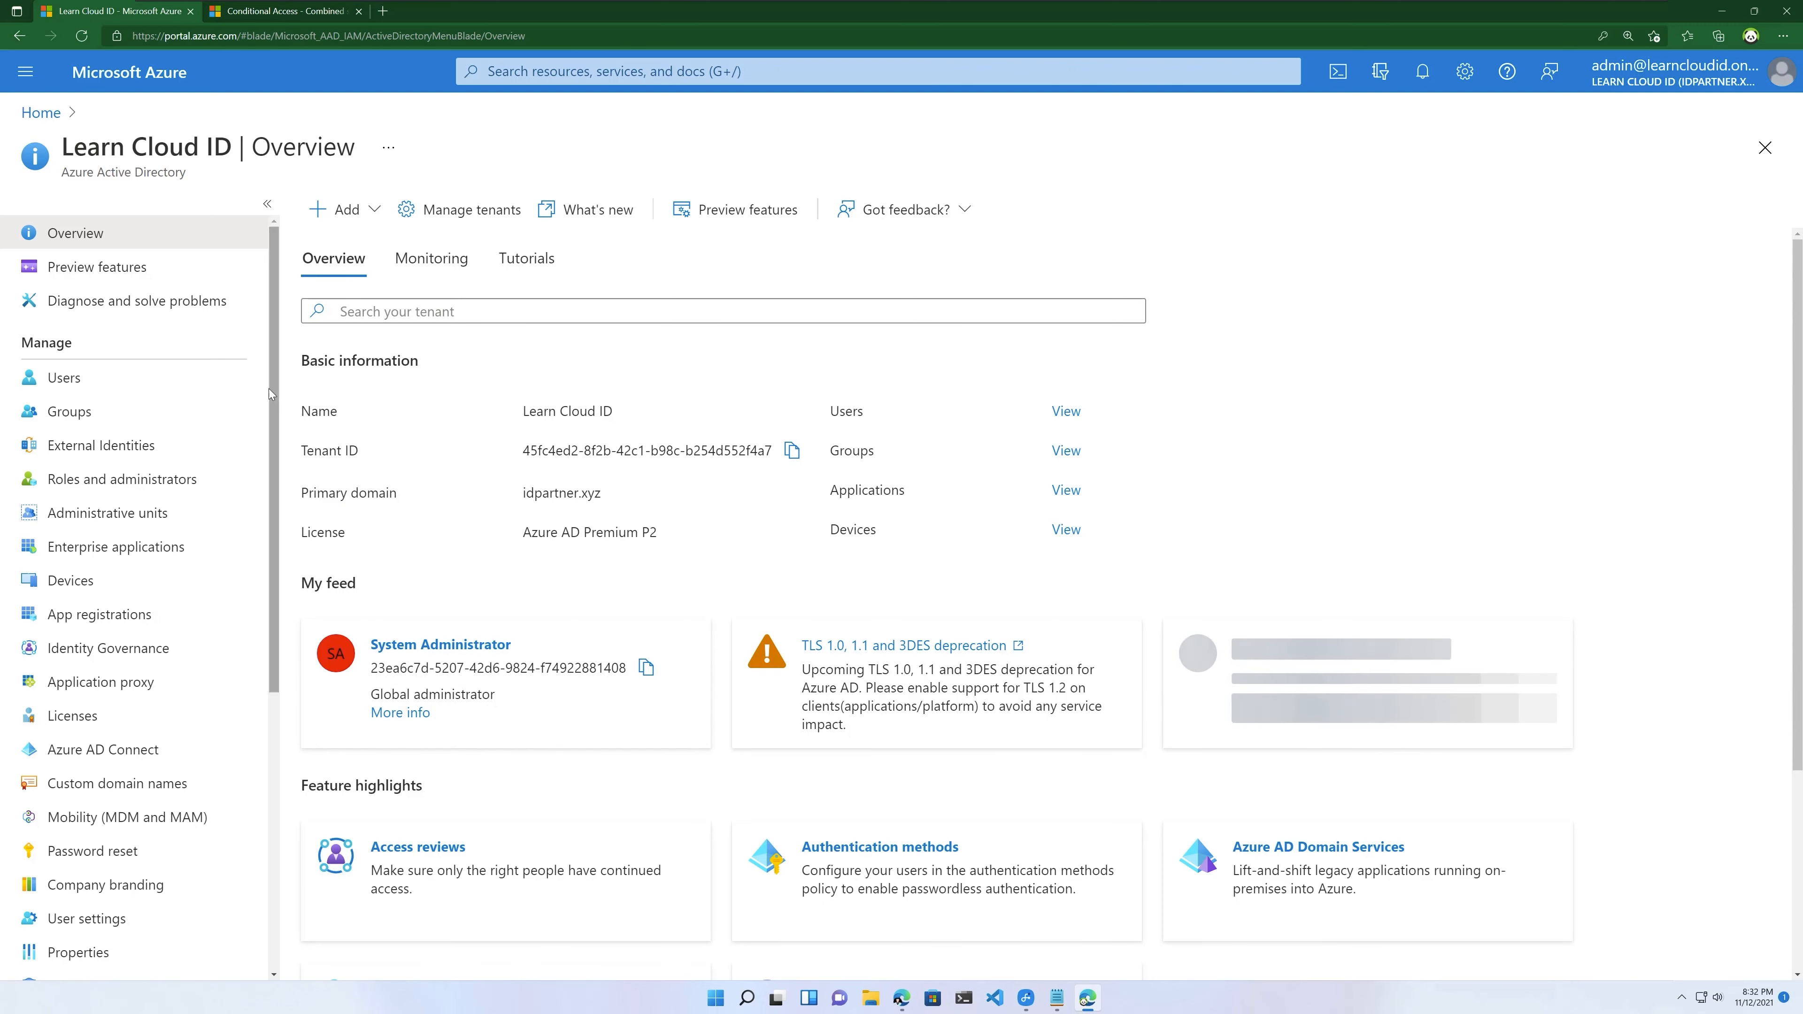
scroll(106, 816, down, 3)
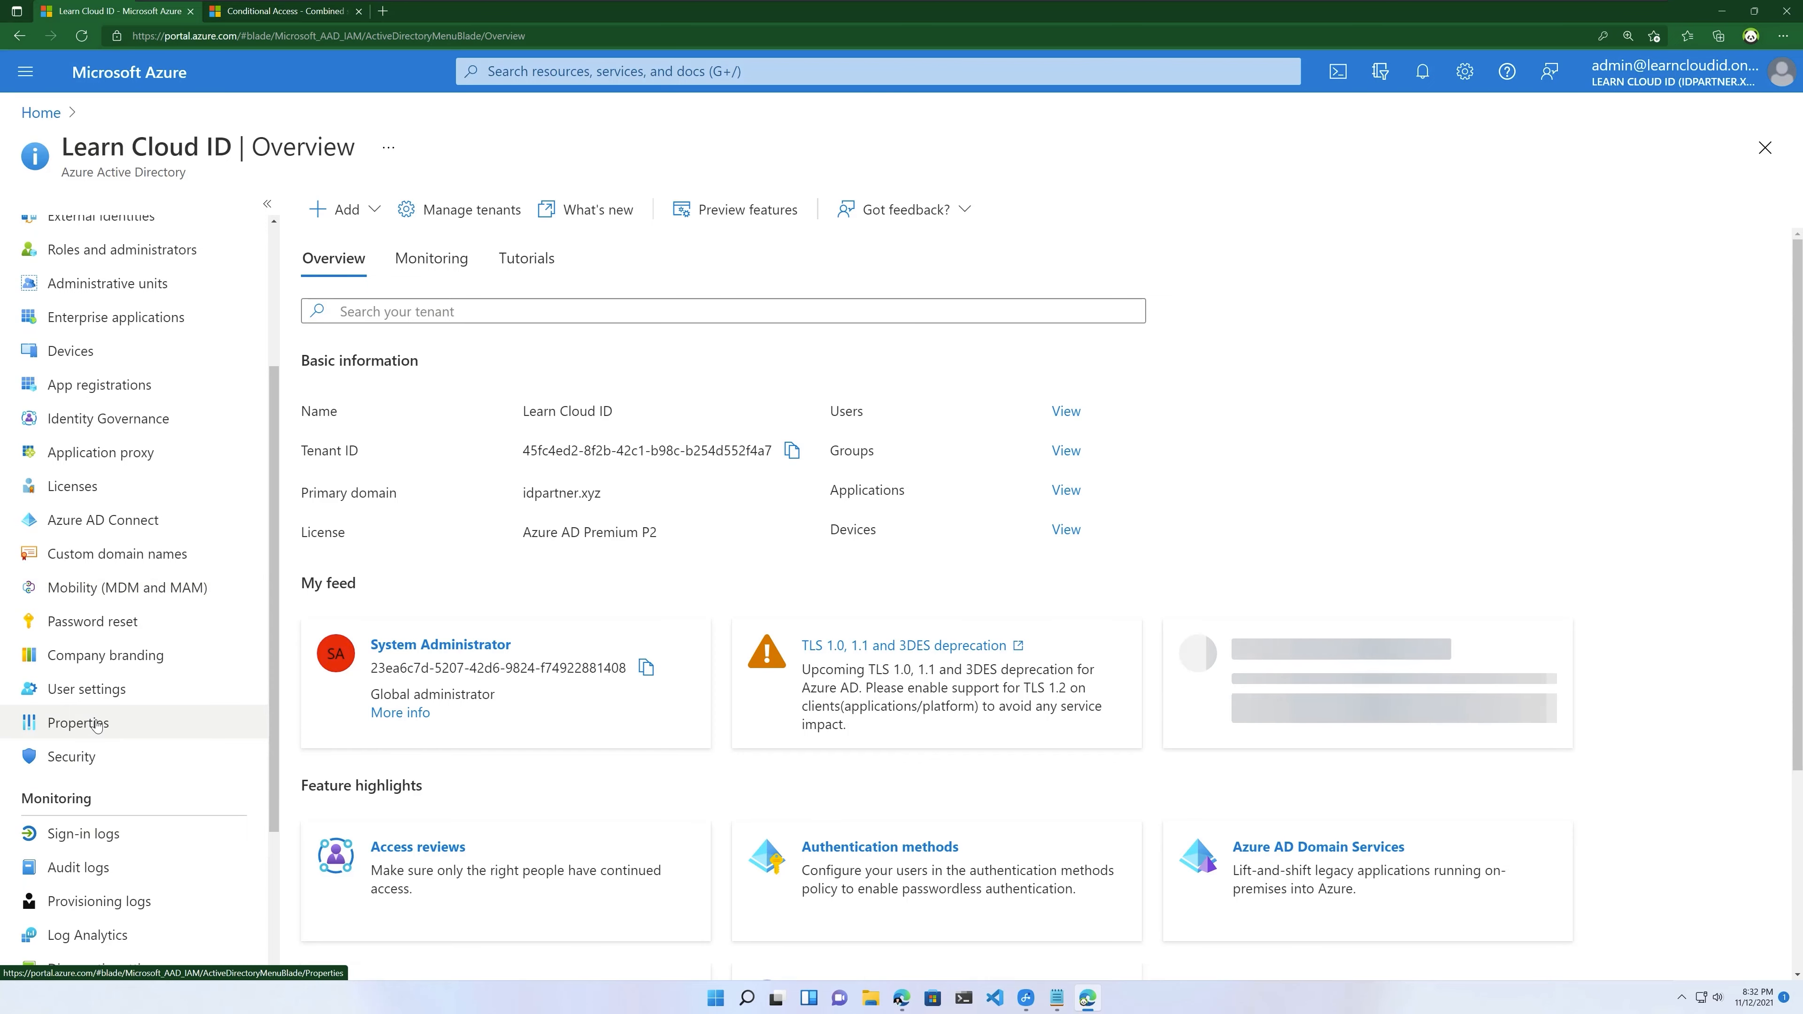
click(97, 725)
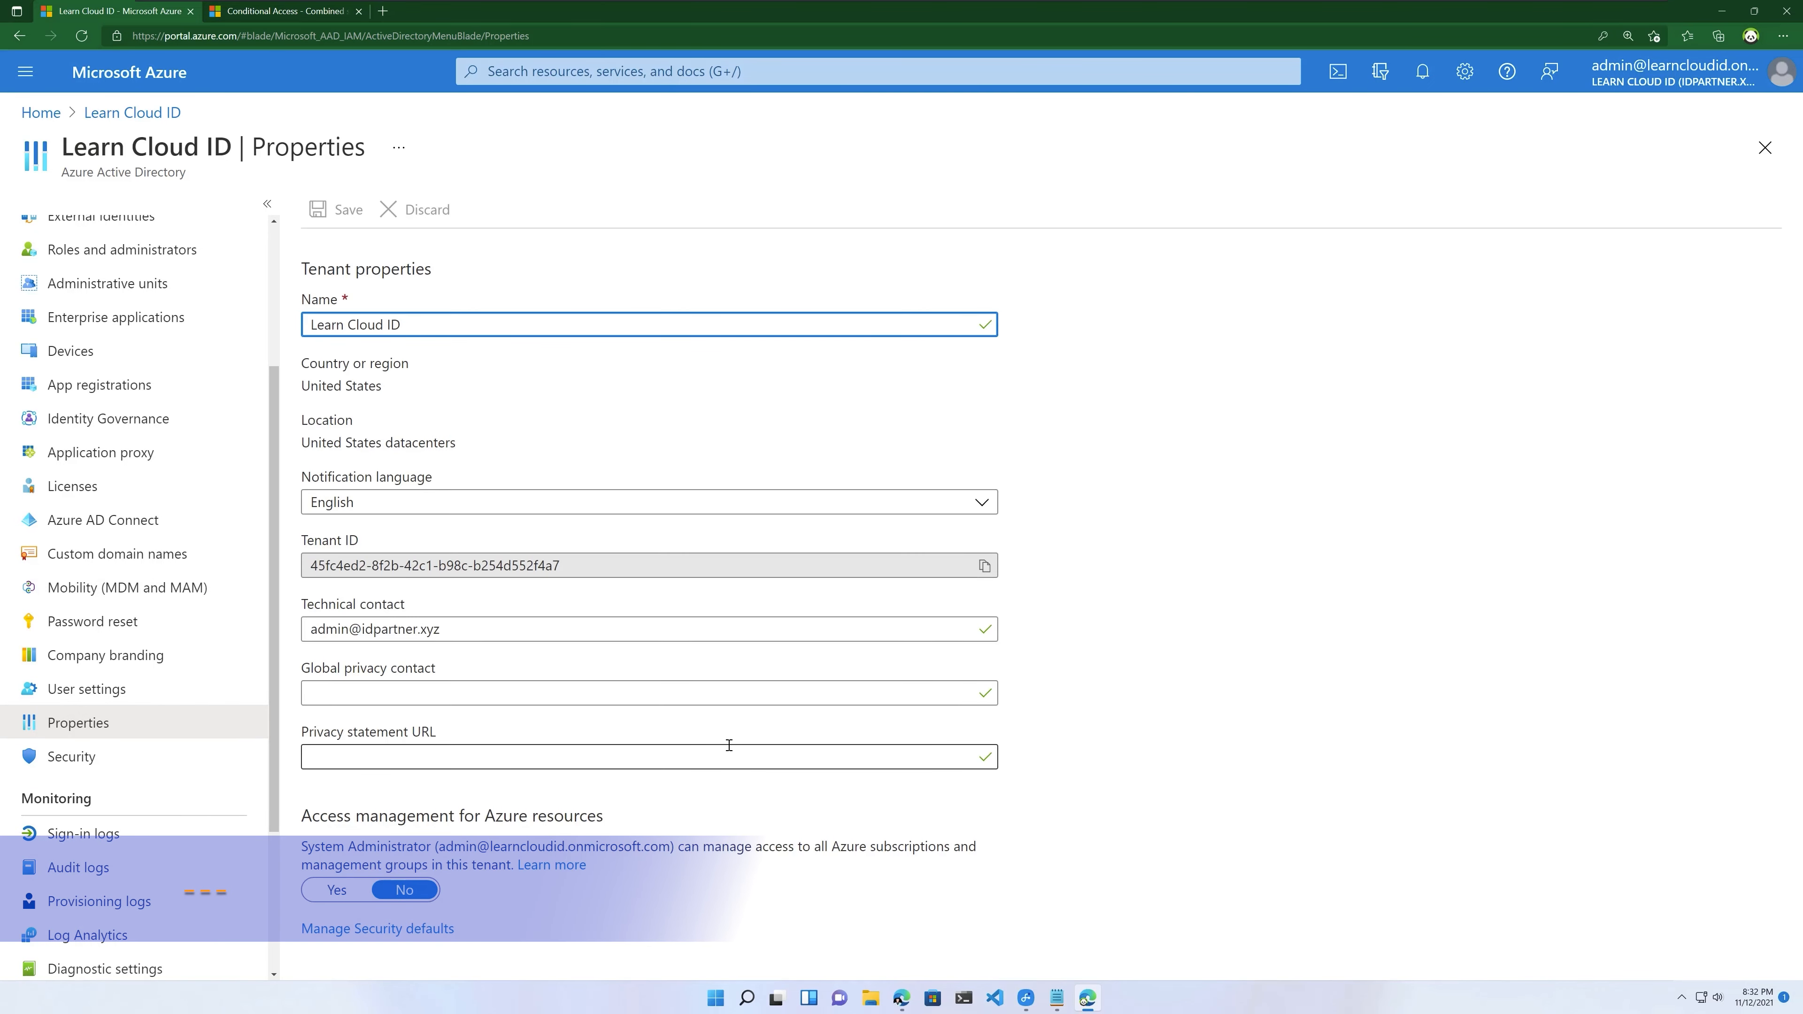
click(387, 929)
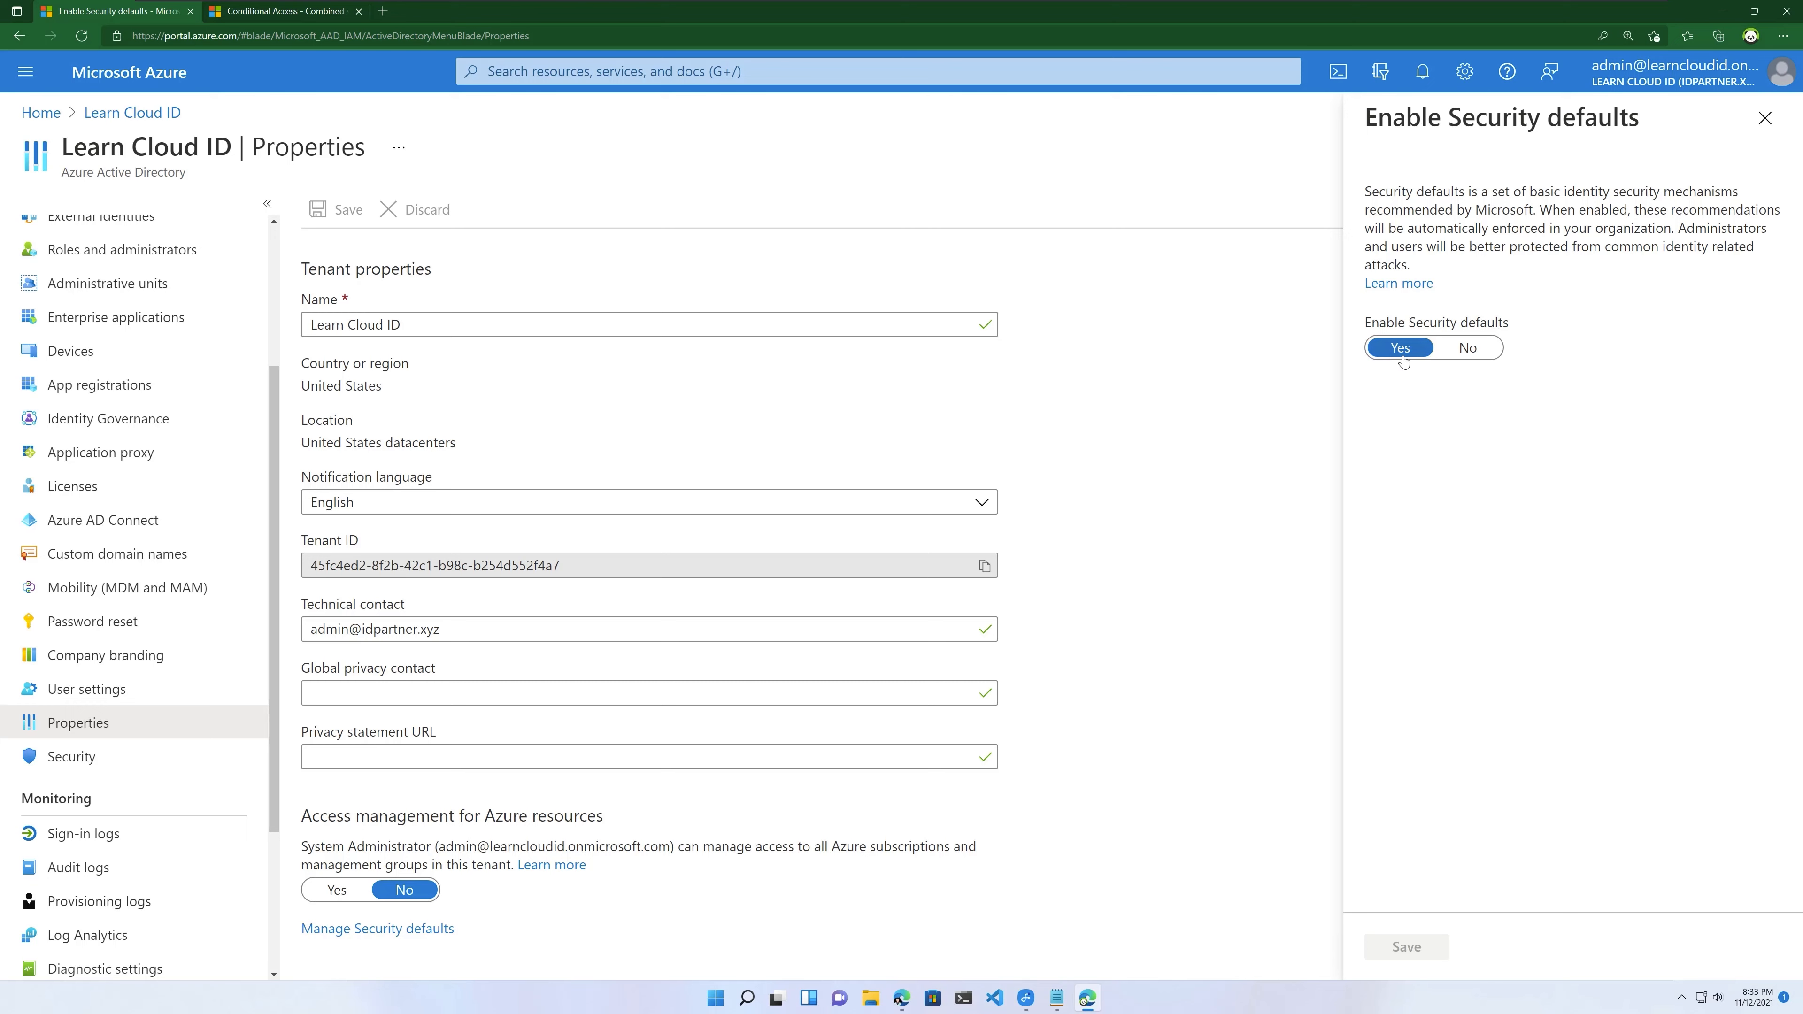
Step: Set Enable Security defaults to No, citing 'My organization is using Conditional Access', and save
click(1468, 348)
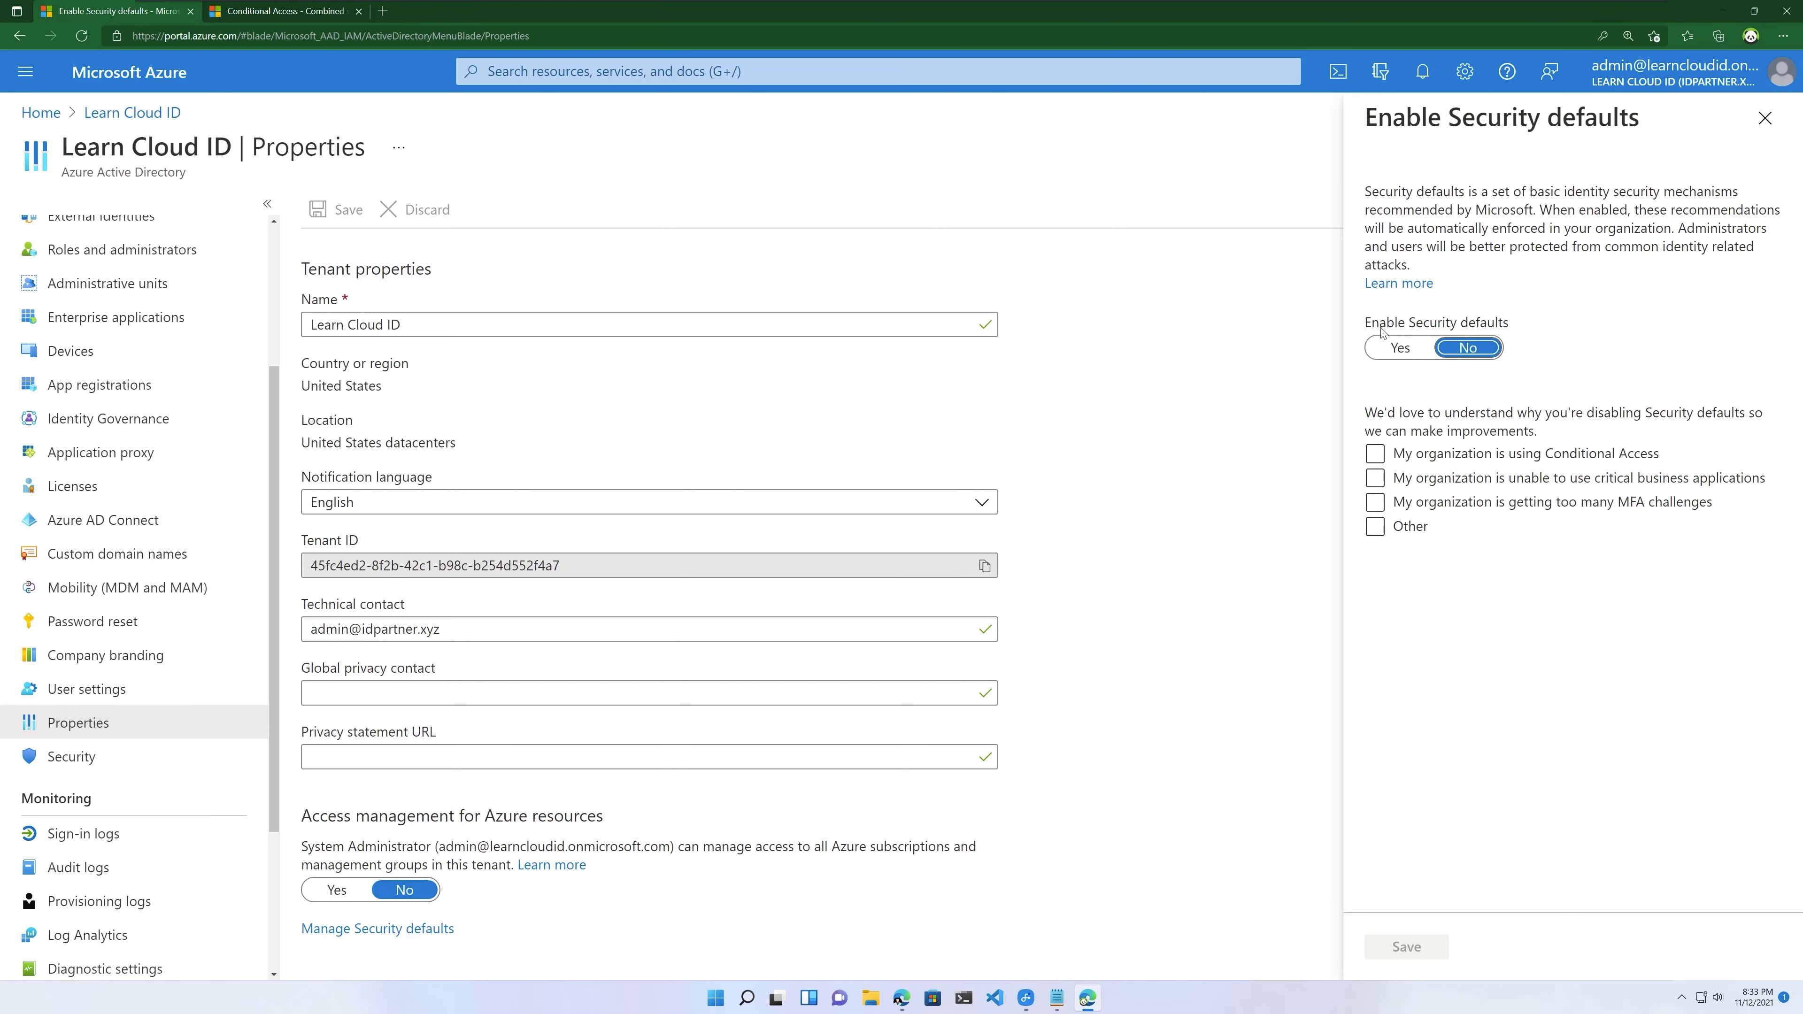
click(1375, 456)
click(1375, 456)
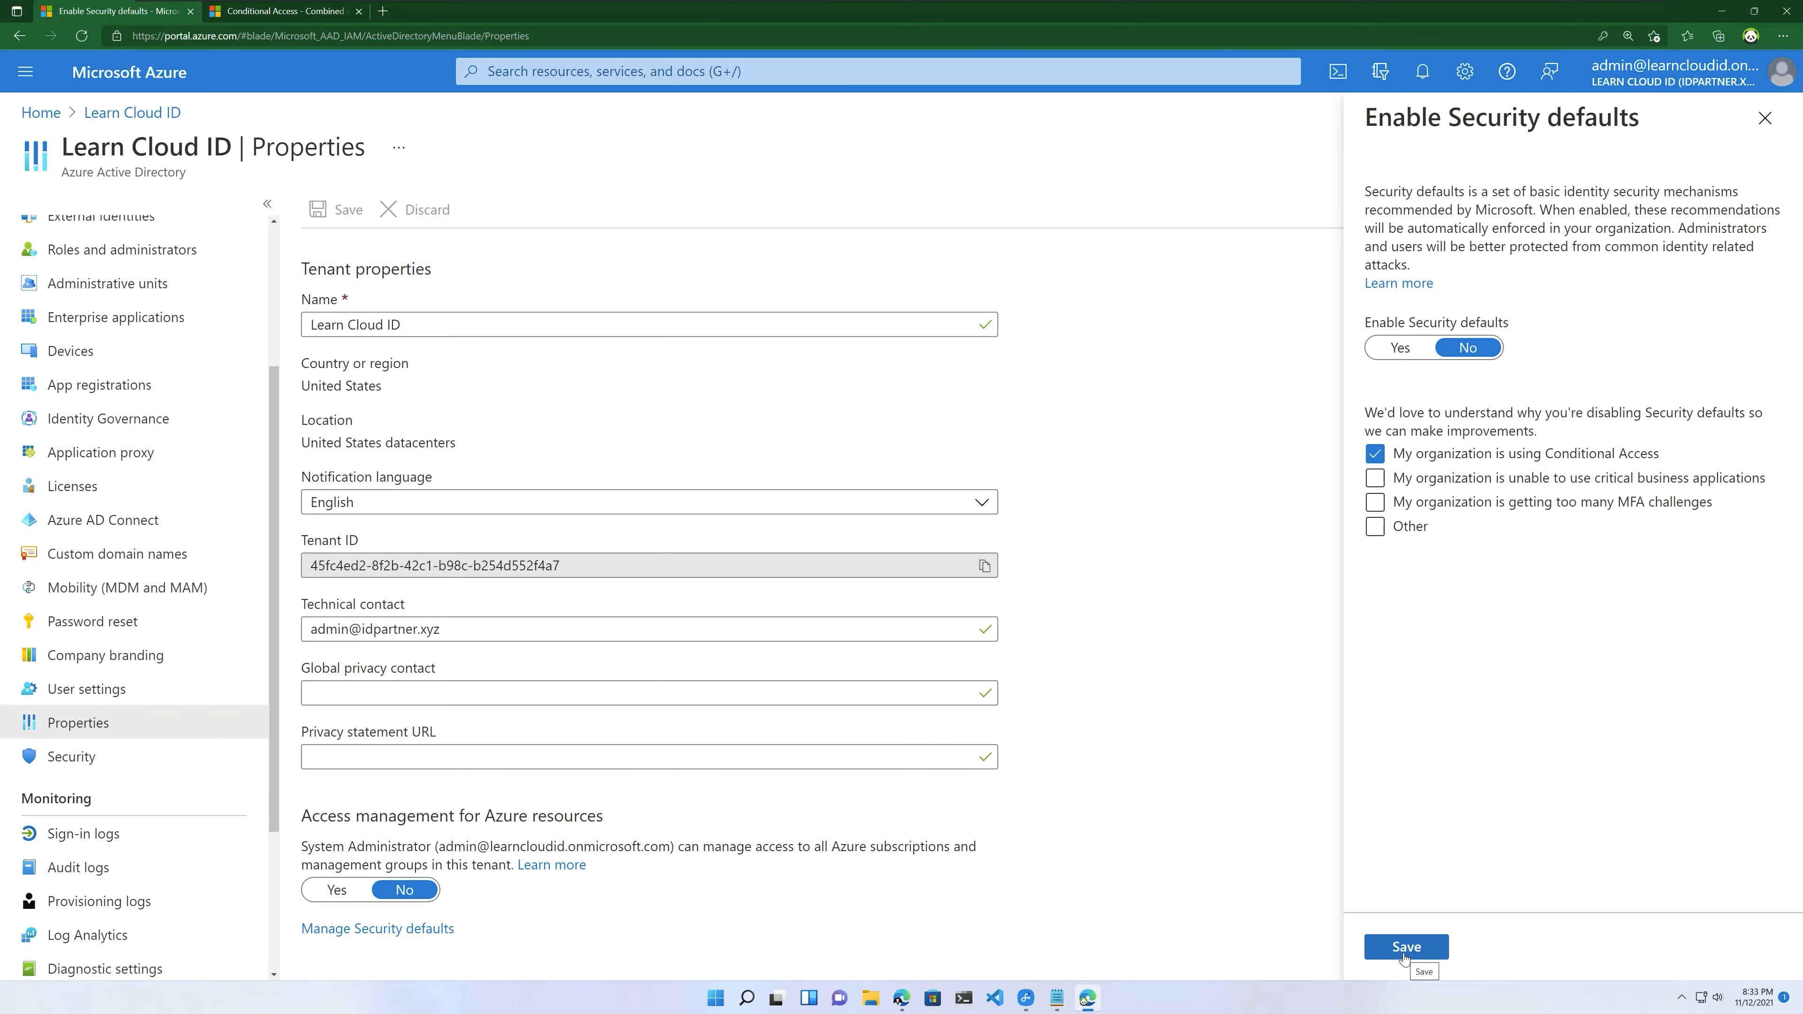
click(1404, 952)
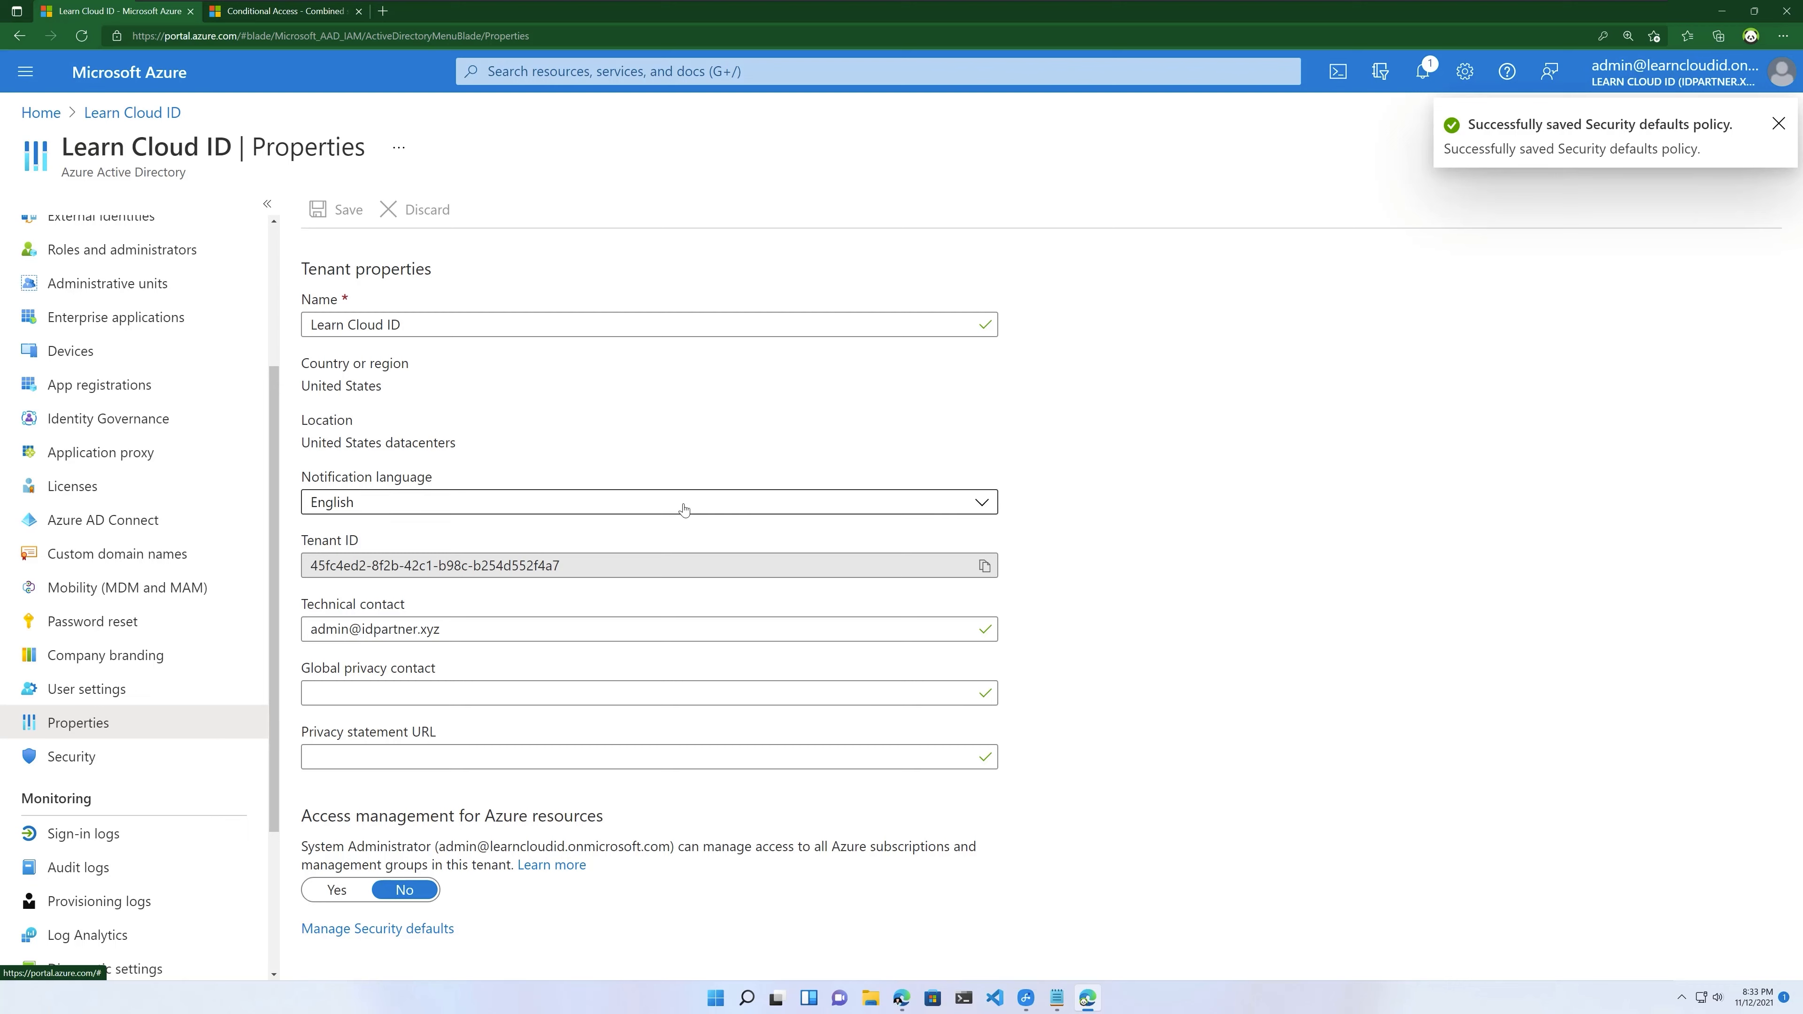
click(71, 756)
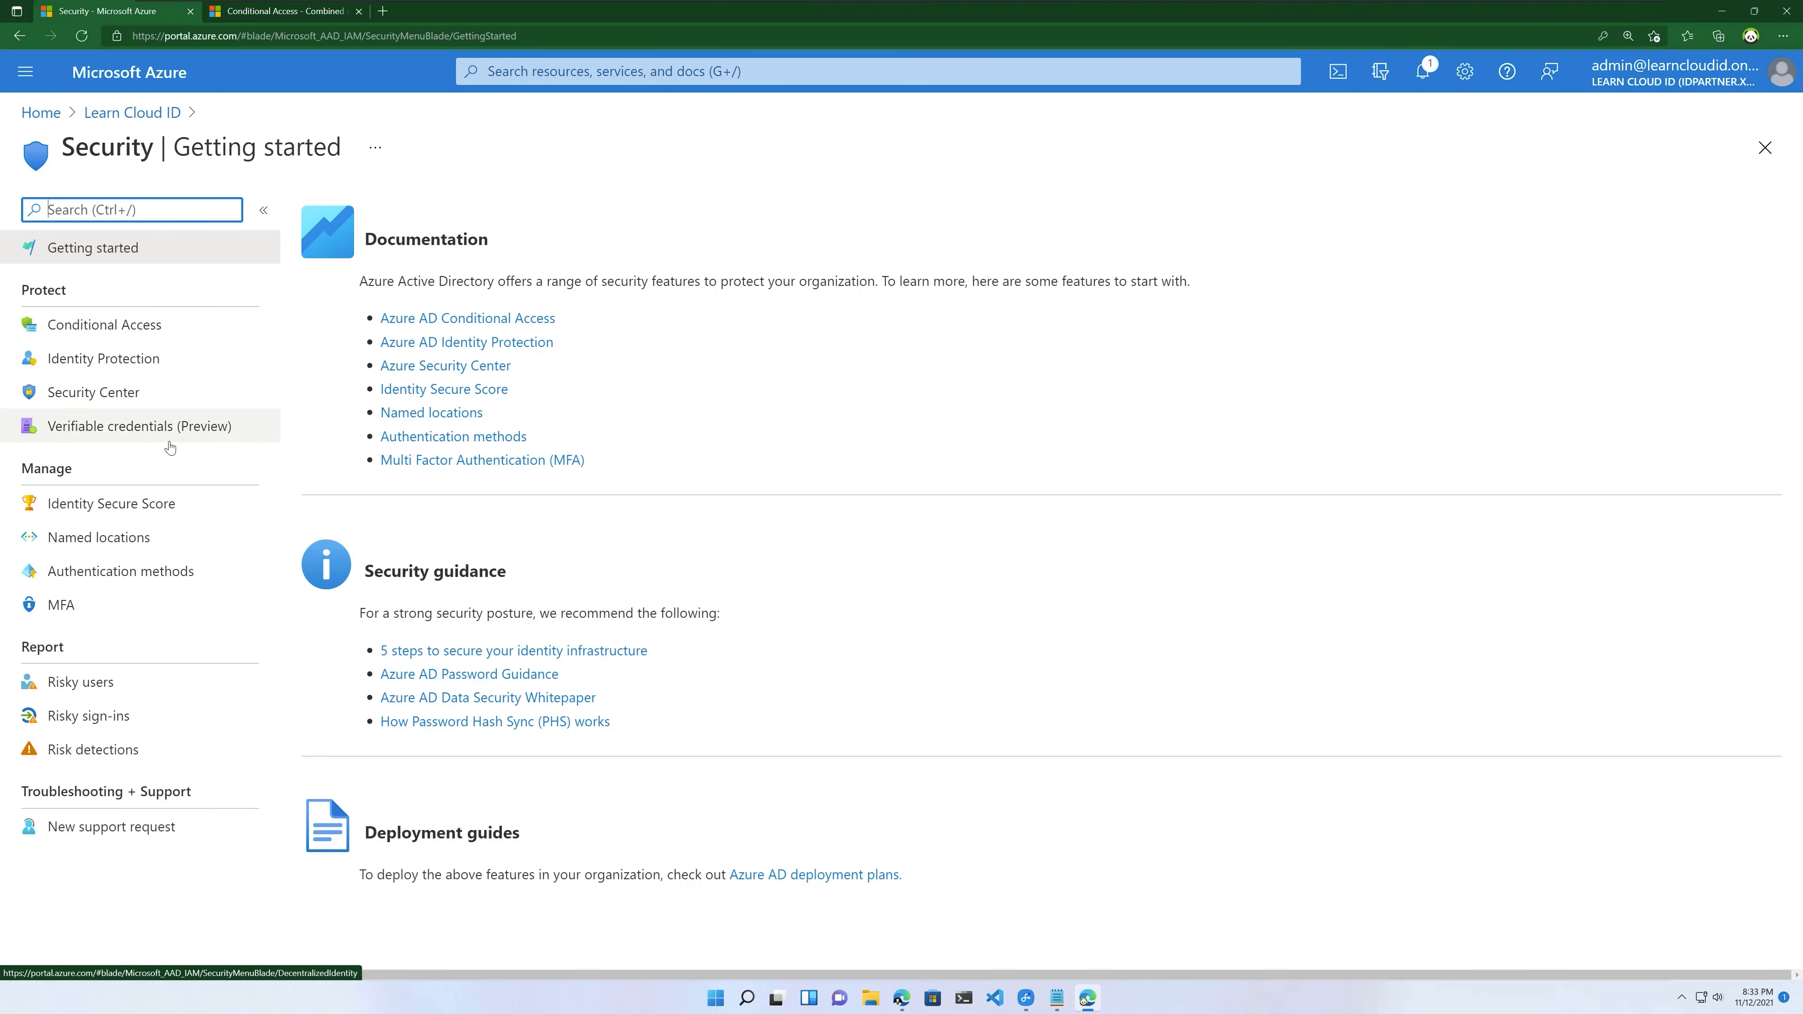
Step: Open Conditional Access from the directory's Security section
click(153, 327)
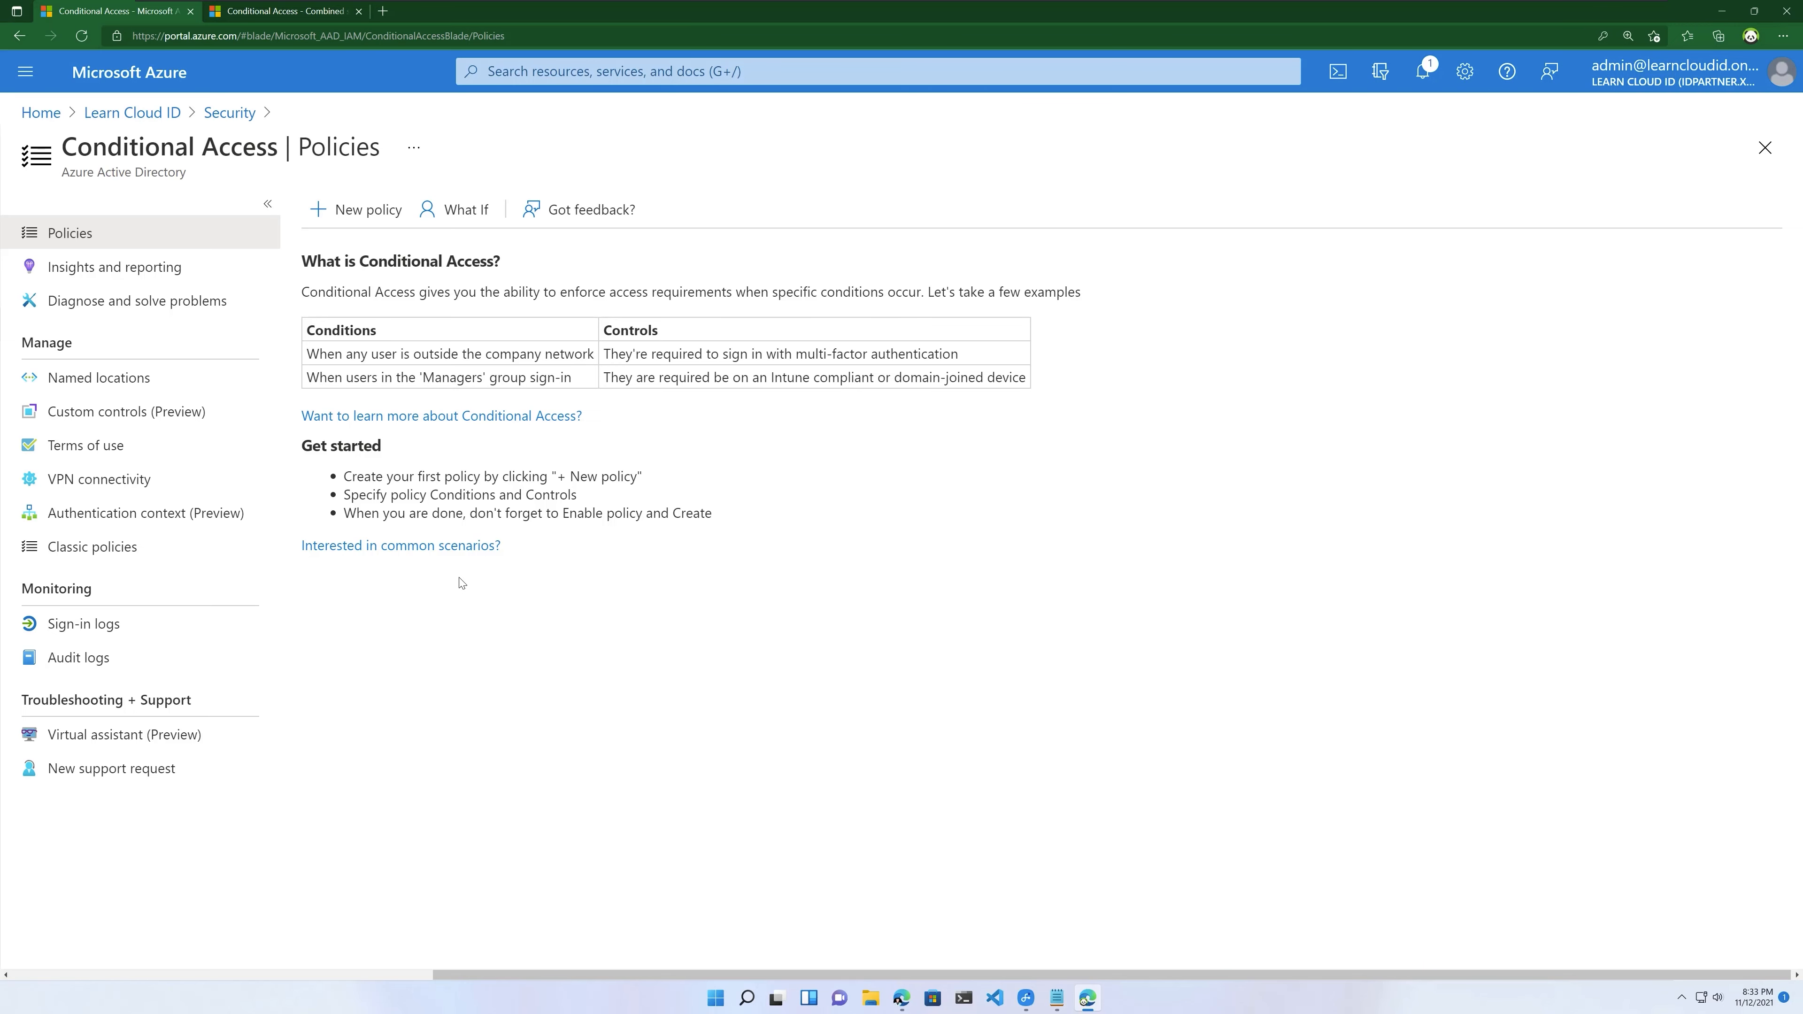
Step: Read the 'Require trusted location for MFA registration' docs article, then return to the portal
click(455, 551)
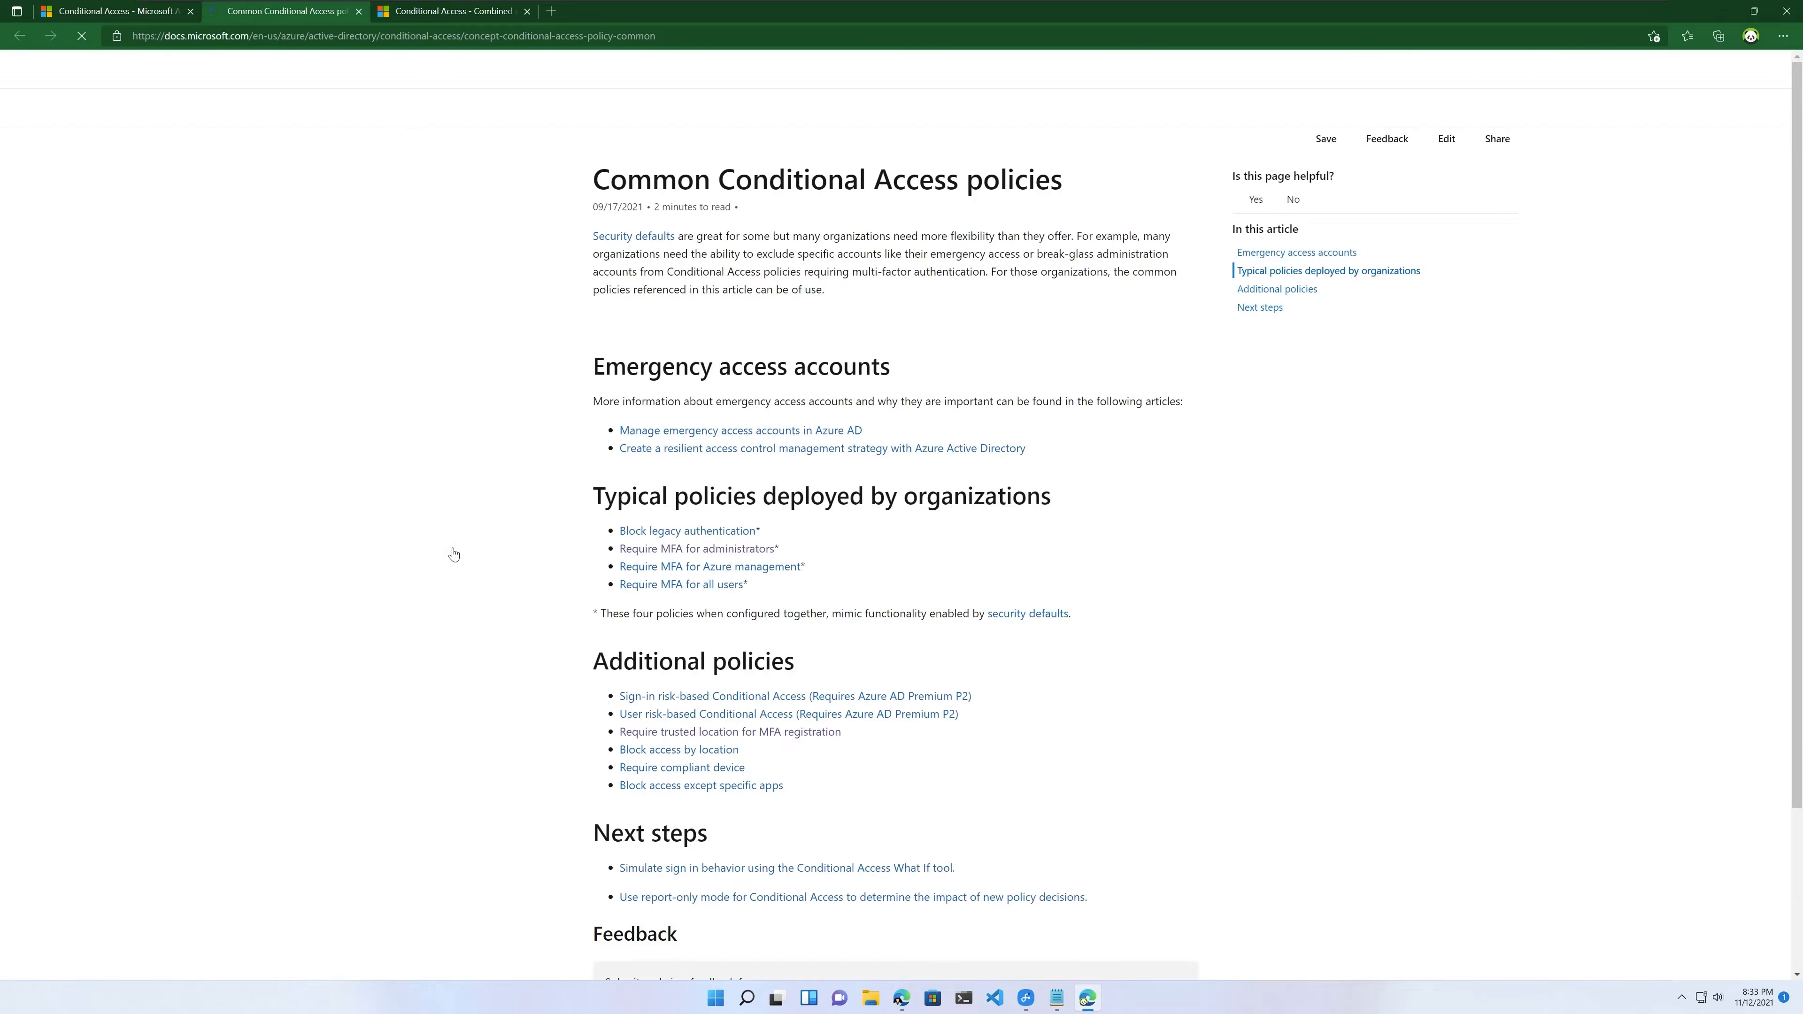
scroll(770, 752, down, 3)
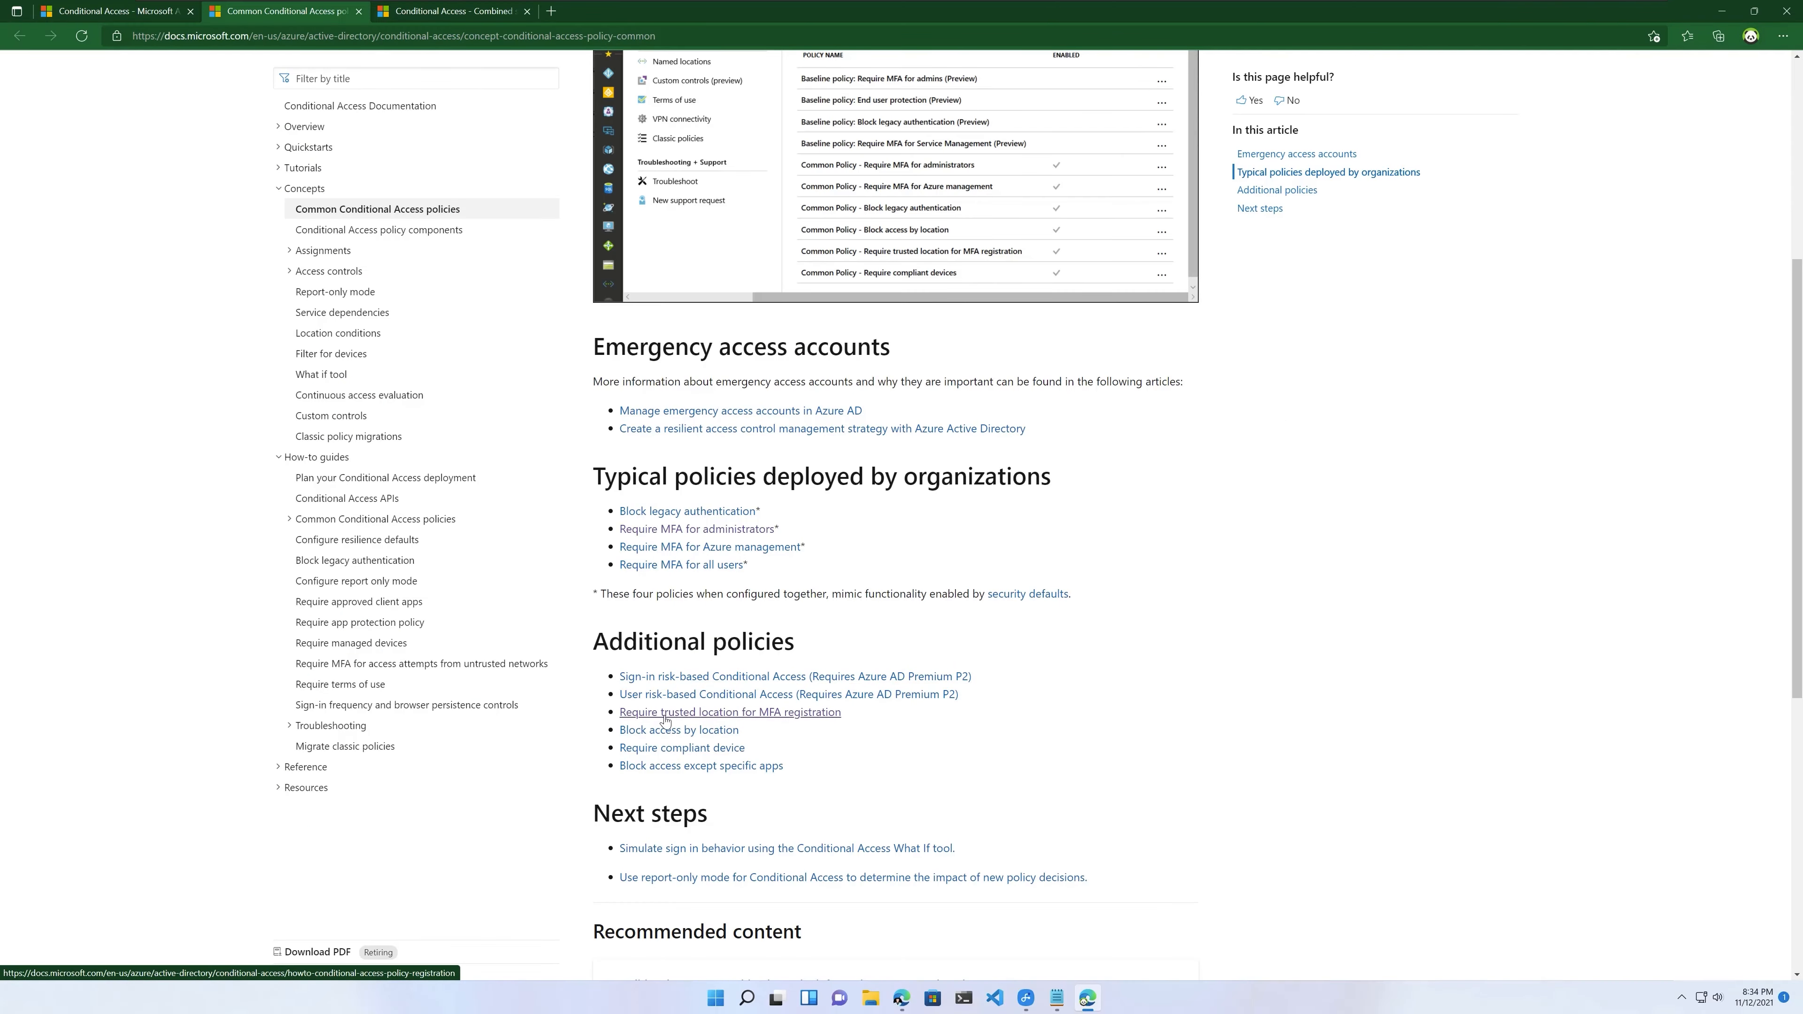
click(768, 713)
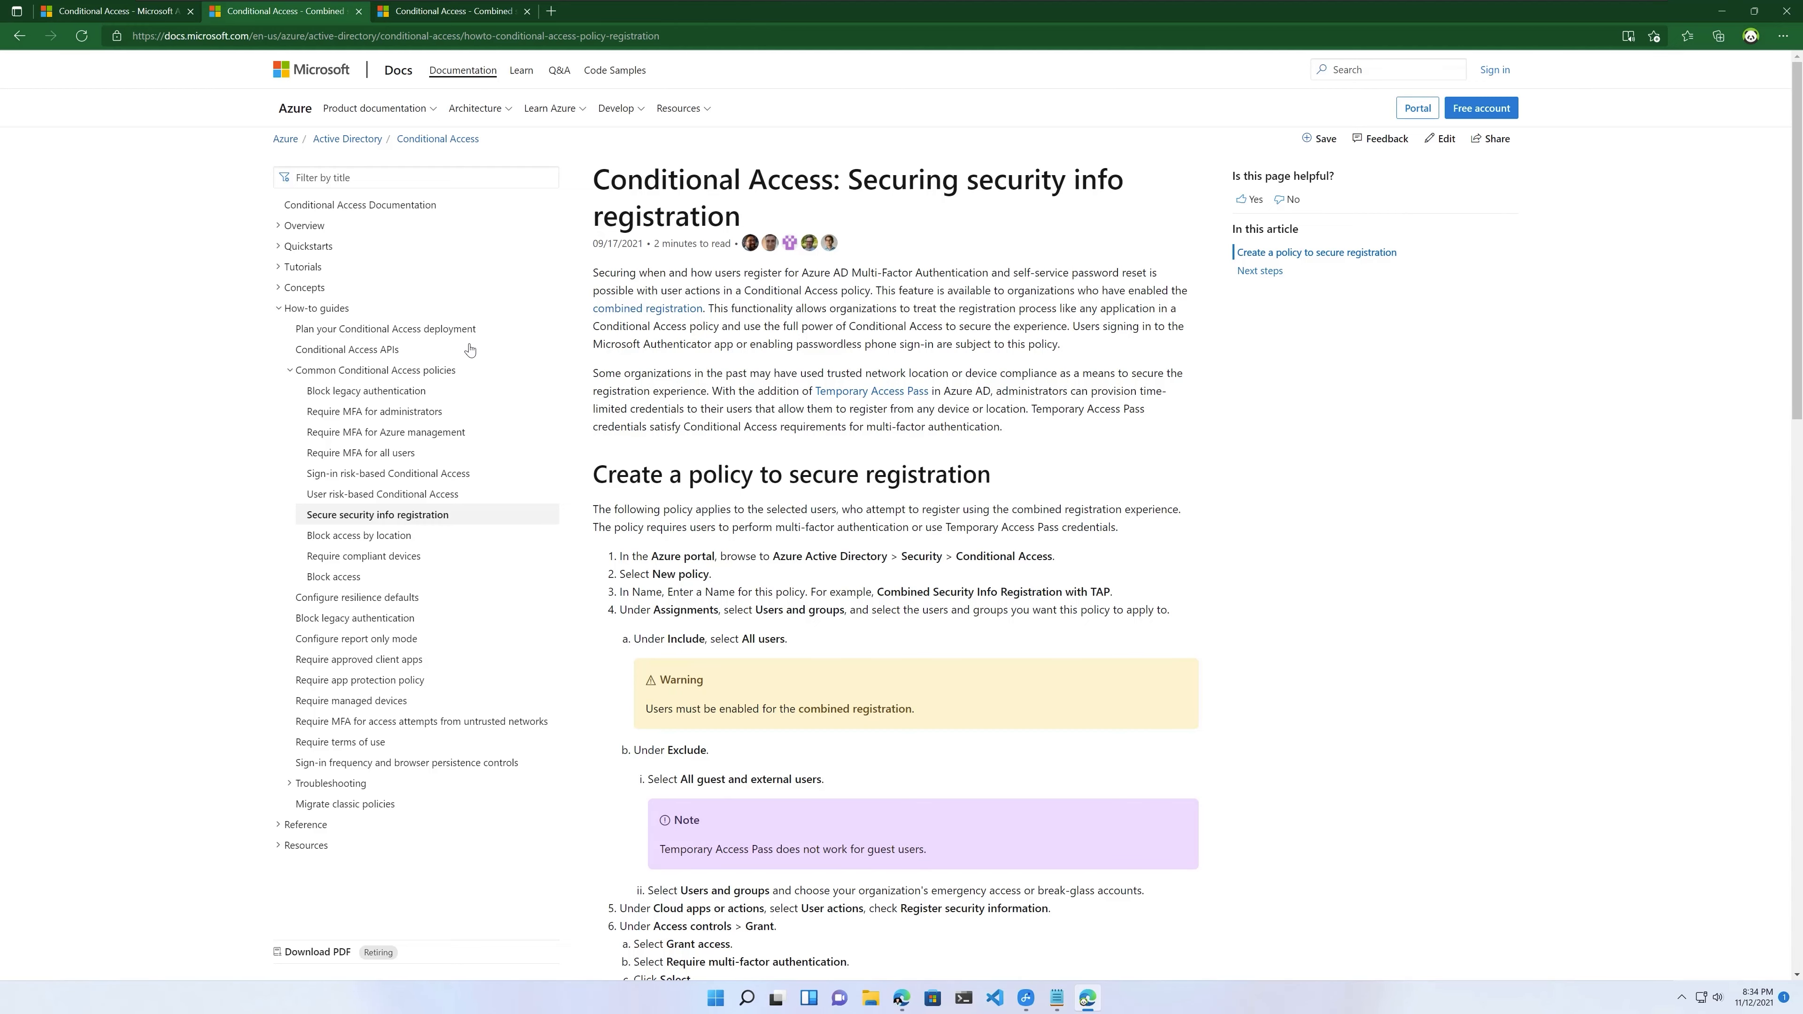
click(142, 20)
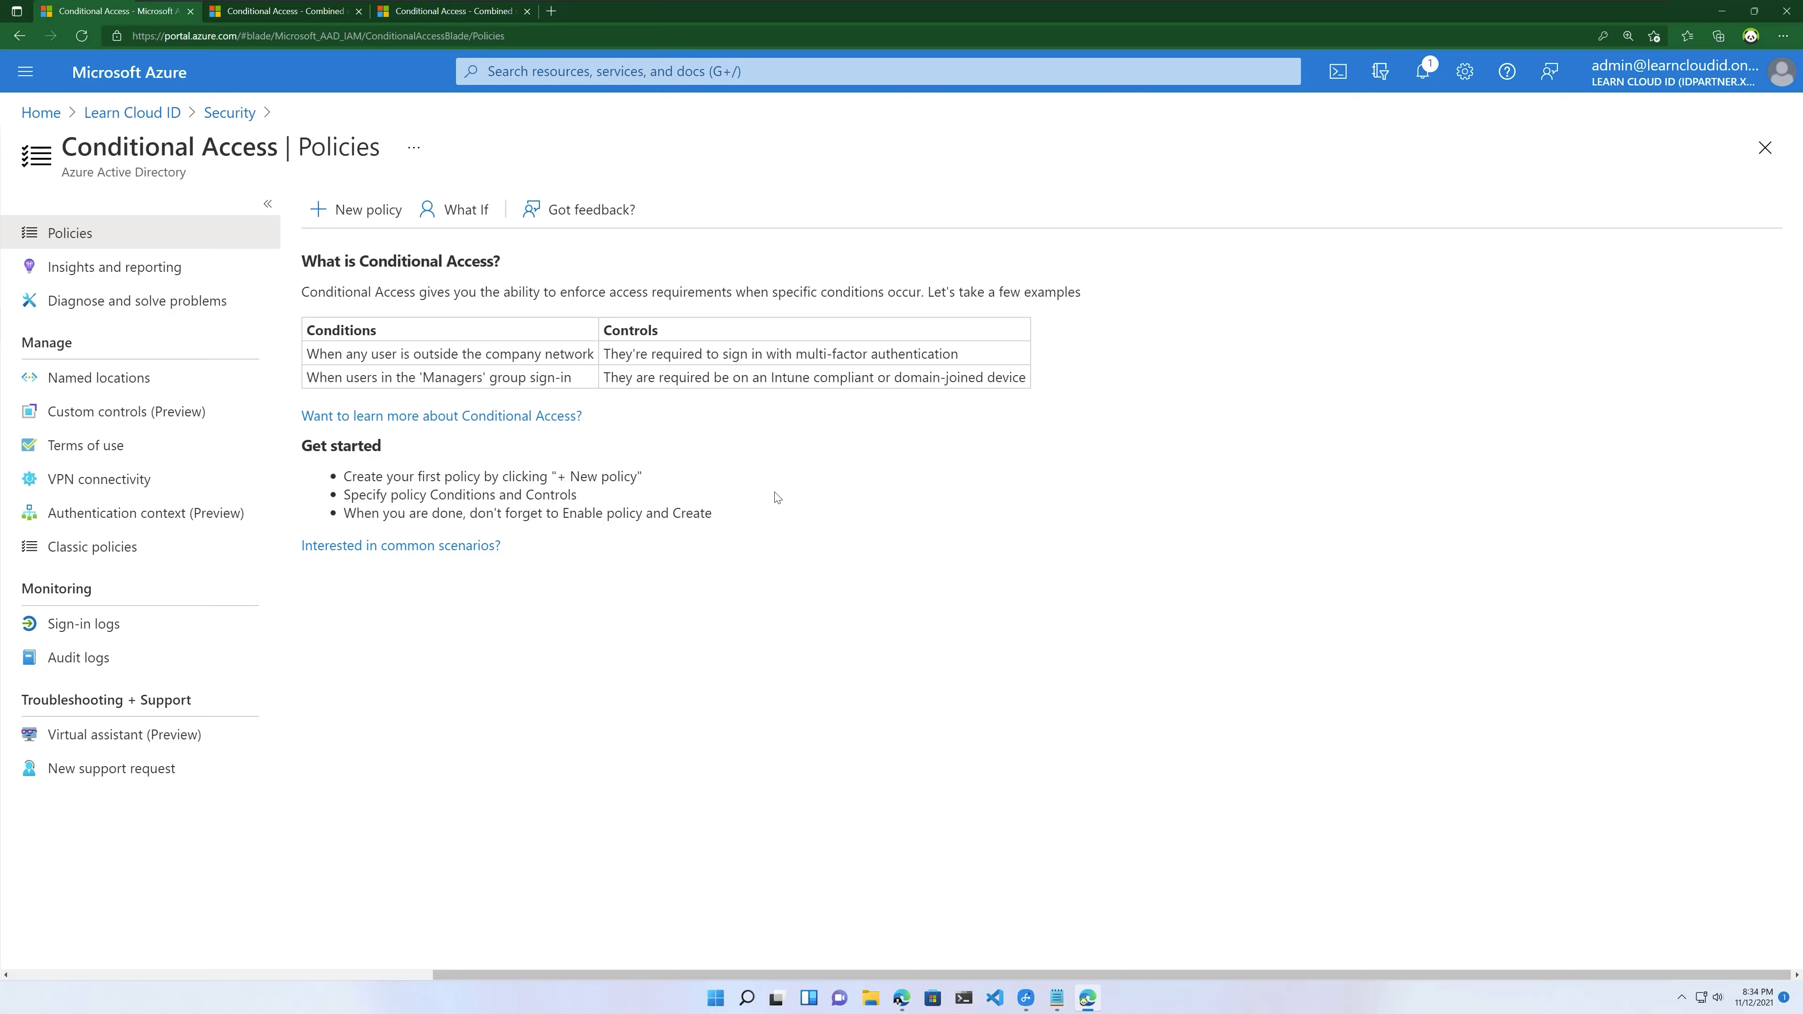
Step: Create a new policy named 'Common - Require MFA for Security Info Registration using TAP'
click(371, 212)
click(202, 351)
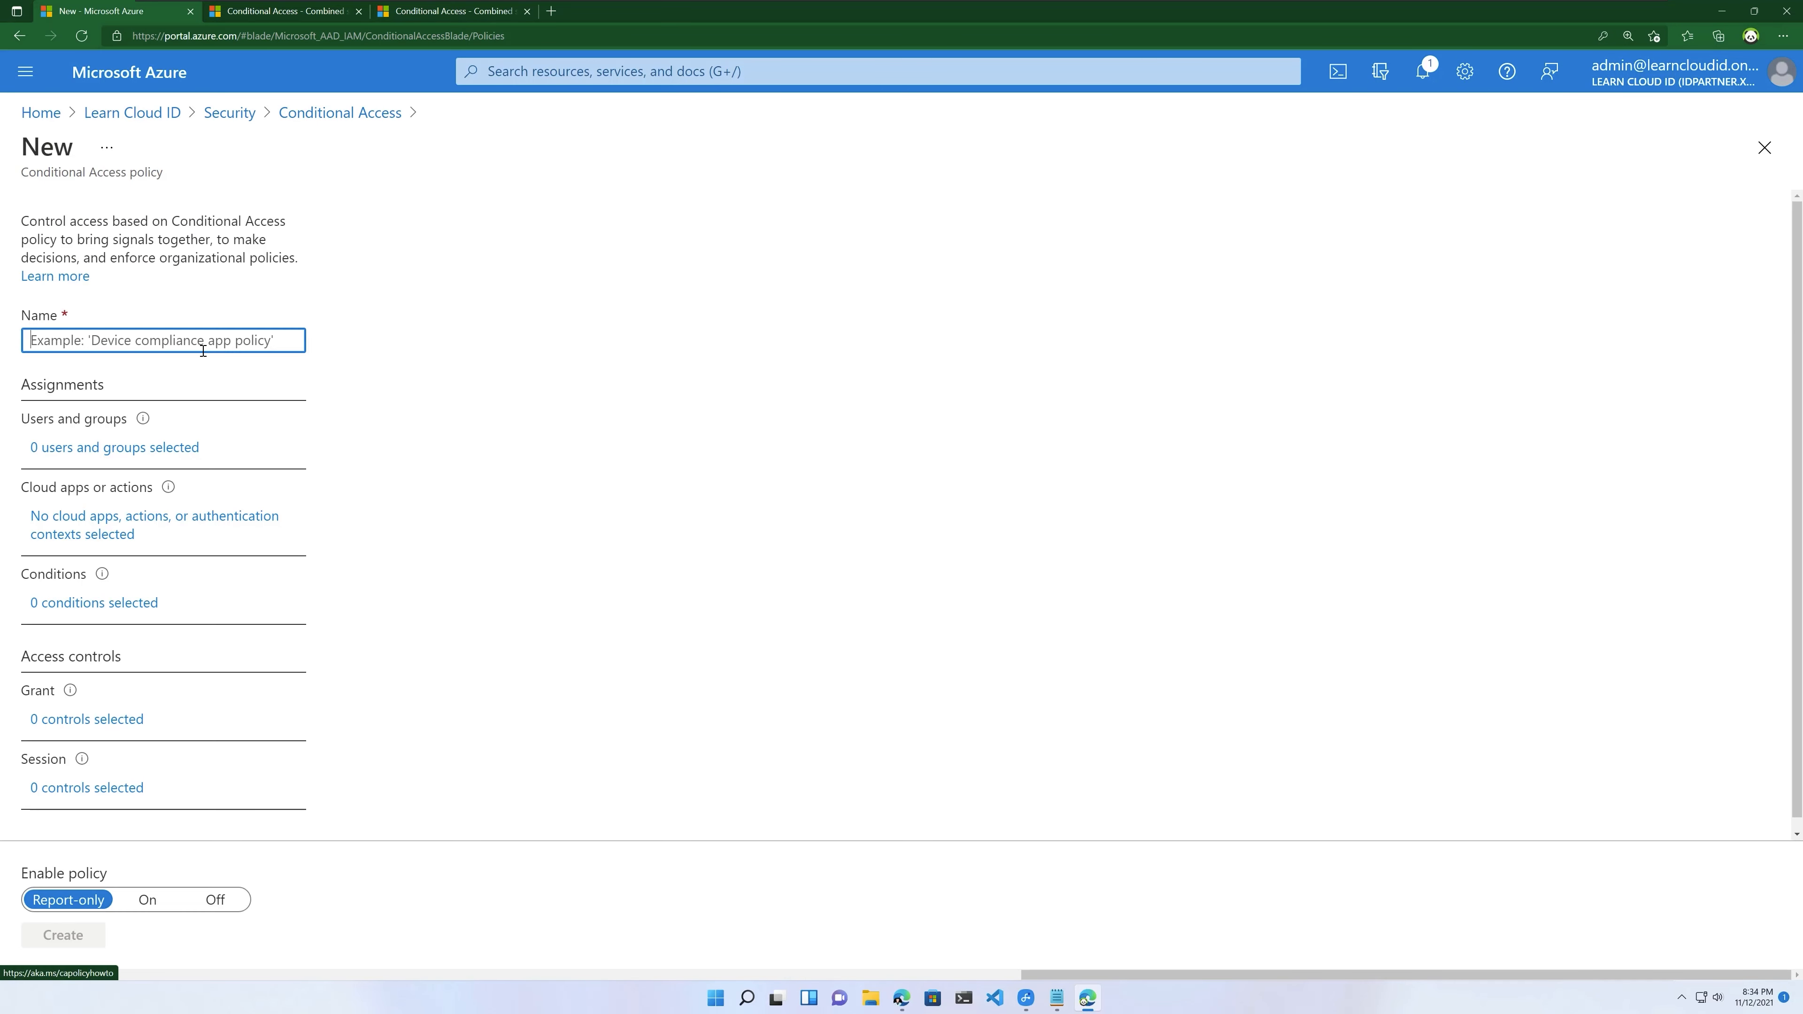
text(Common )
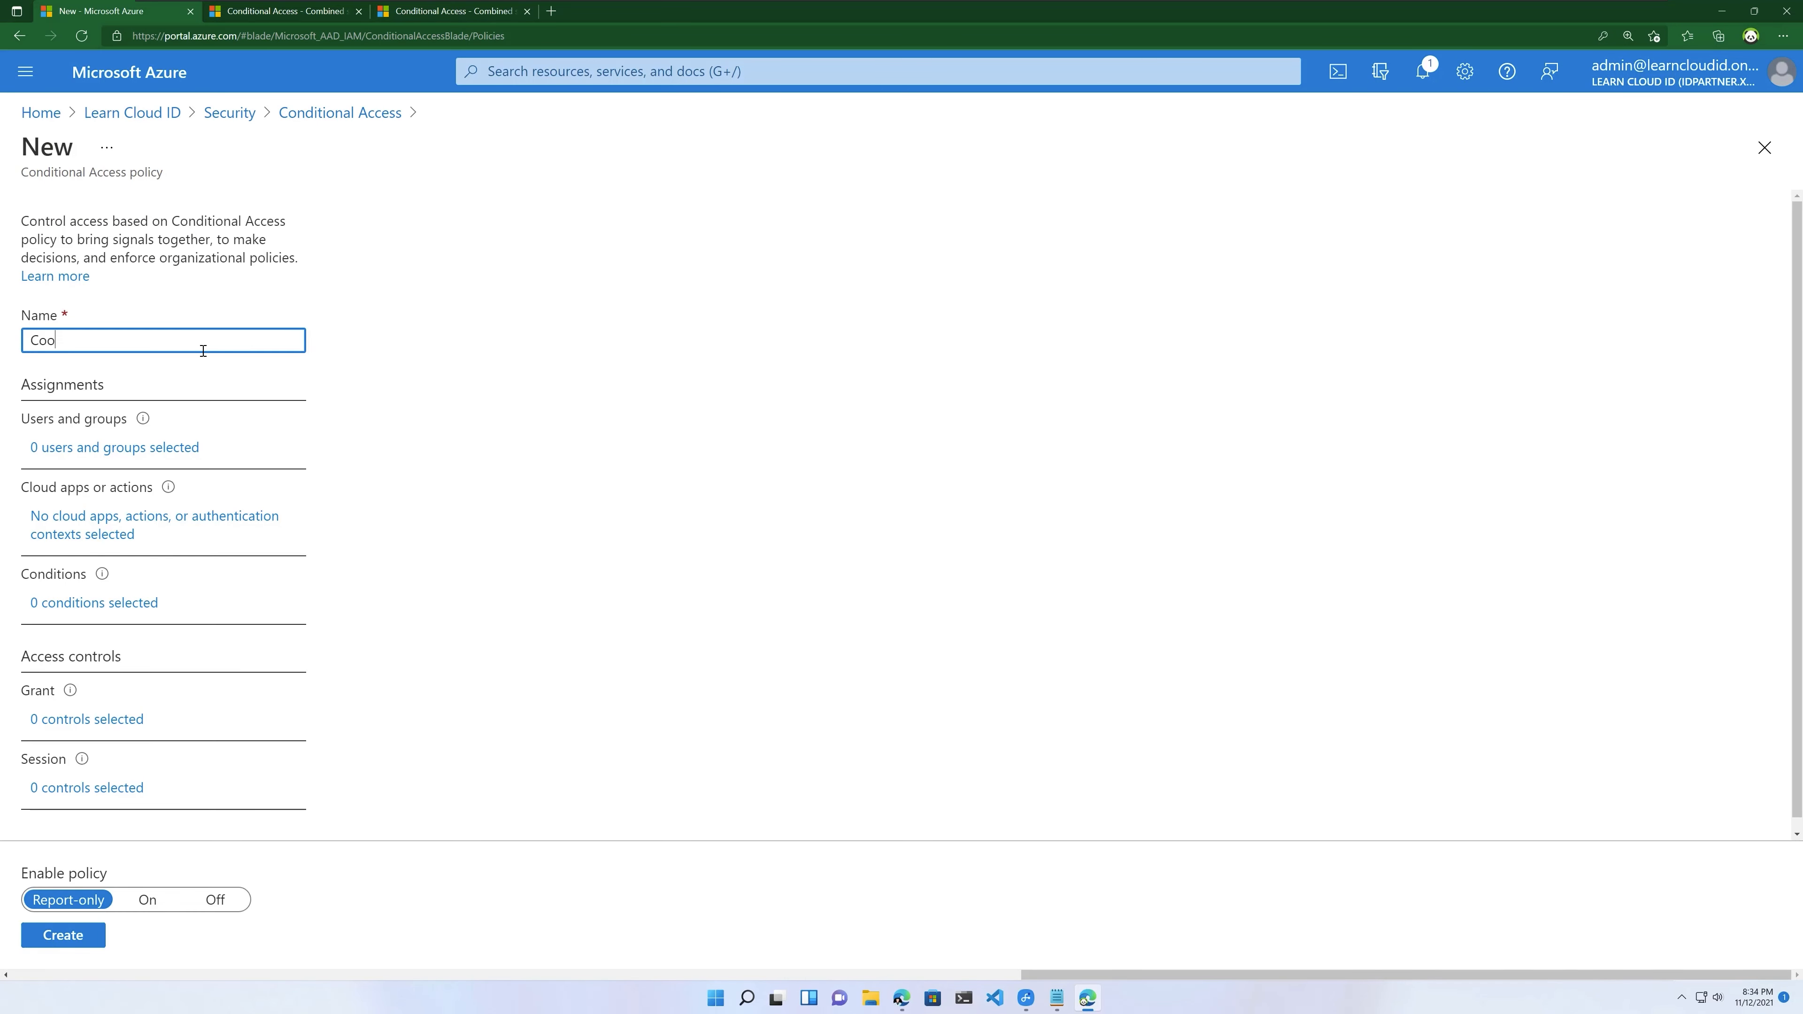
text(-)
text(Require MFA)
text( for SEcurit)
key(BackSpace)
key(BackSpace)
key(BackSpace)
key(BackSpace)
key(BackSpace)
text(ecurity Info Registration using TAP)
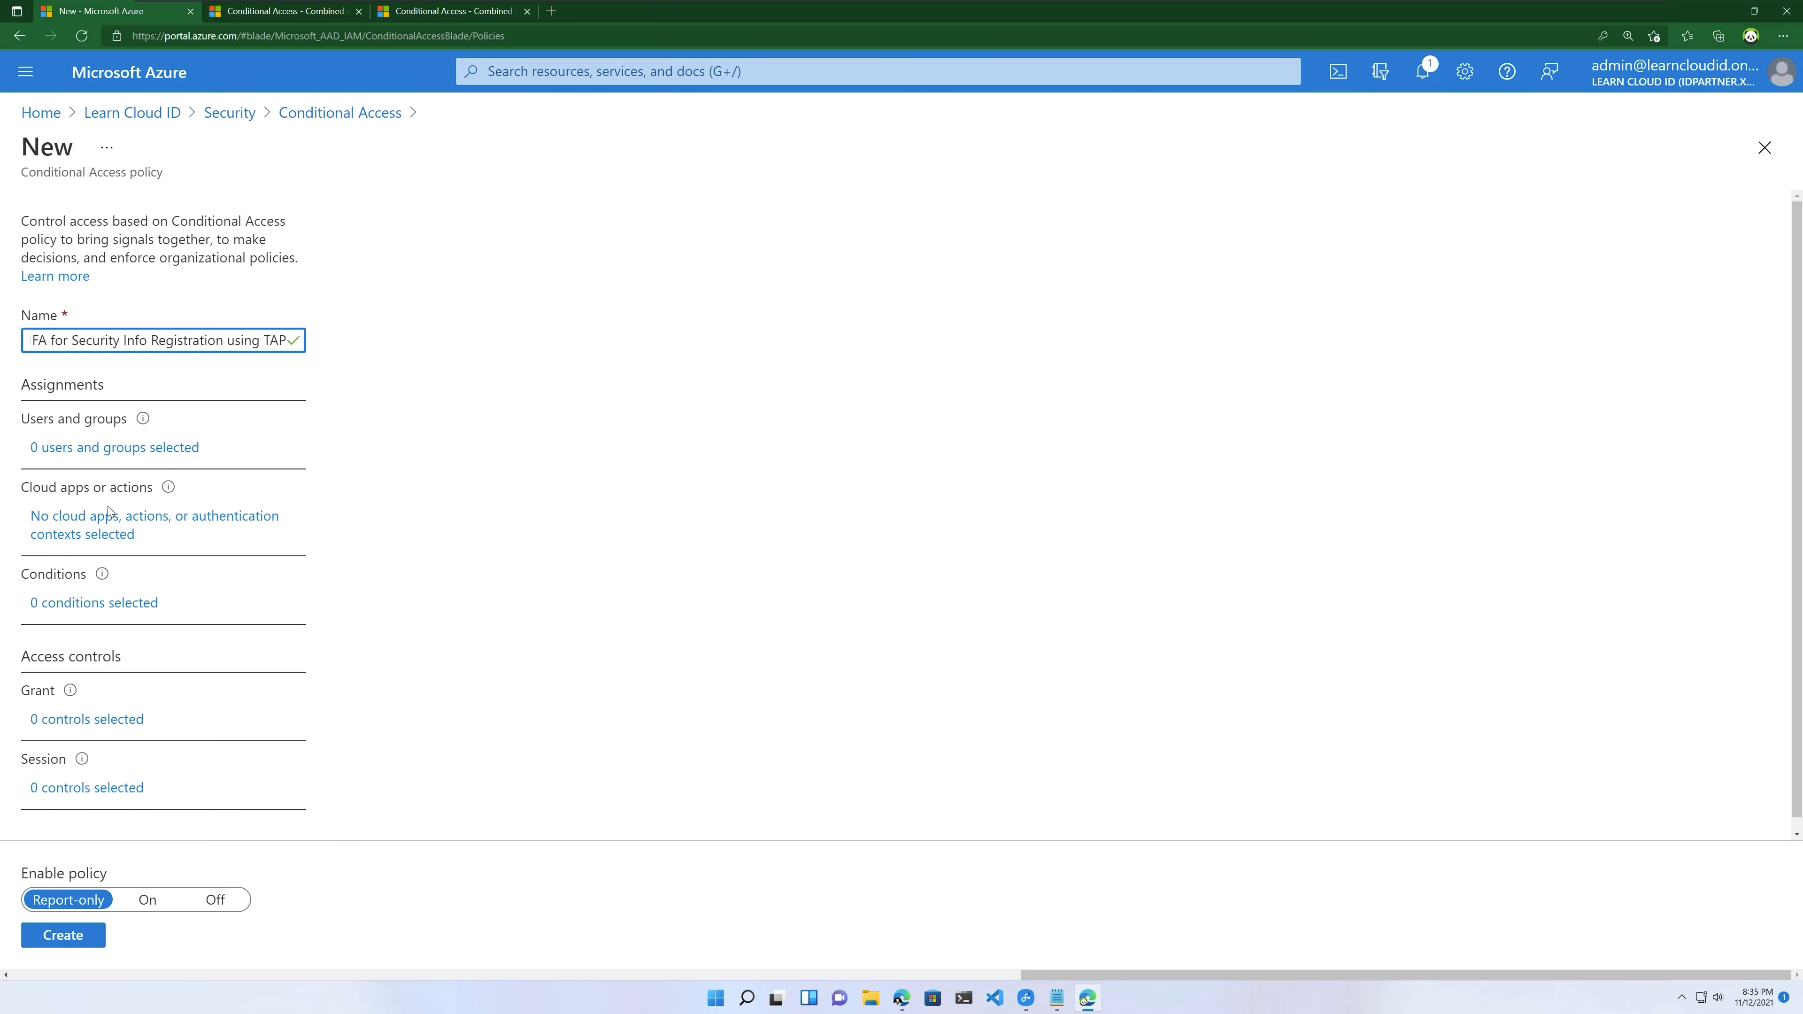
click(115, 448)
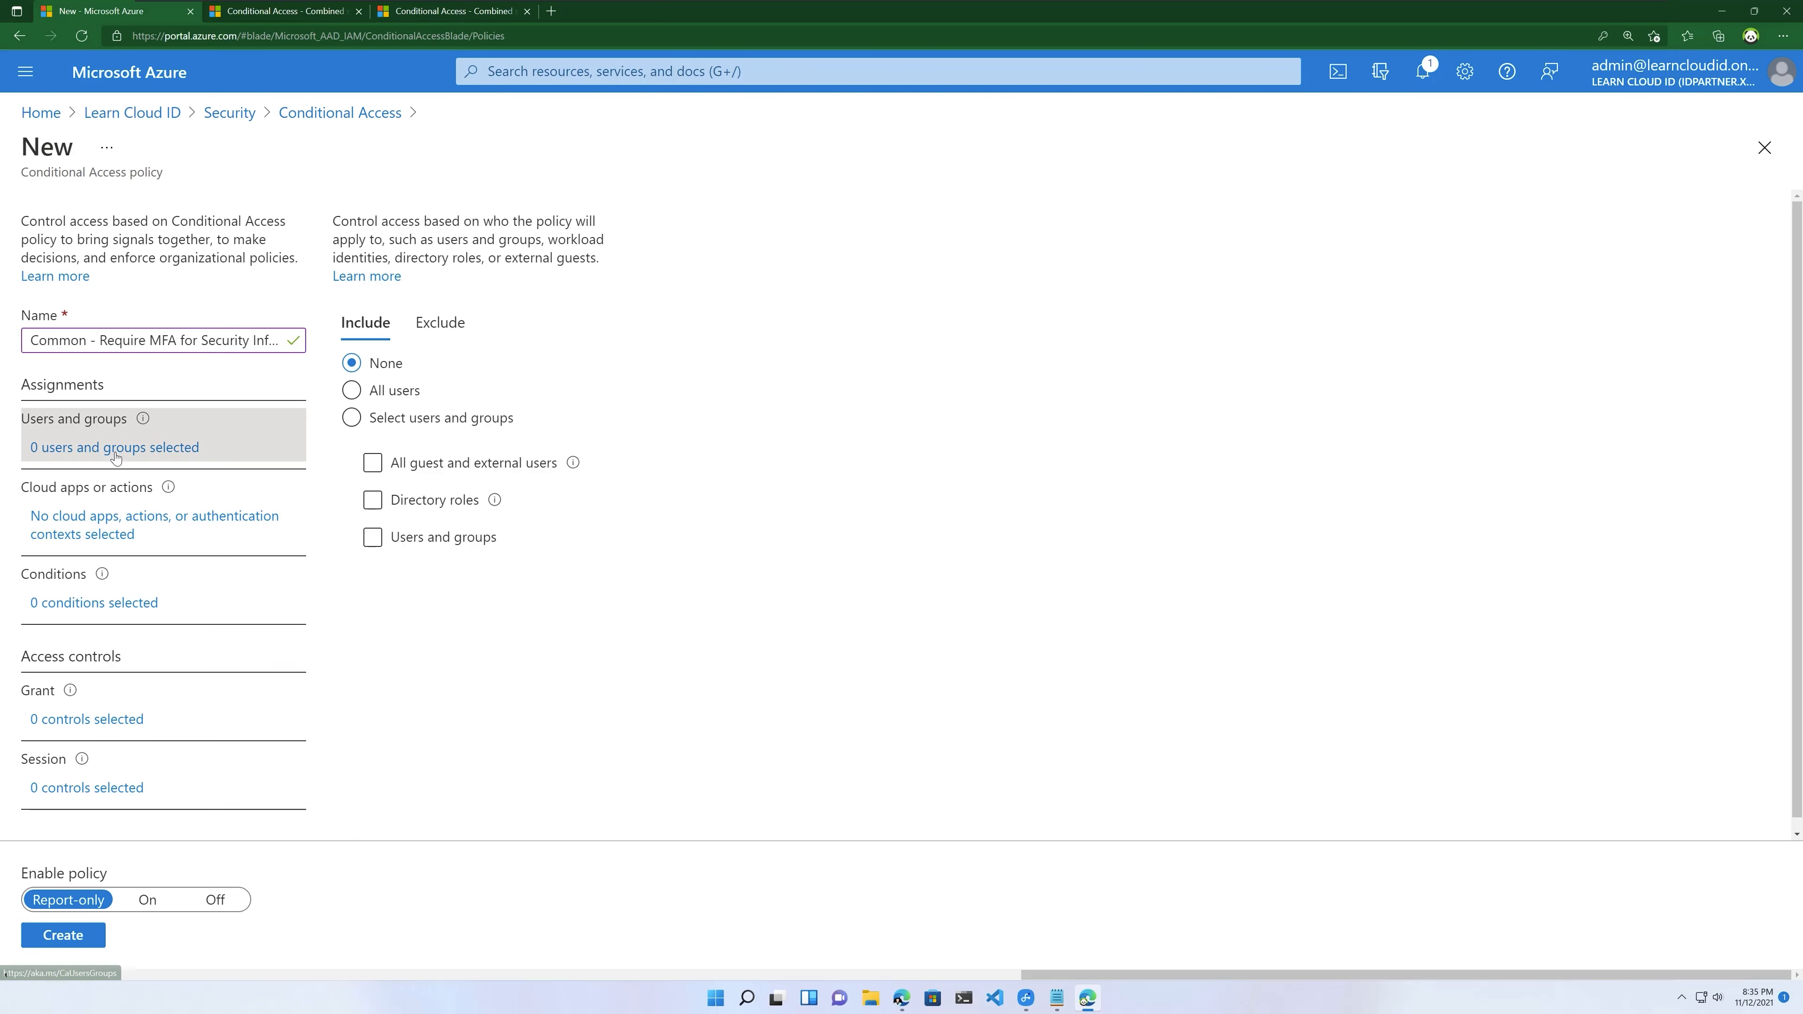
Step: Include all users and exclude all guest and external users
click(352, 391)
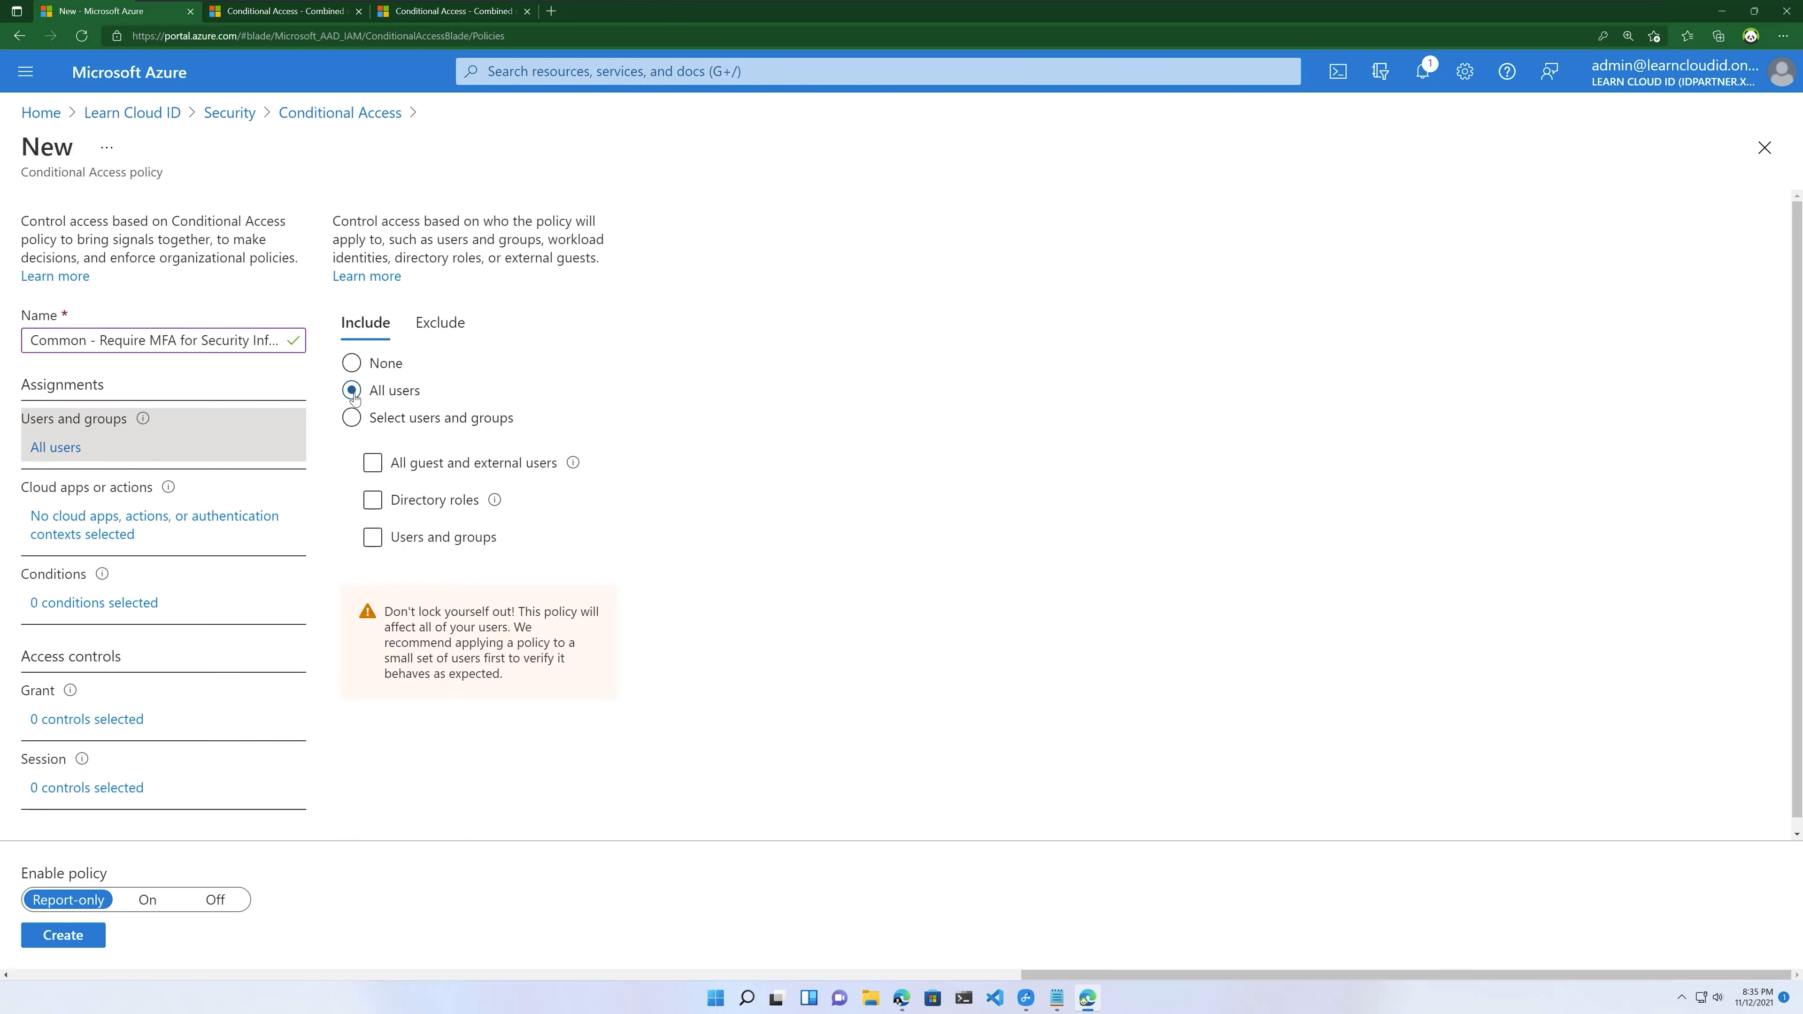
click(438, 326)
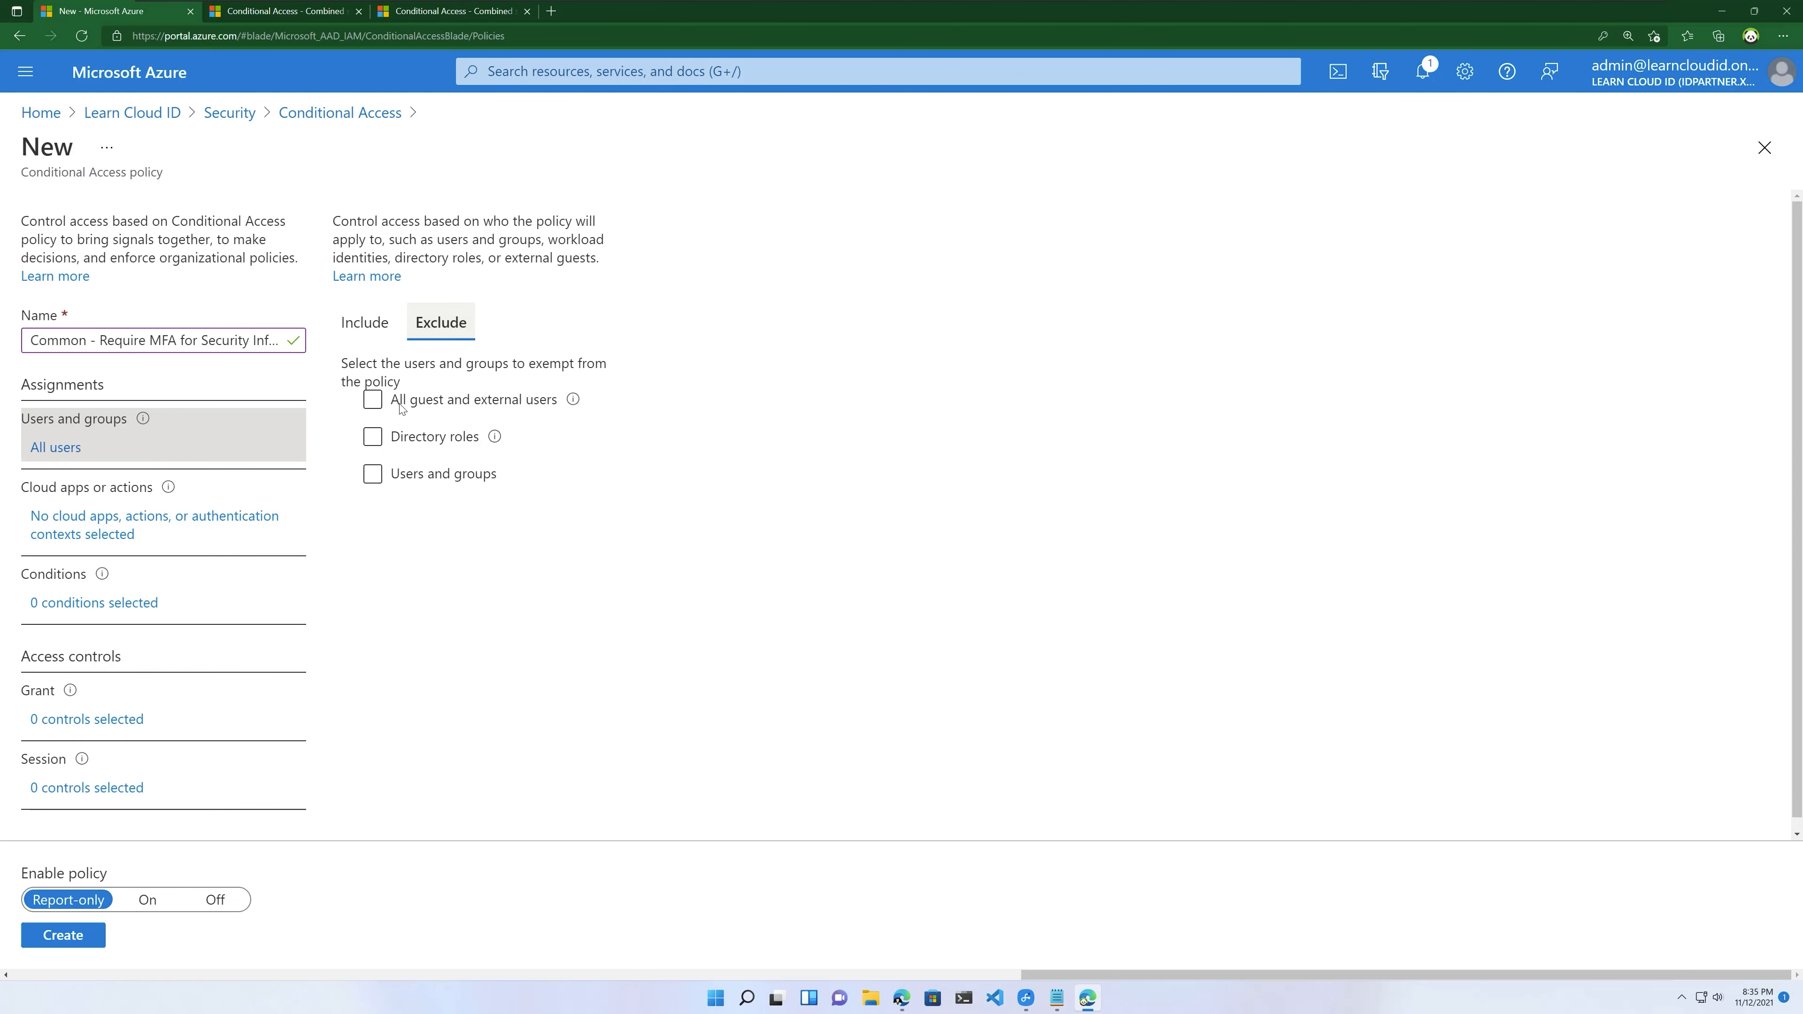
click(373, 400)
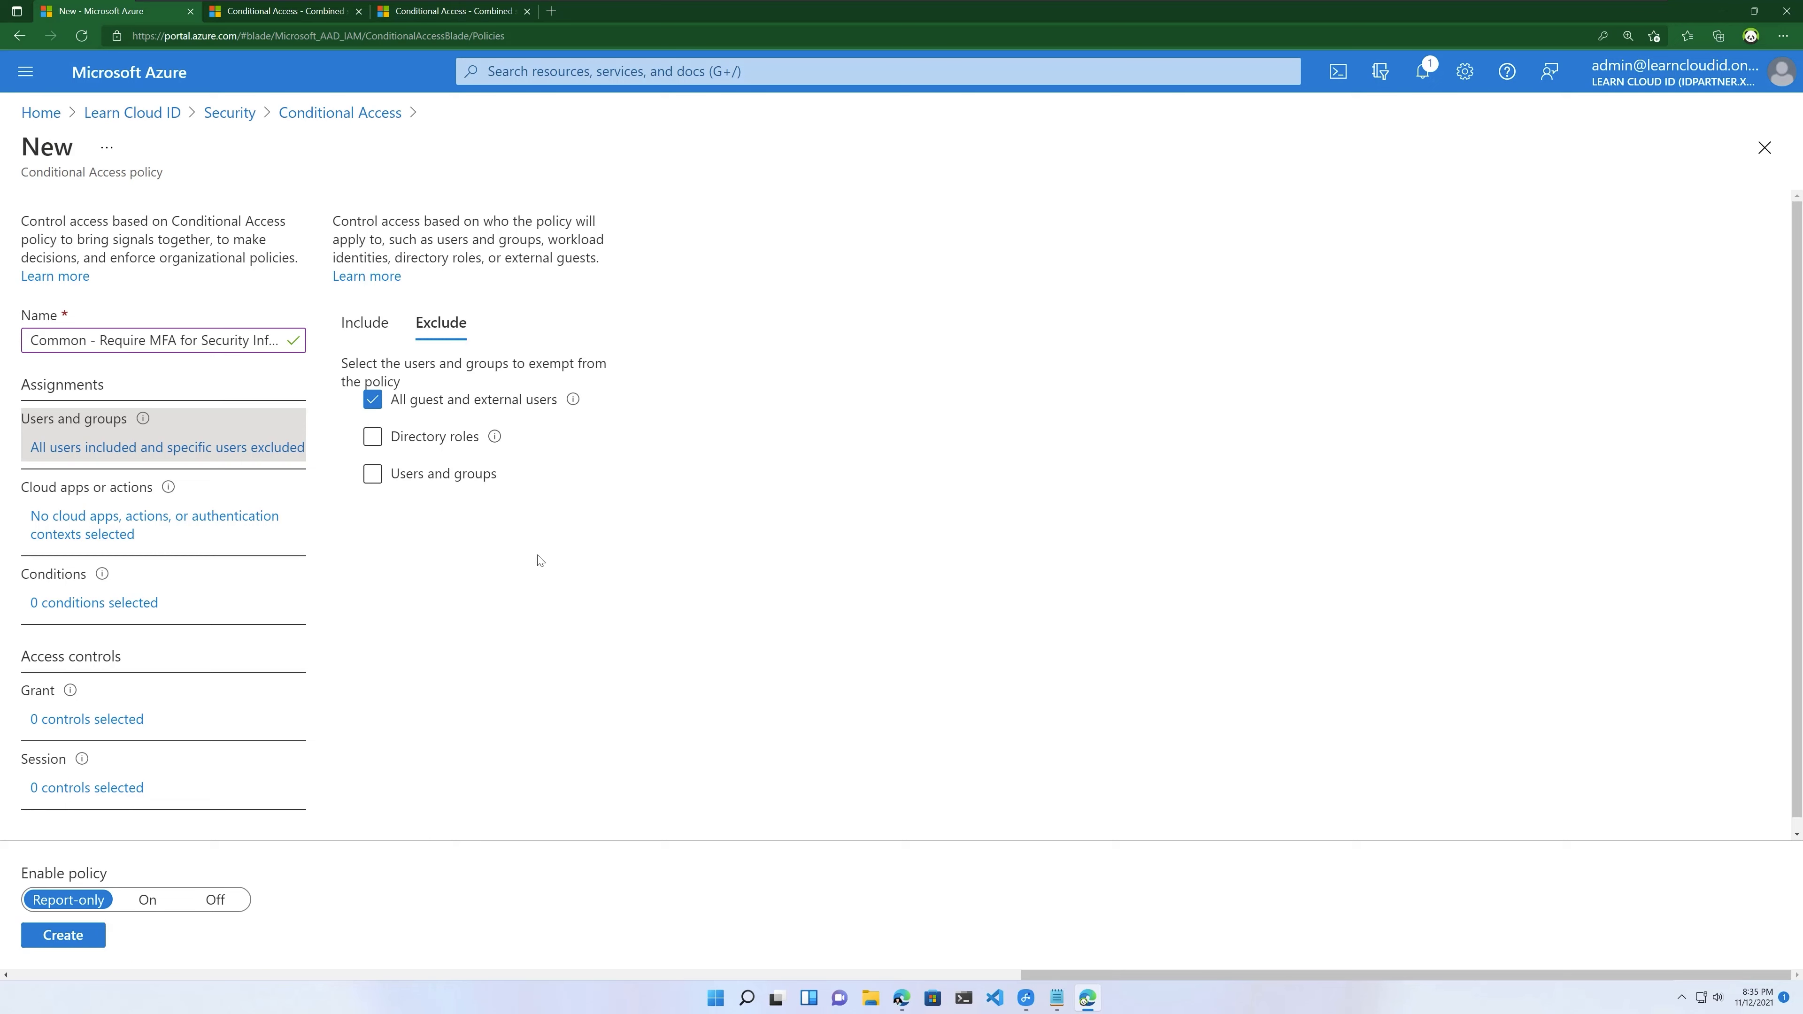
Step: Also exclude the System Administrator account, found by searching 'admin'
click(372, 476)
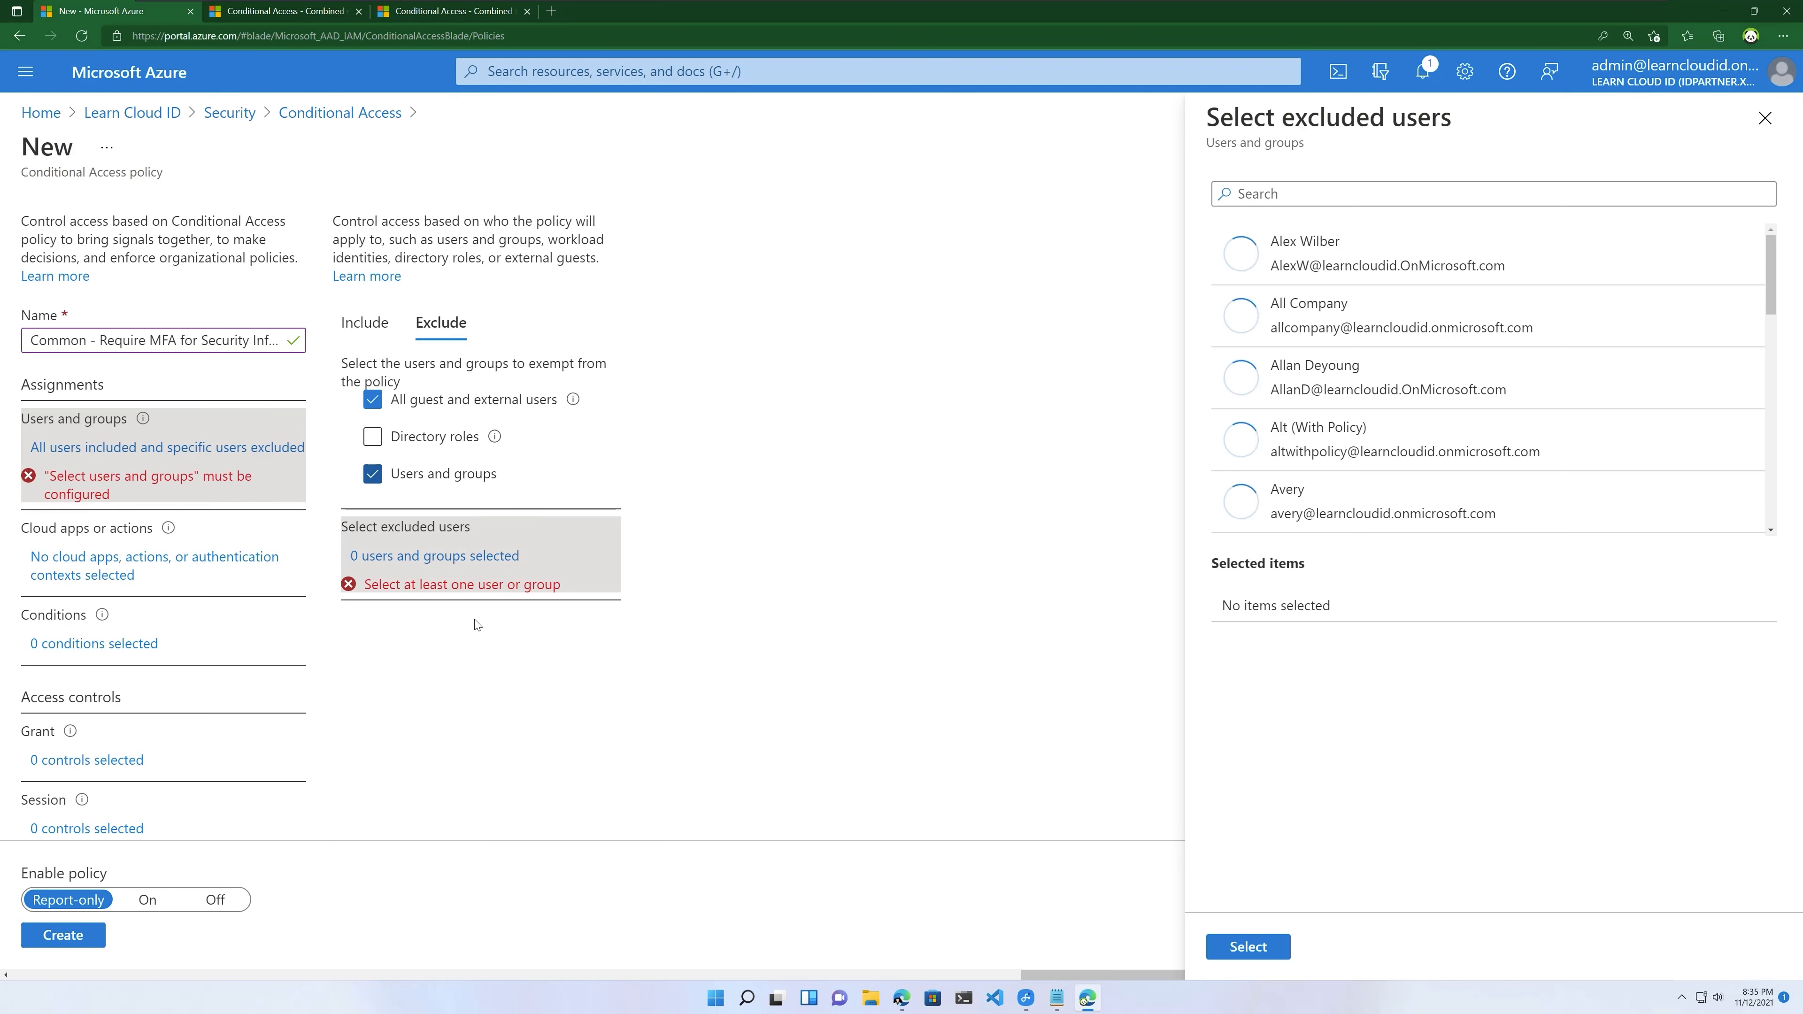
click(1285, 191)
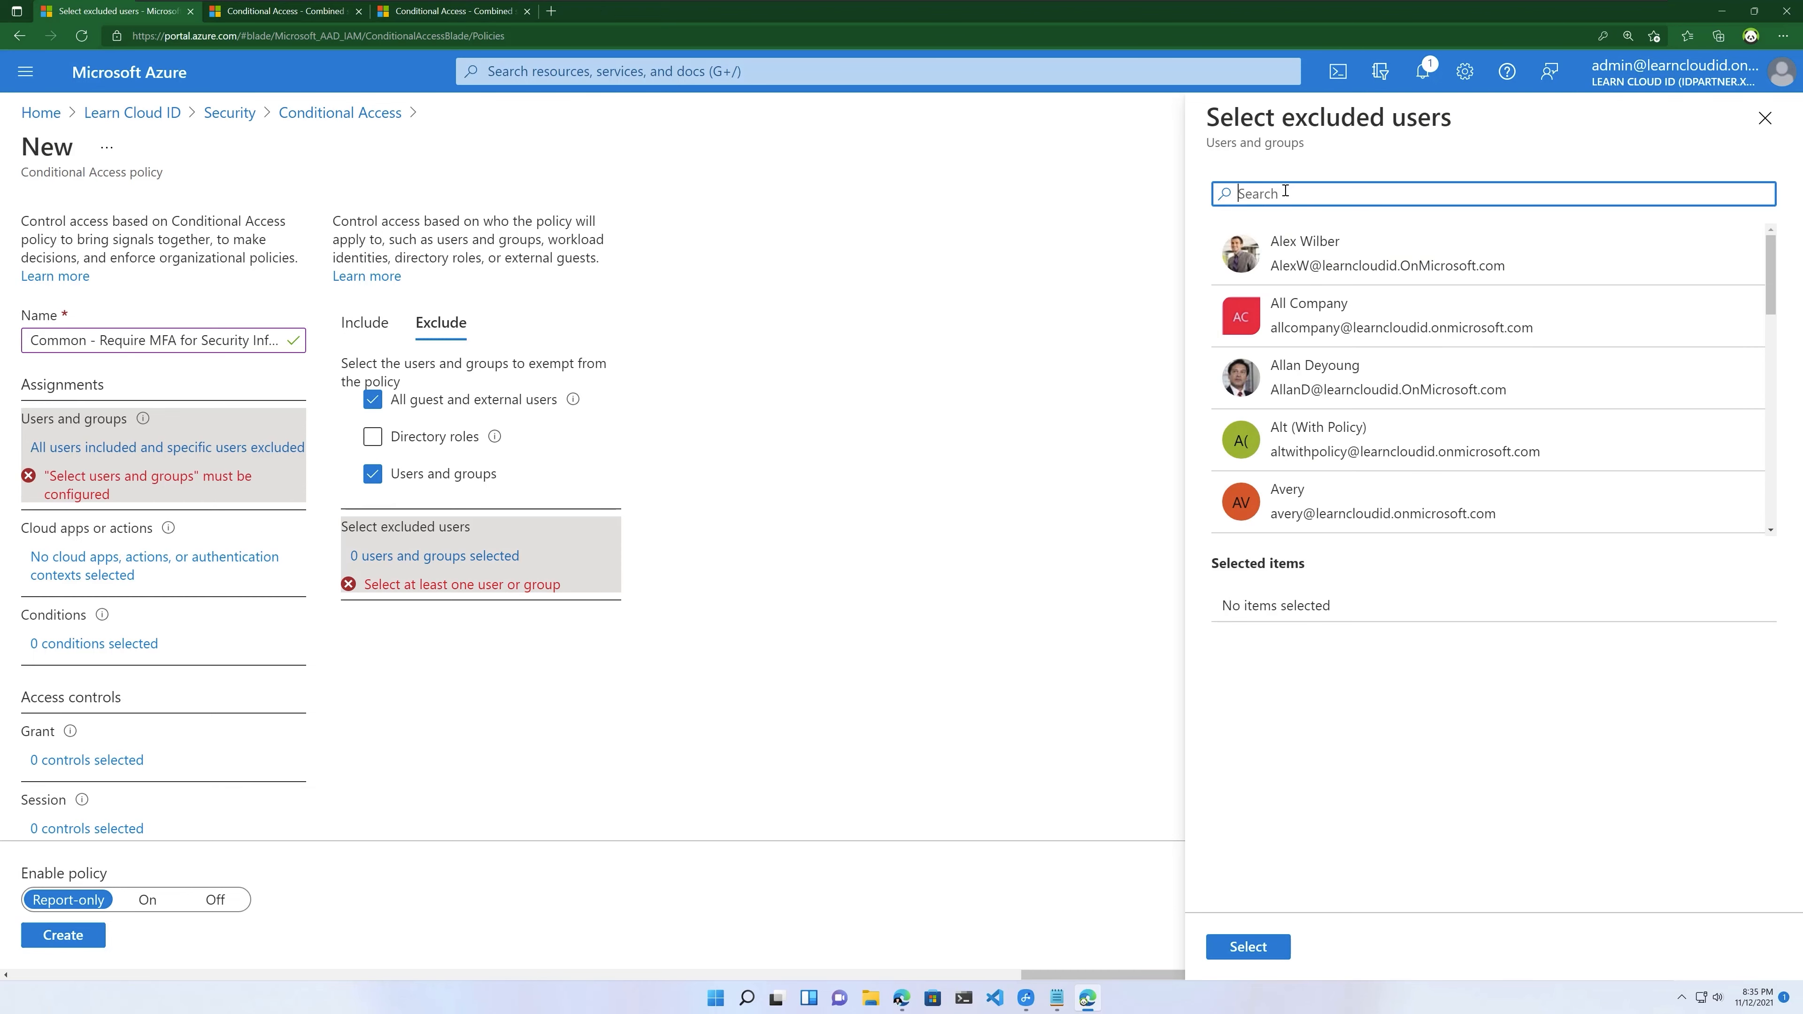
text(admin)
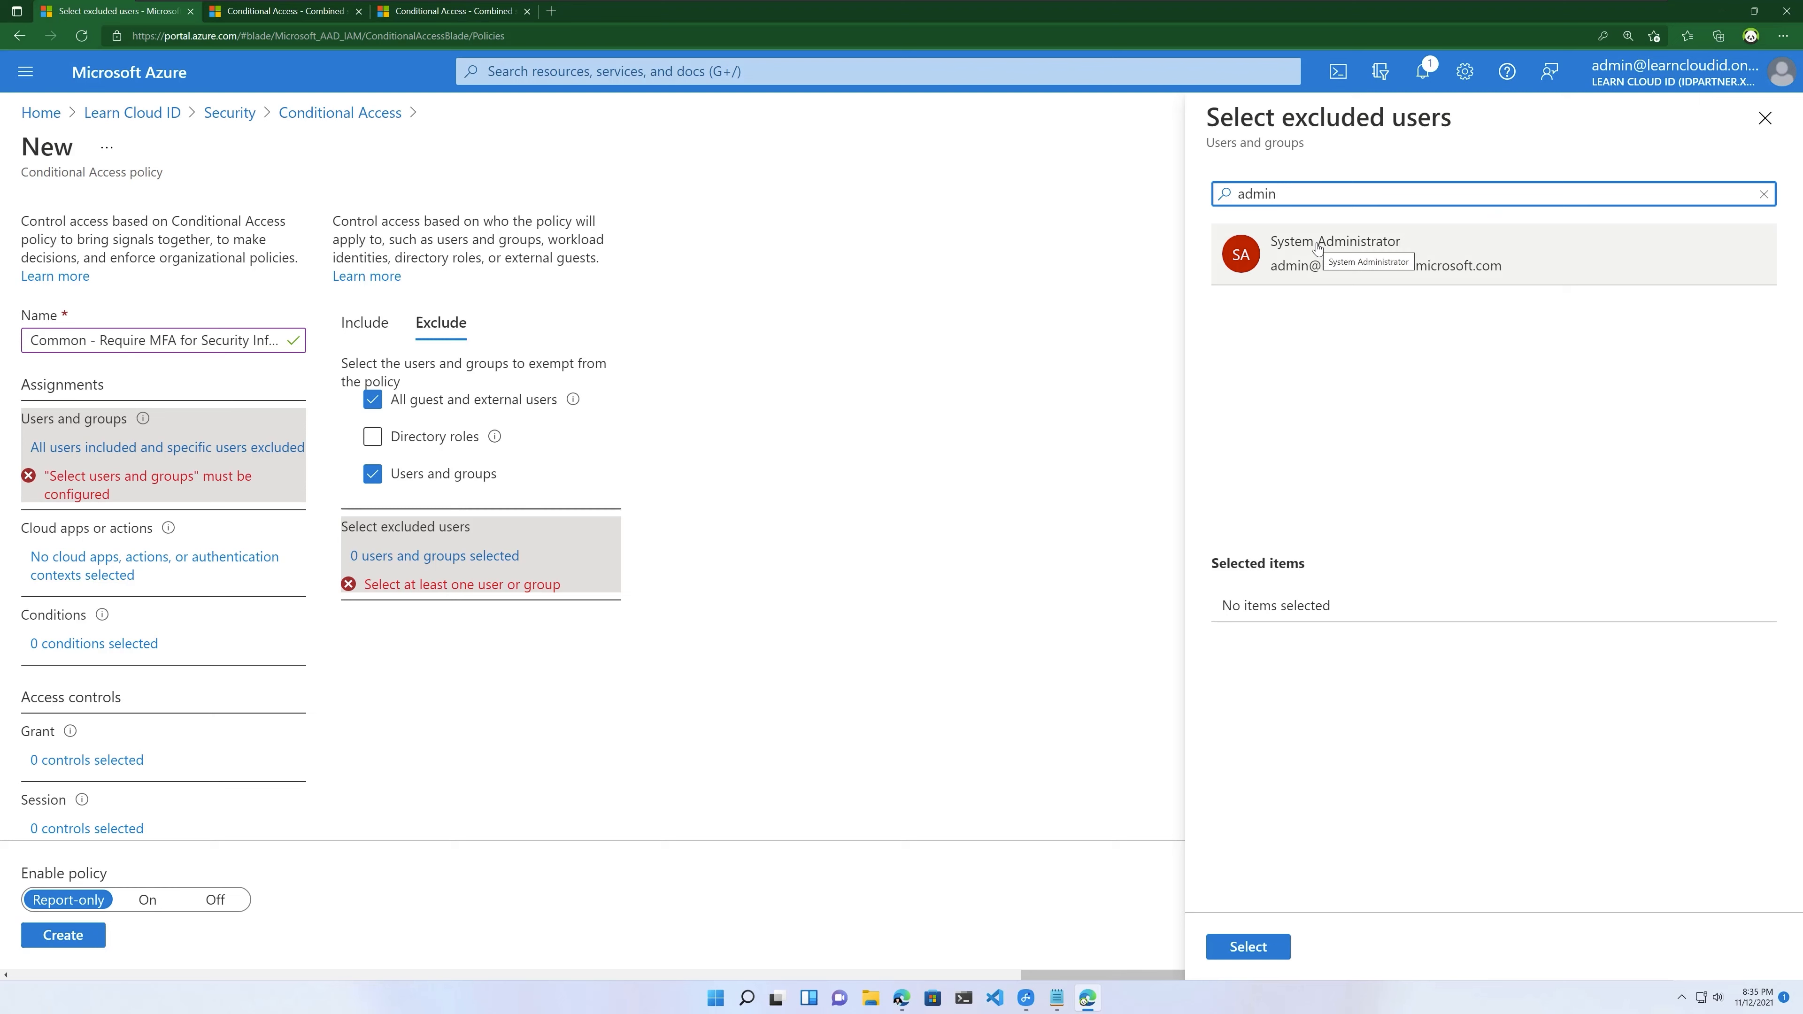
click(1305, 245)
click(1260, 948)
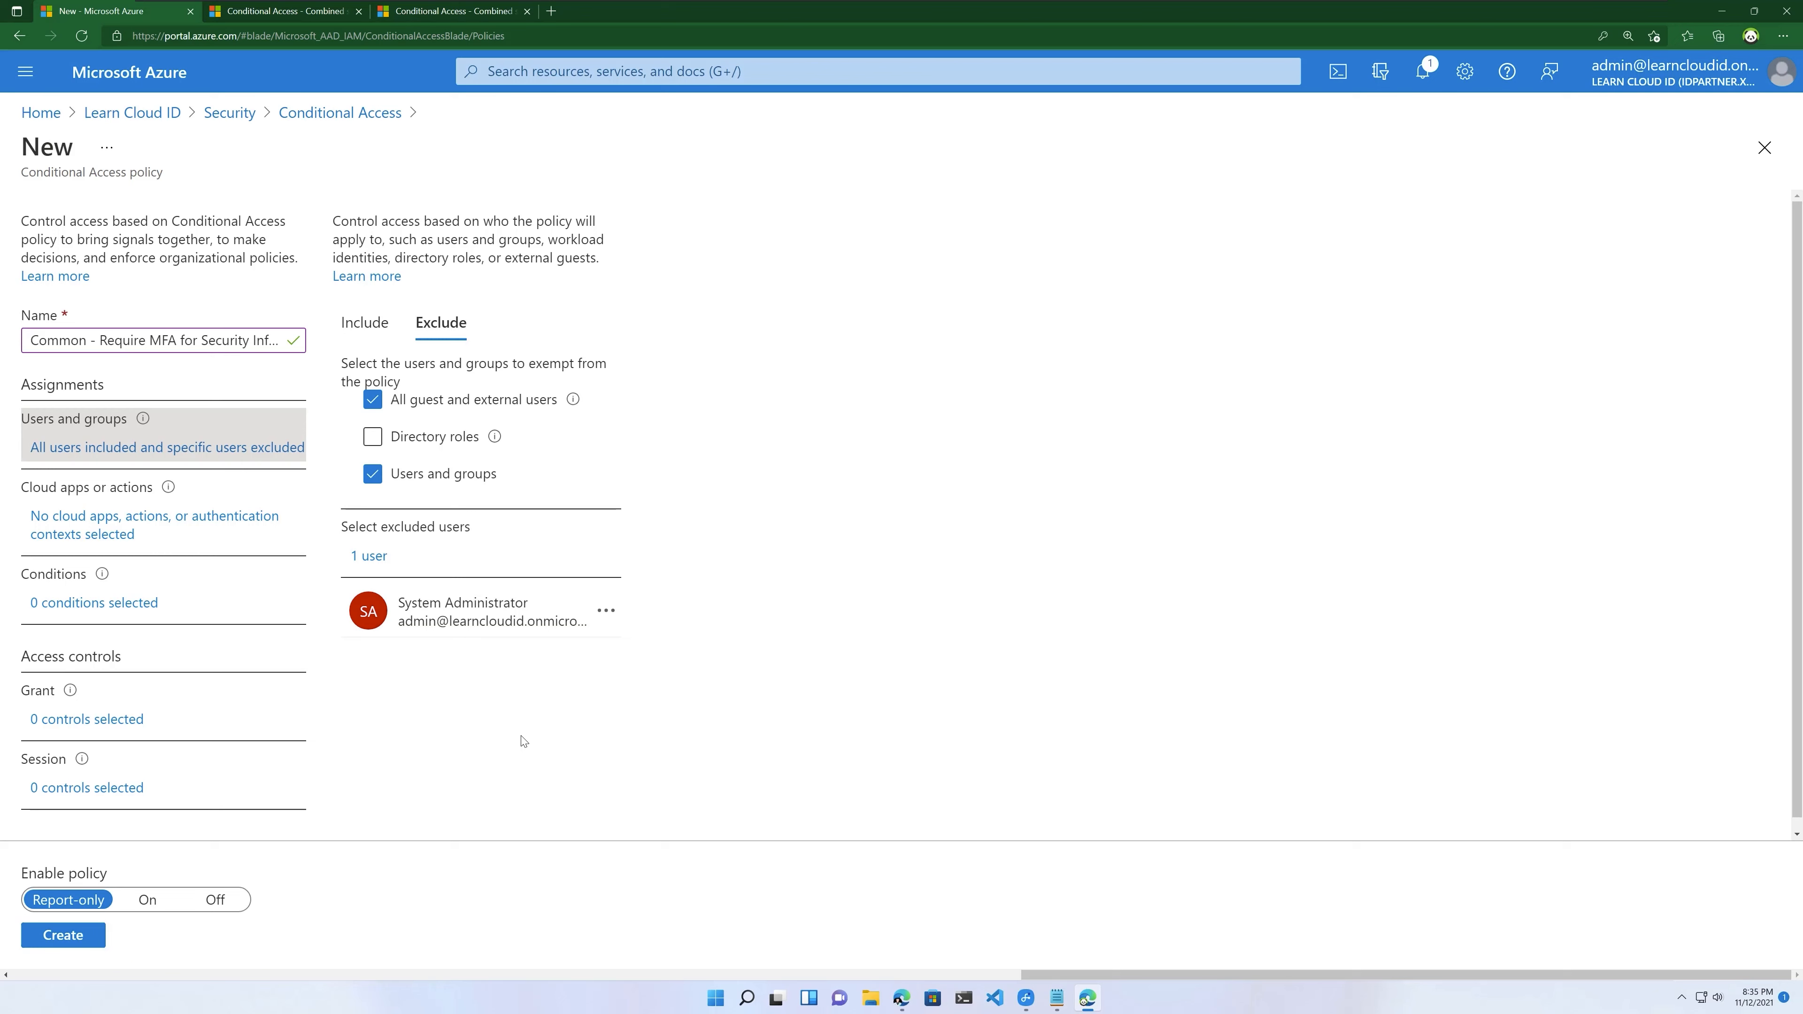
triple_click(117, 526)
Step: Target the policy at the 'Register security information' user action
click(125, 457)
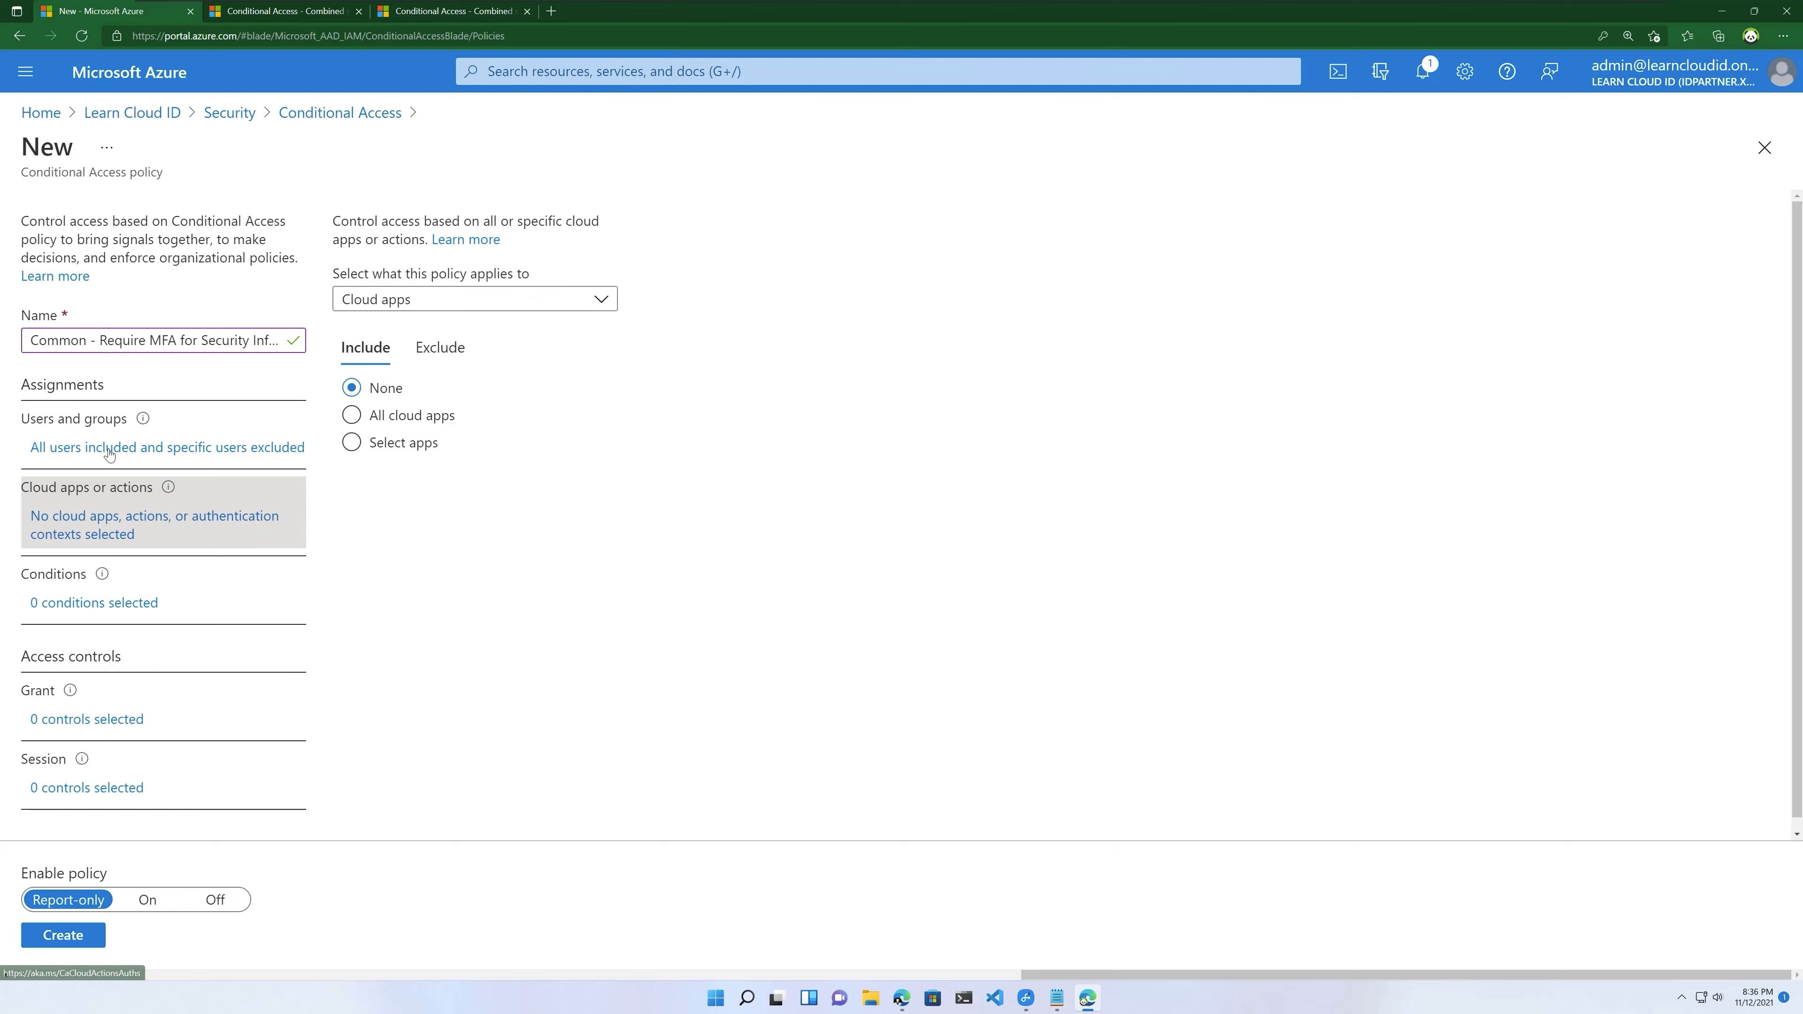
click(108, 453)
click(119, 531)
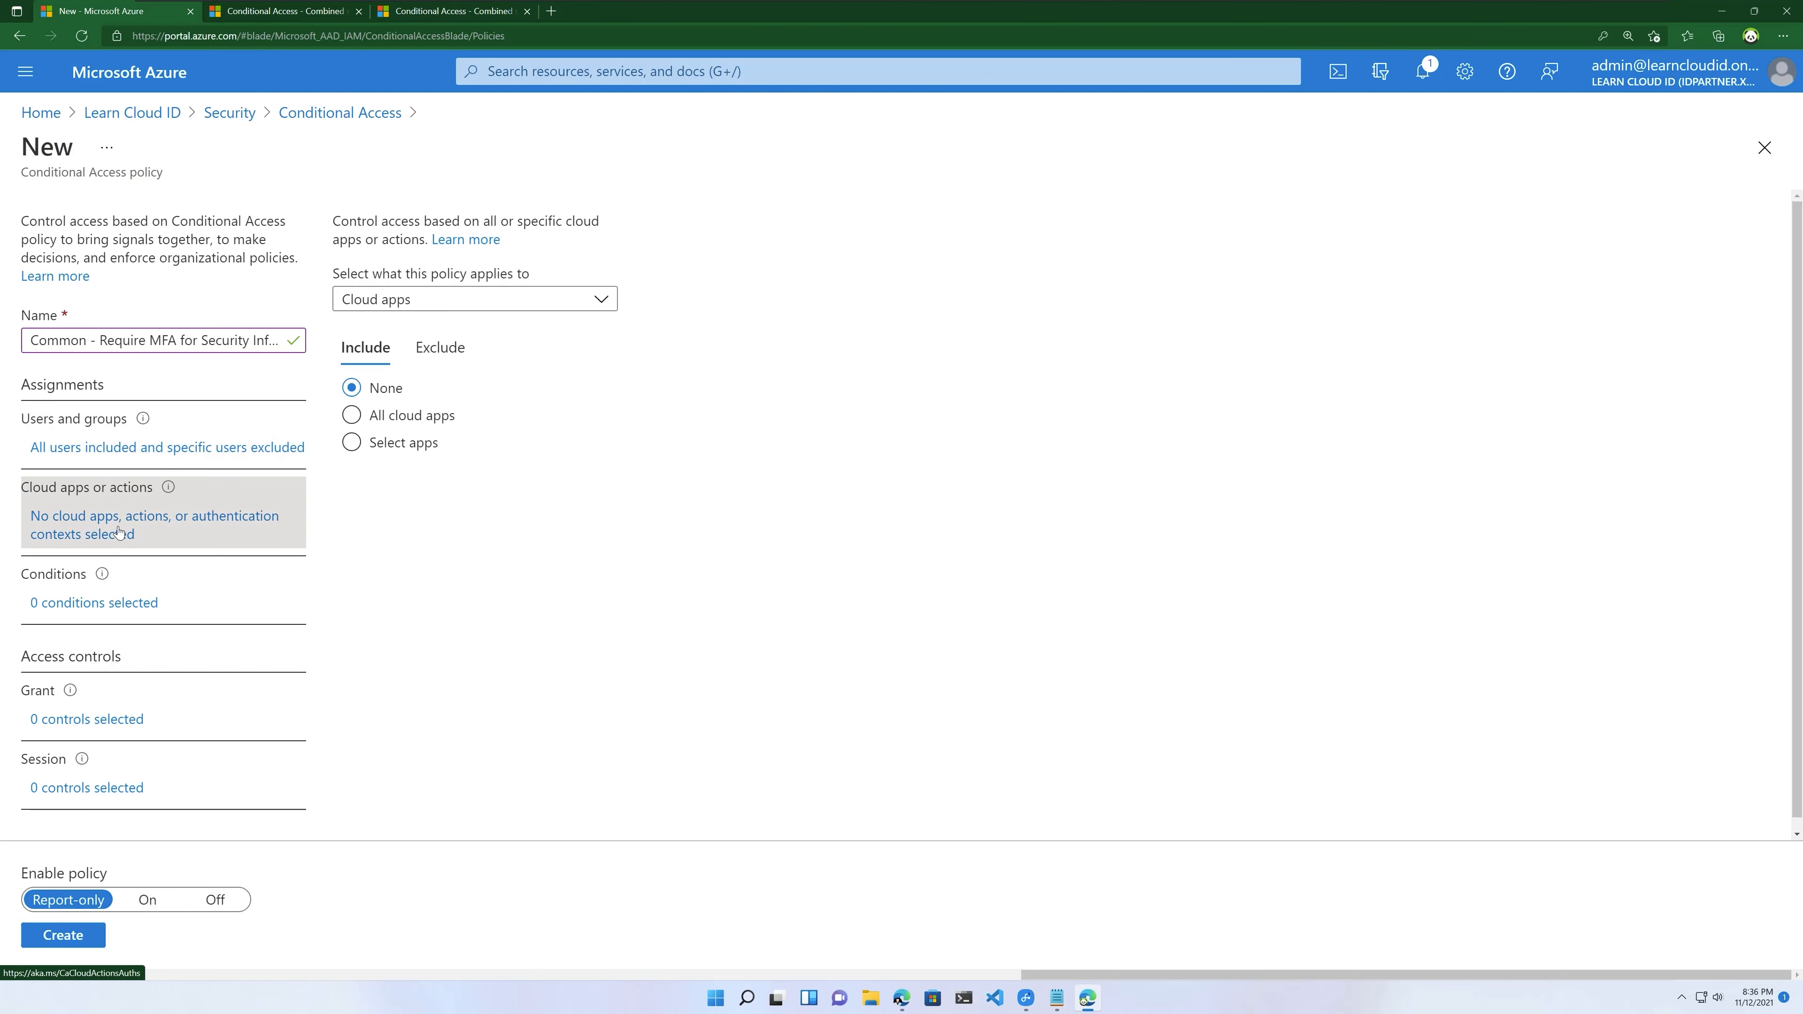
click(453, 297)
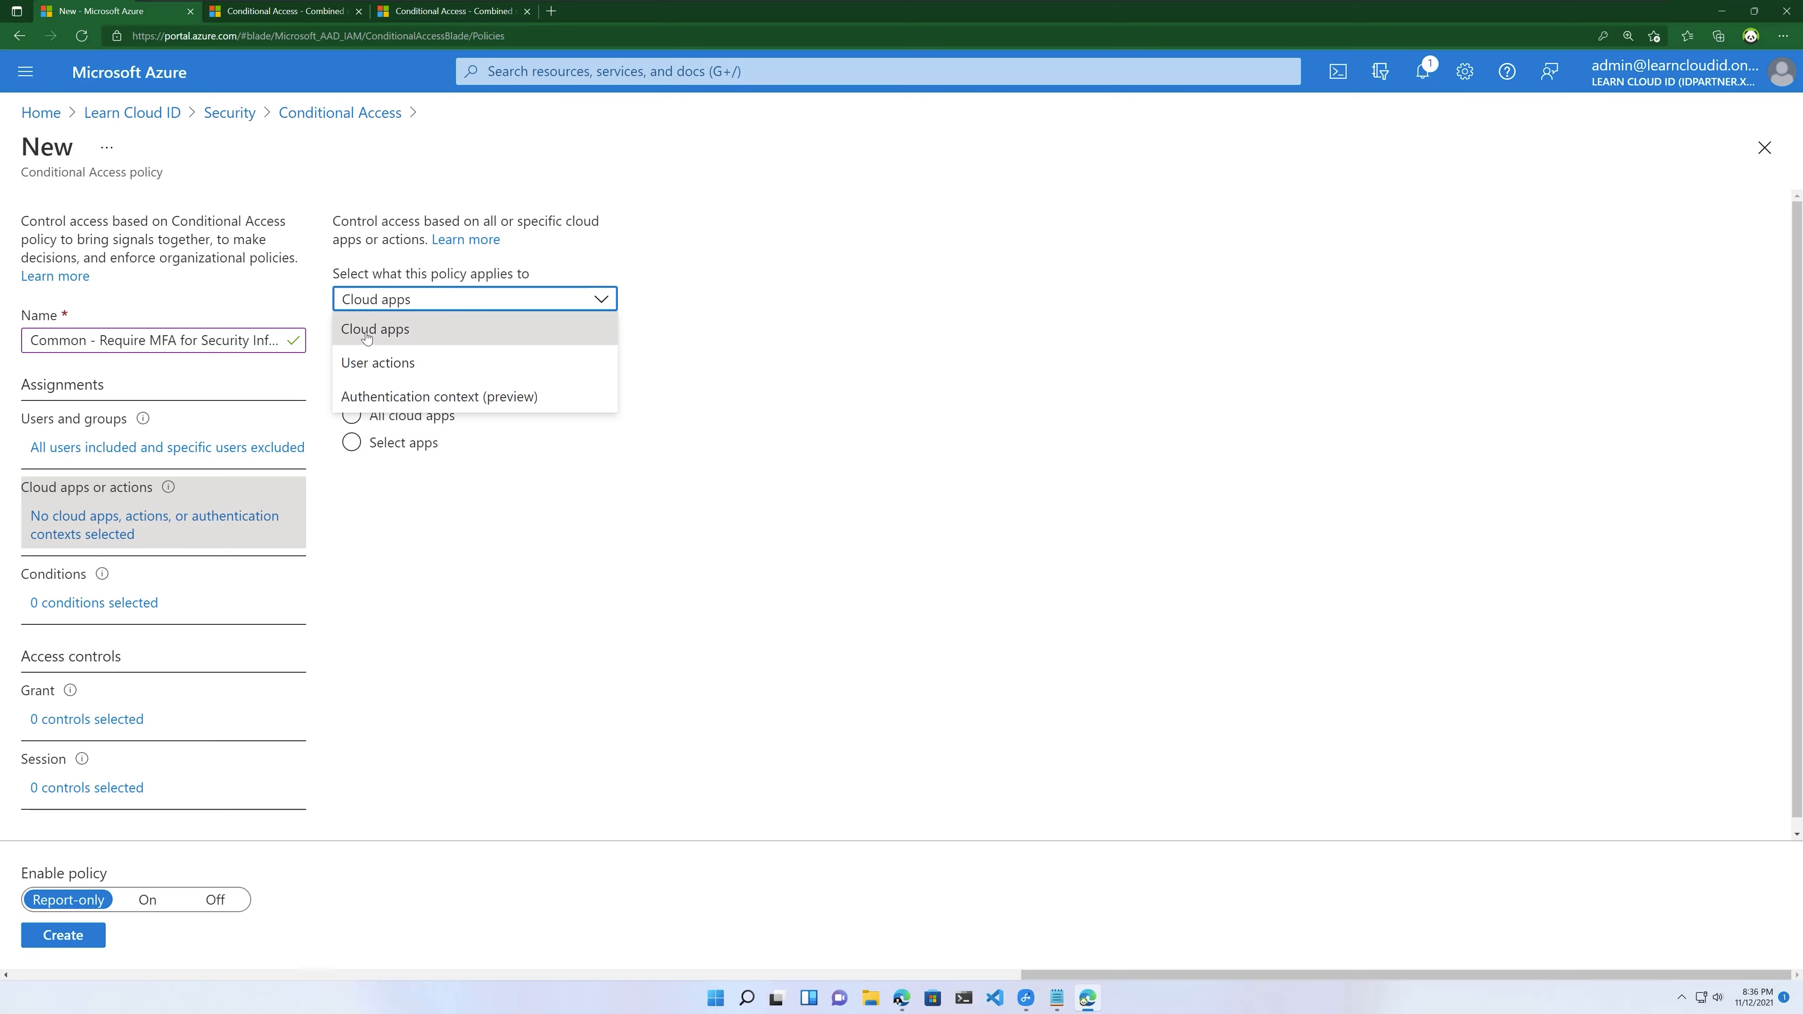
click(398, 363)
click(403, 381)
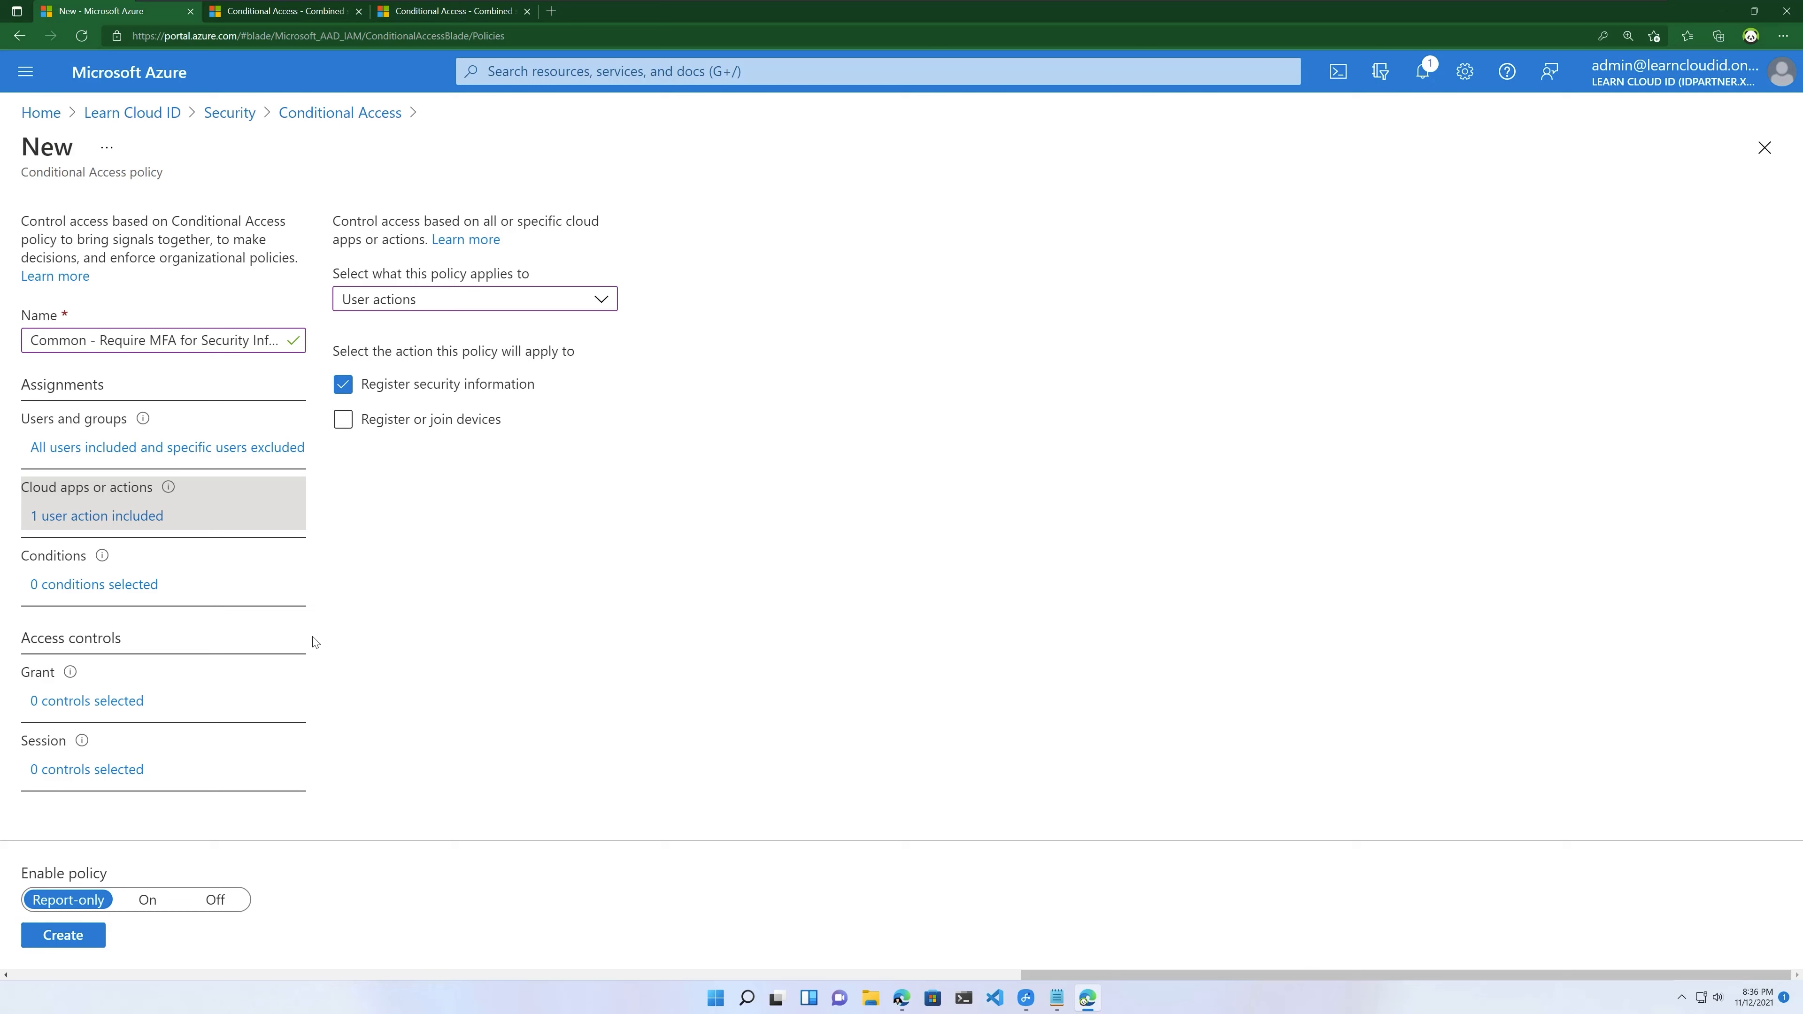
click(123, 701)
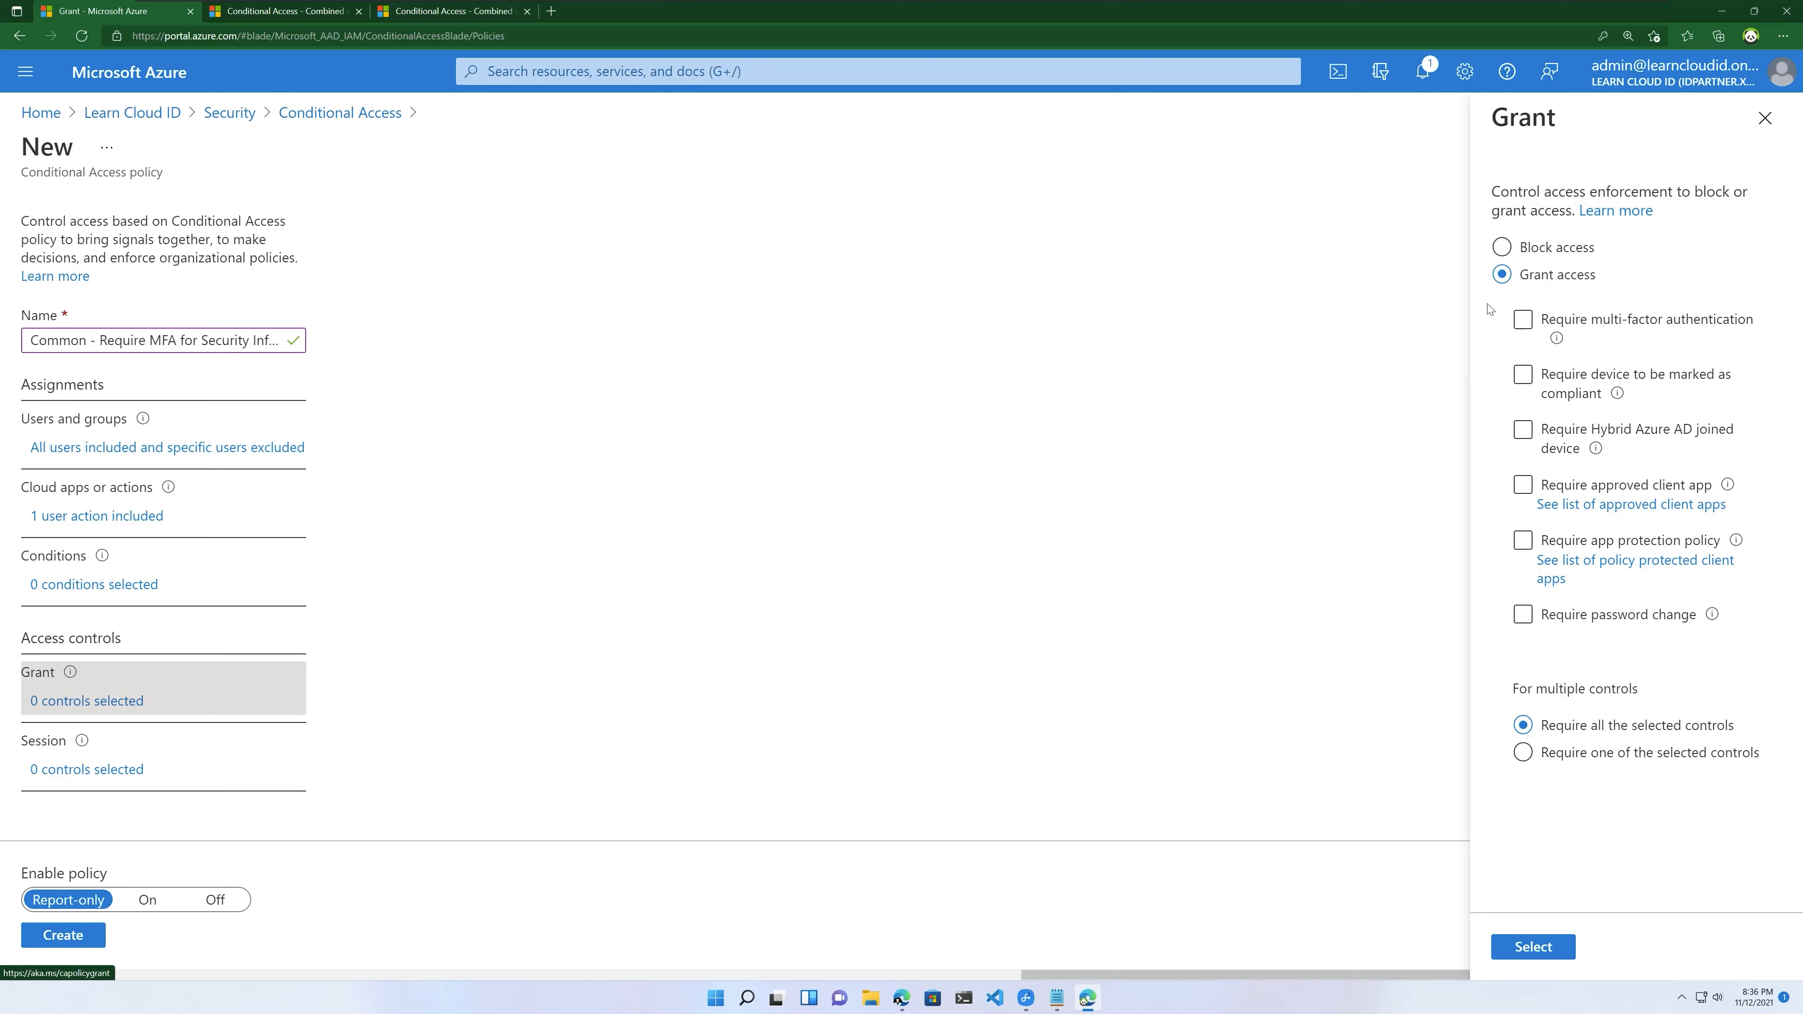
Step: Grant access requiring multi-factor authentication, set Enable policy to On, and create it
click(1521, 323)
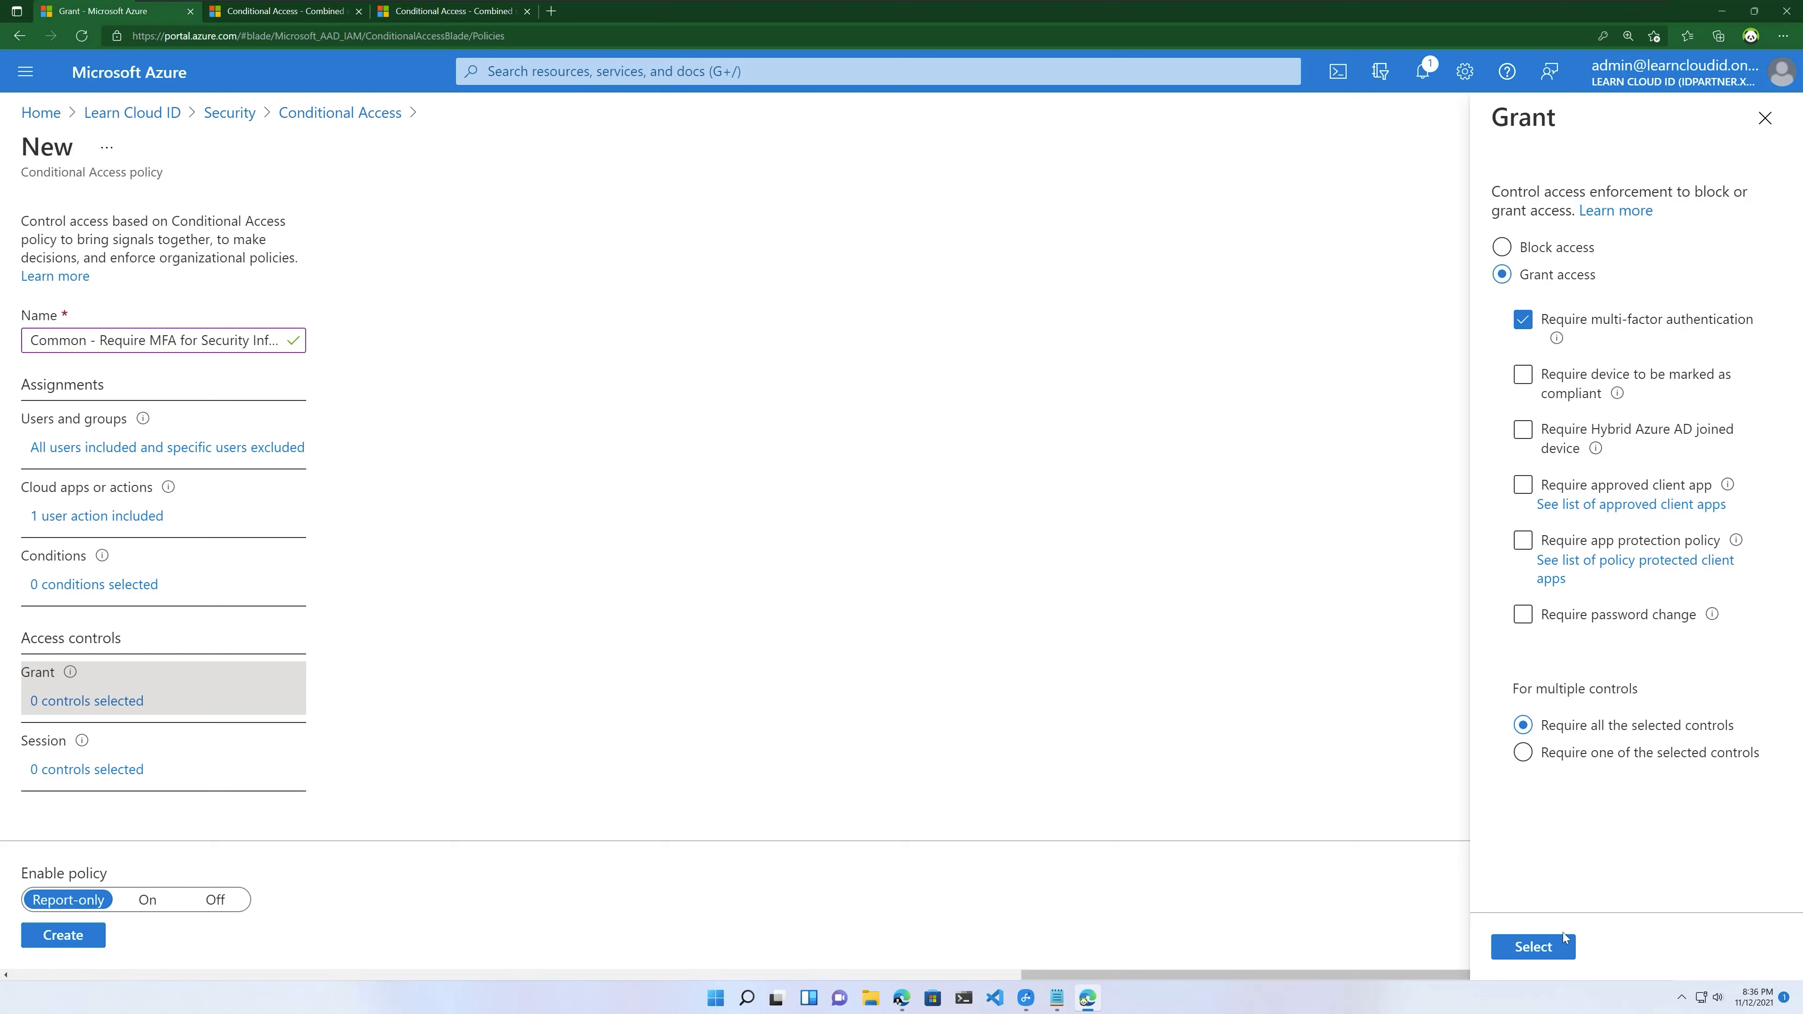
click(1534, 947)
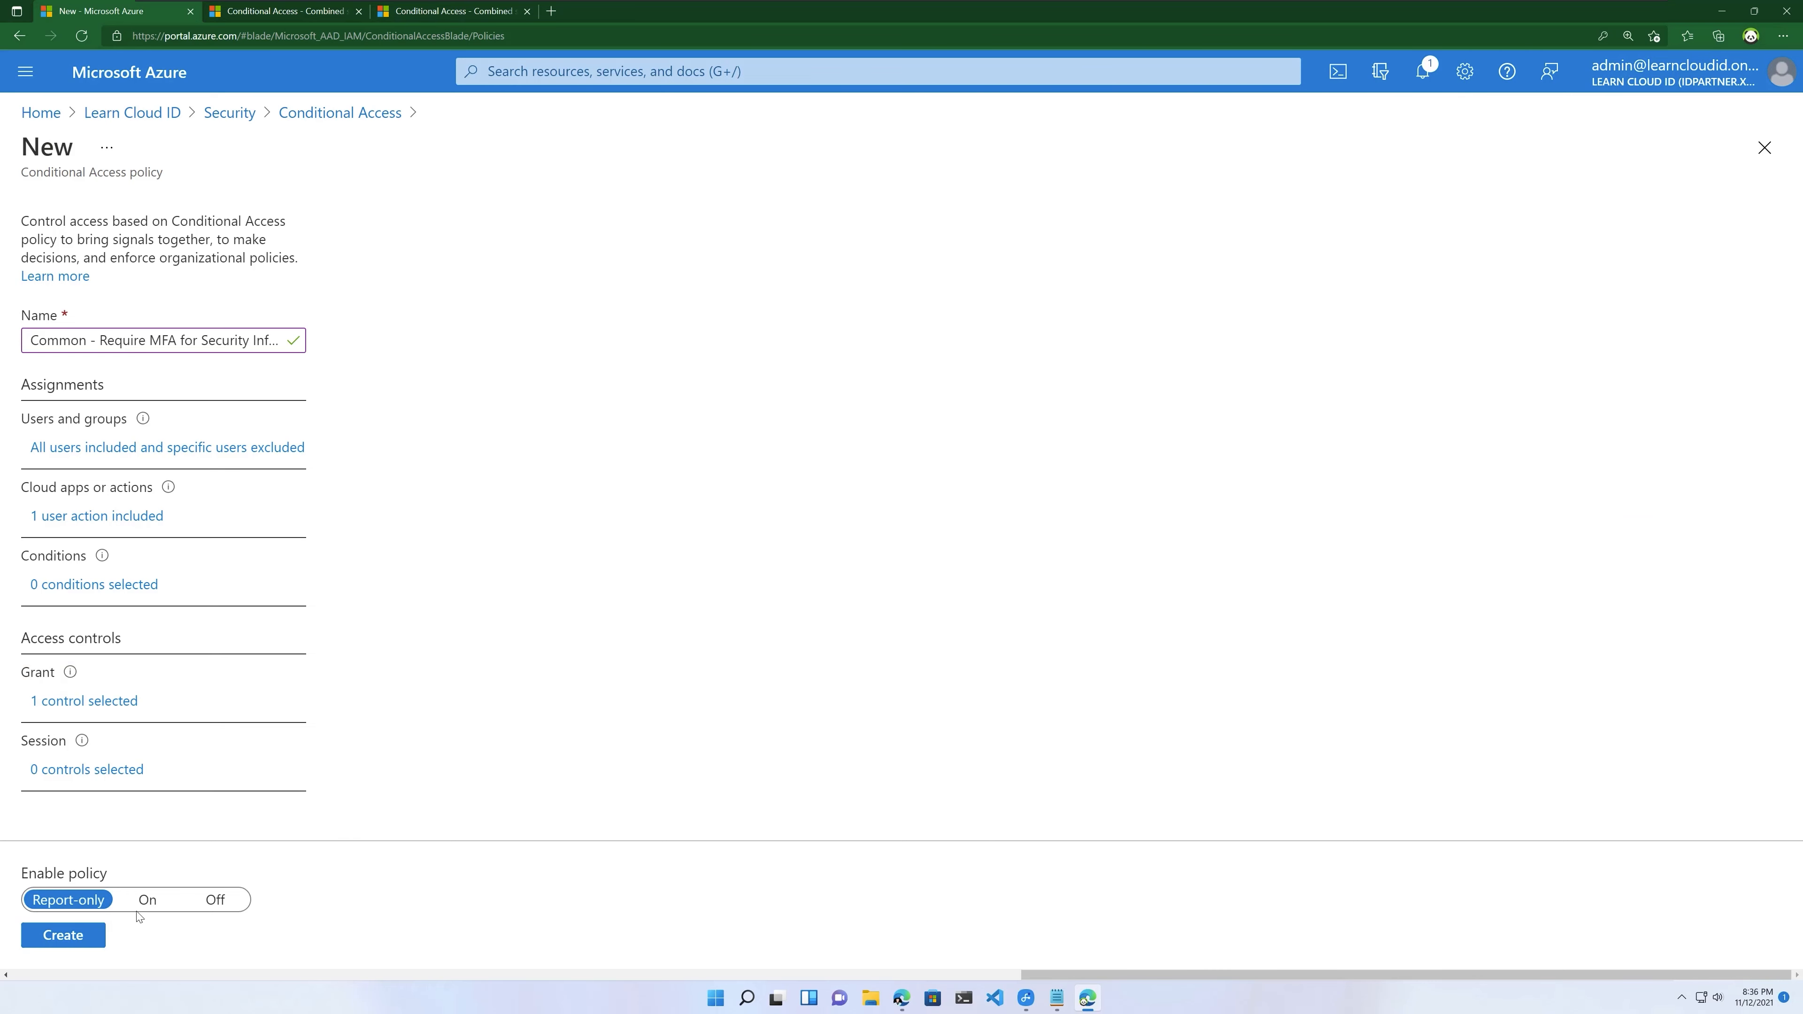
click(146, 901)
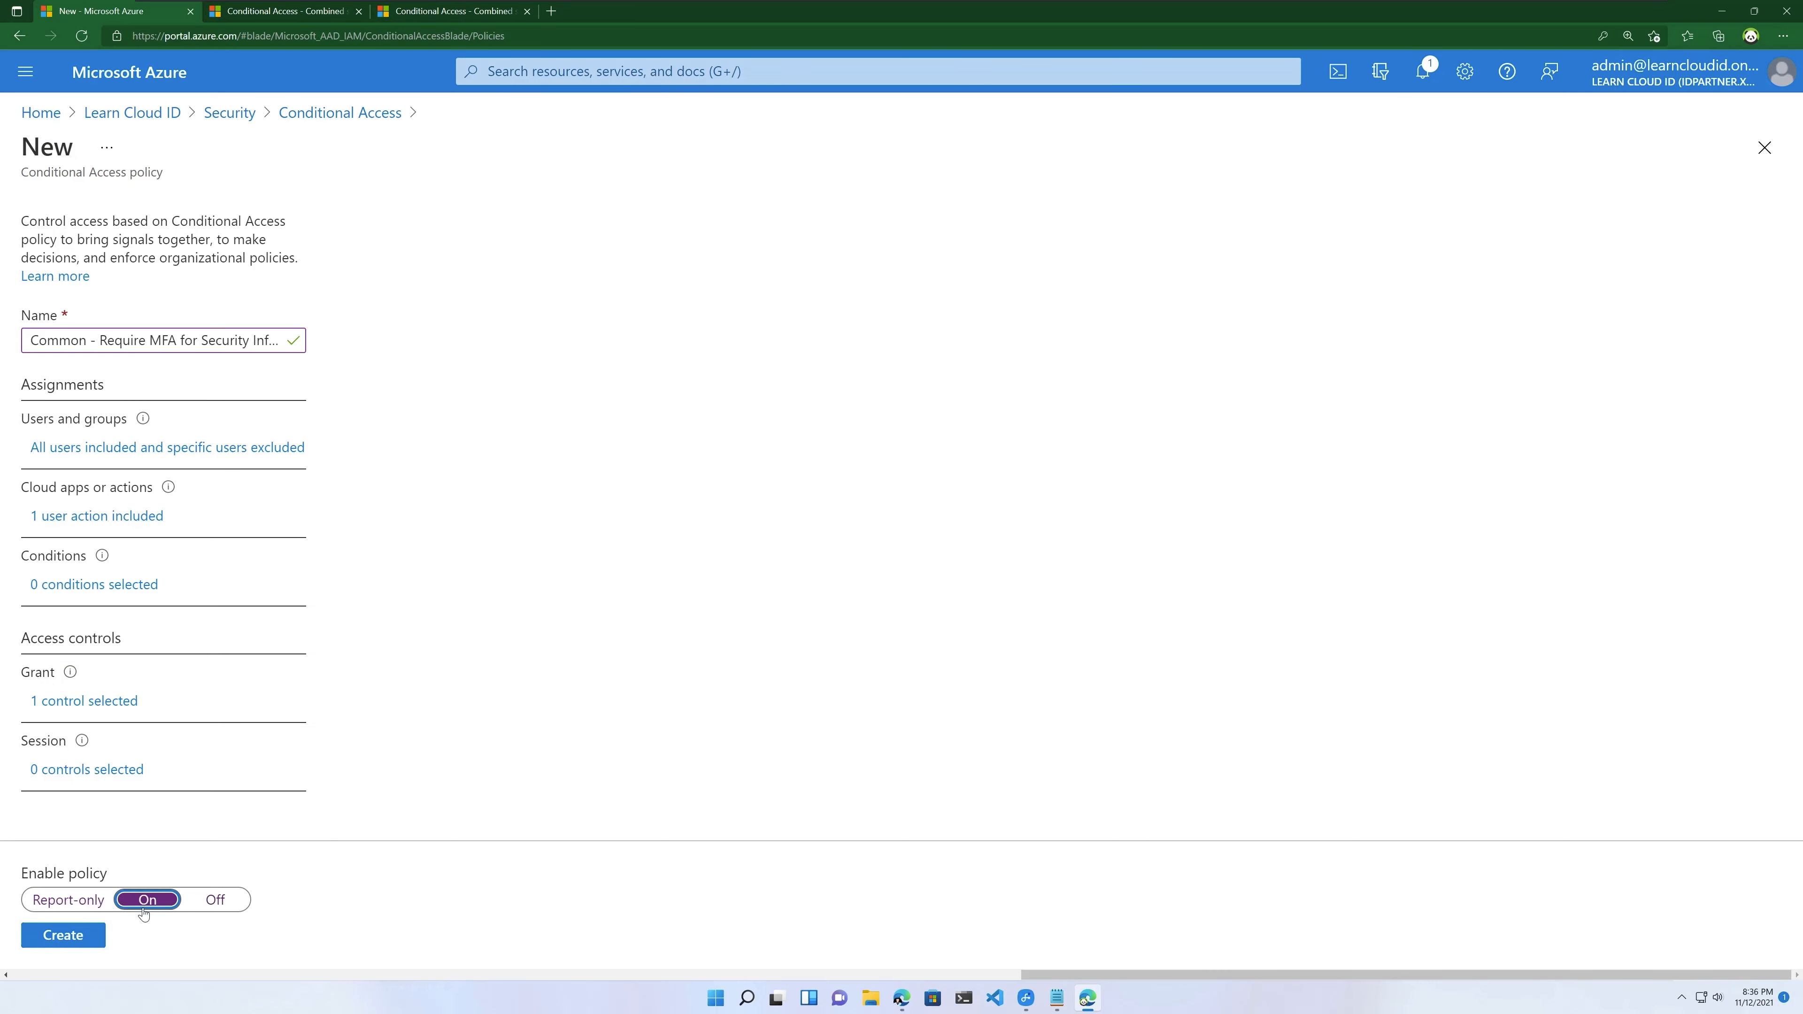
click(63, 936)
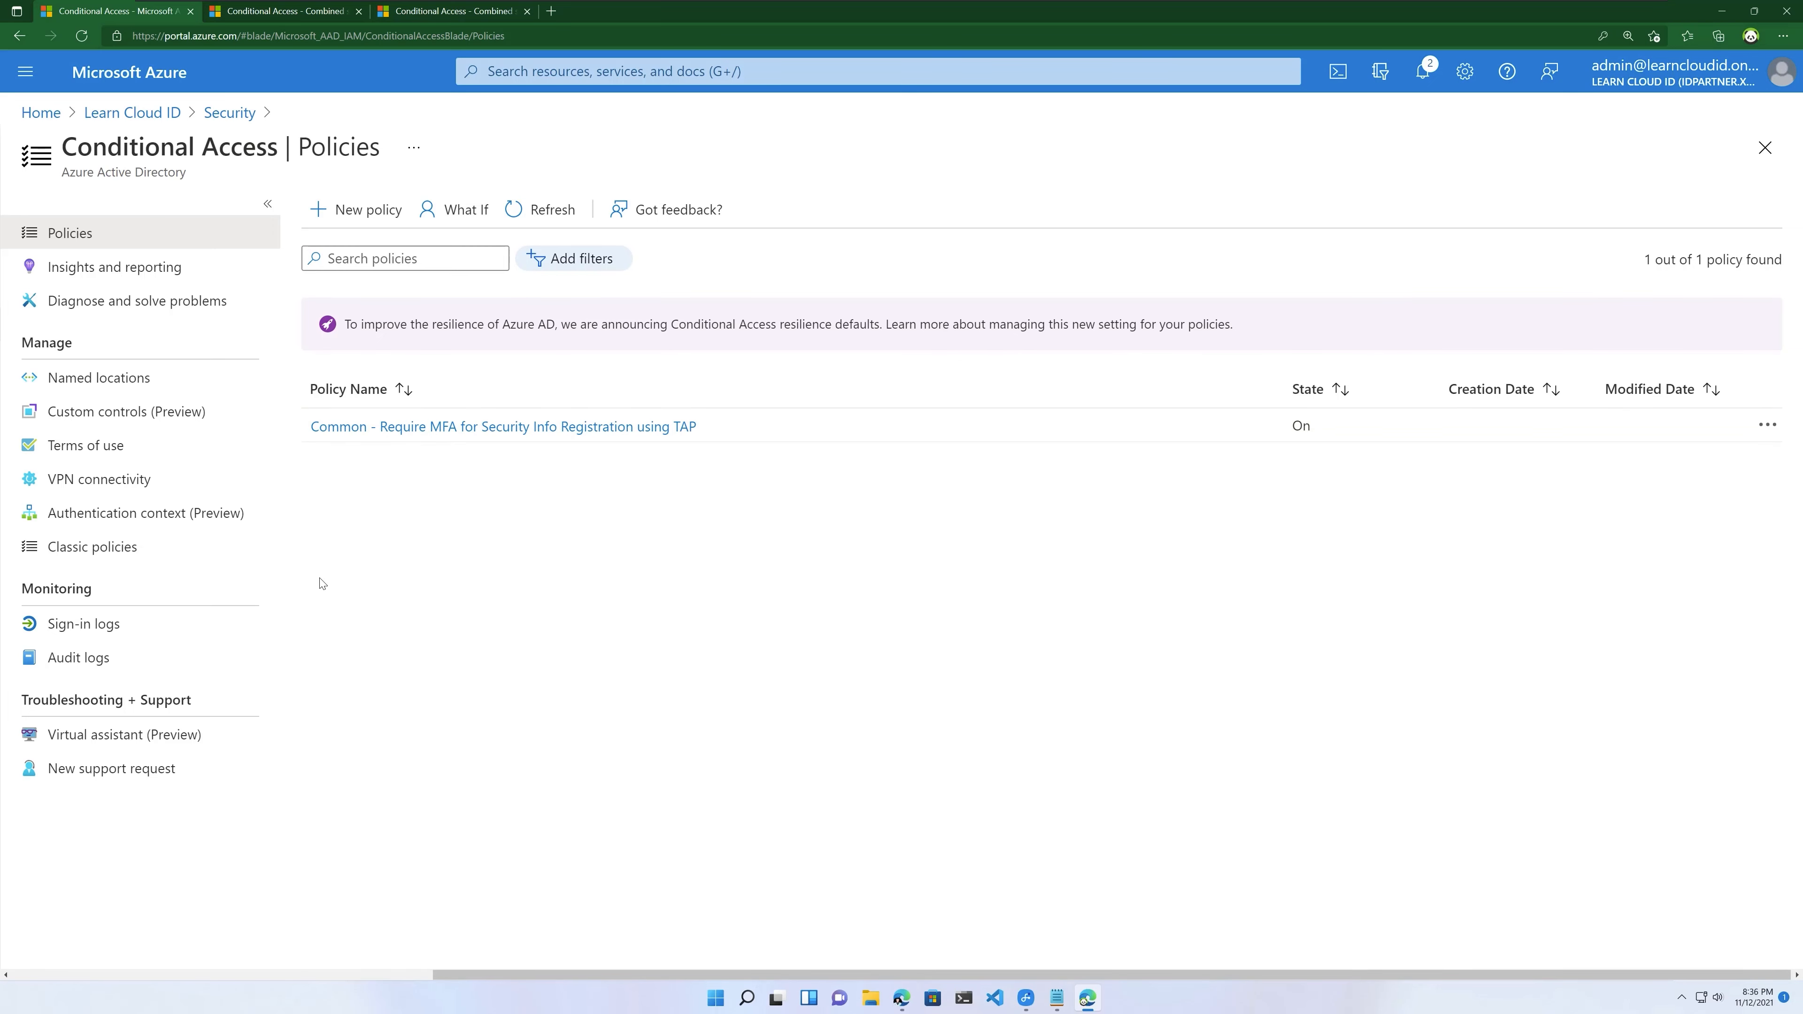
click(229, 112)
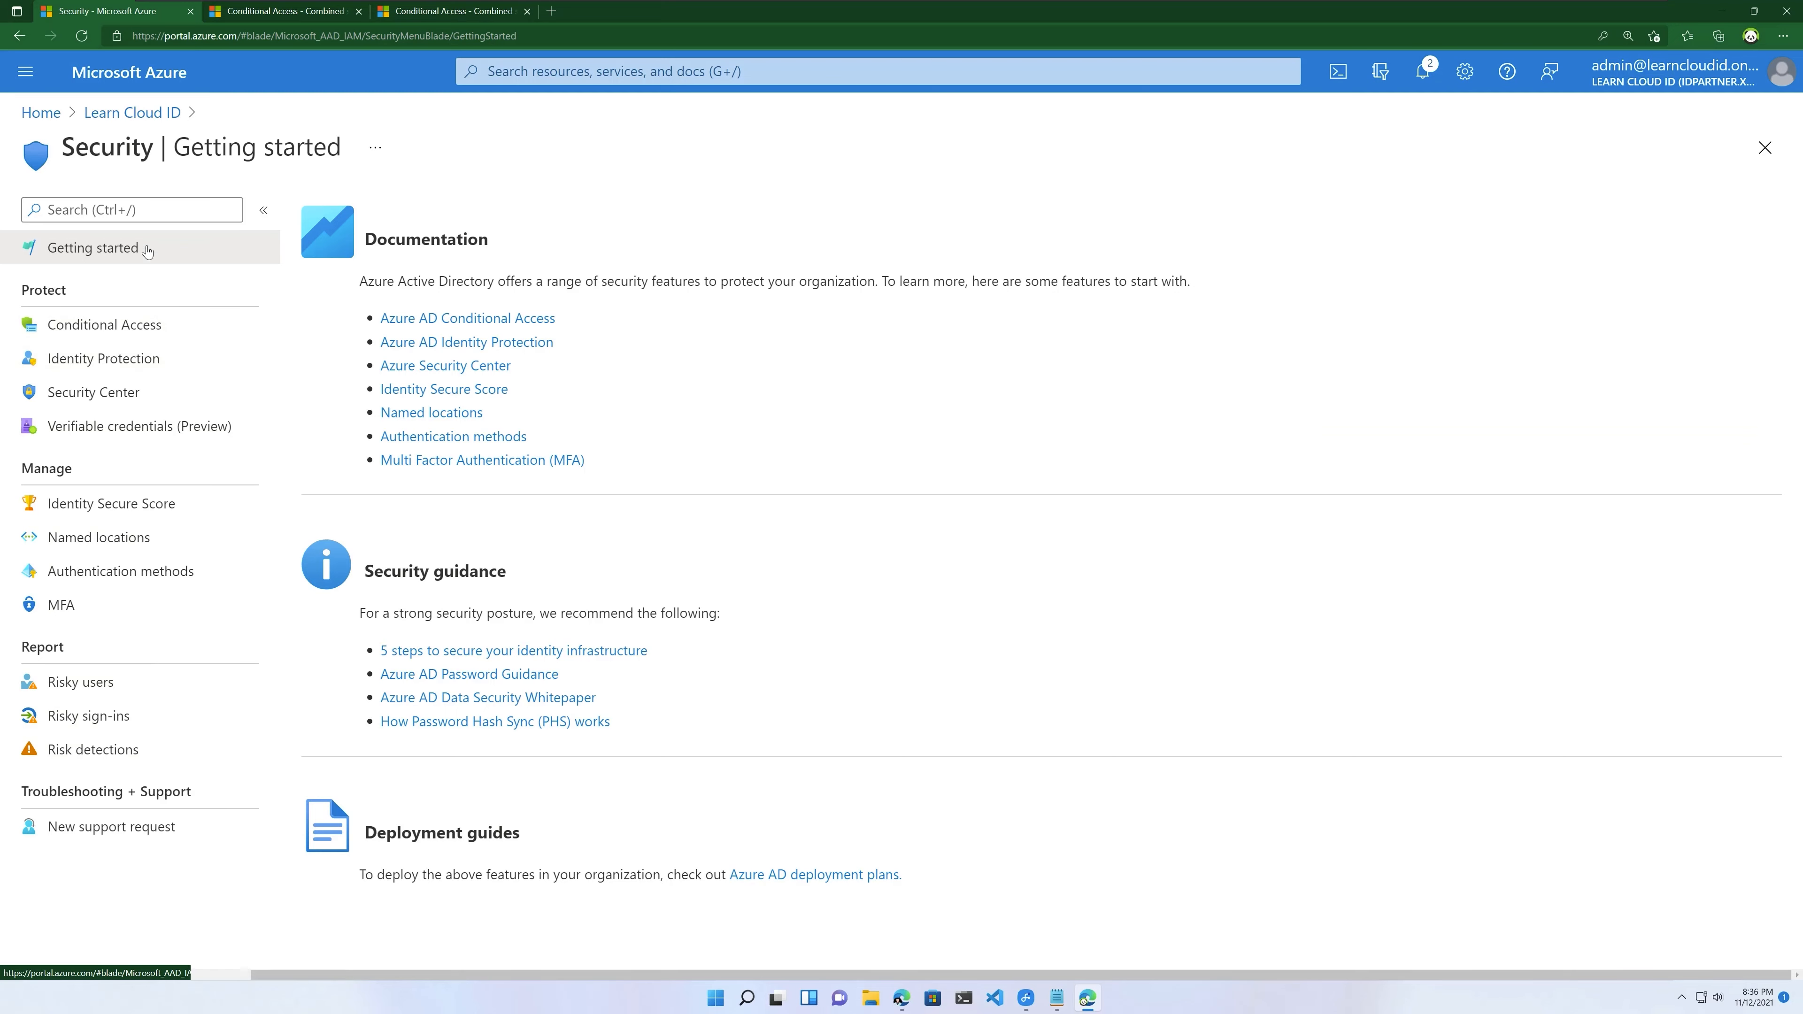
Step: Open Authentication methods from the Security menu
click(134, 576)
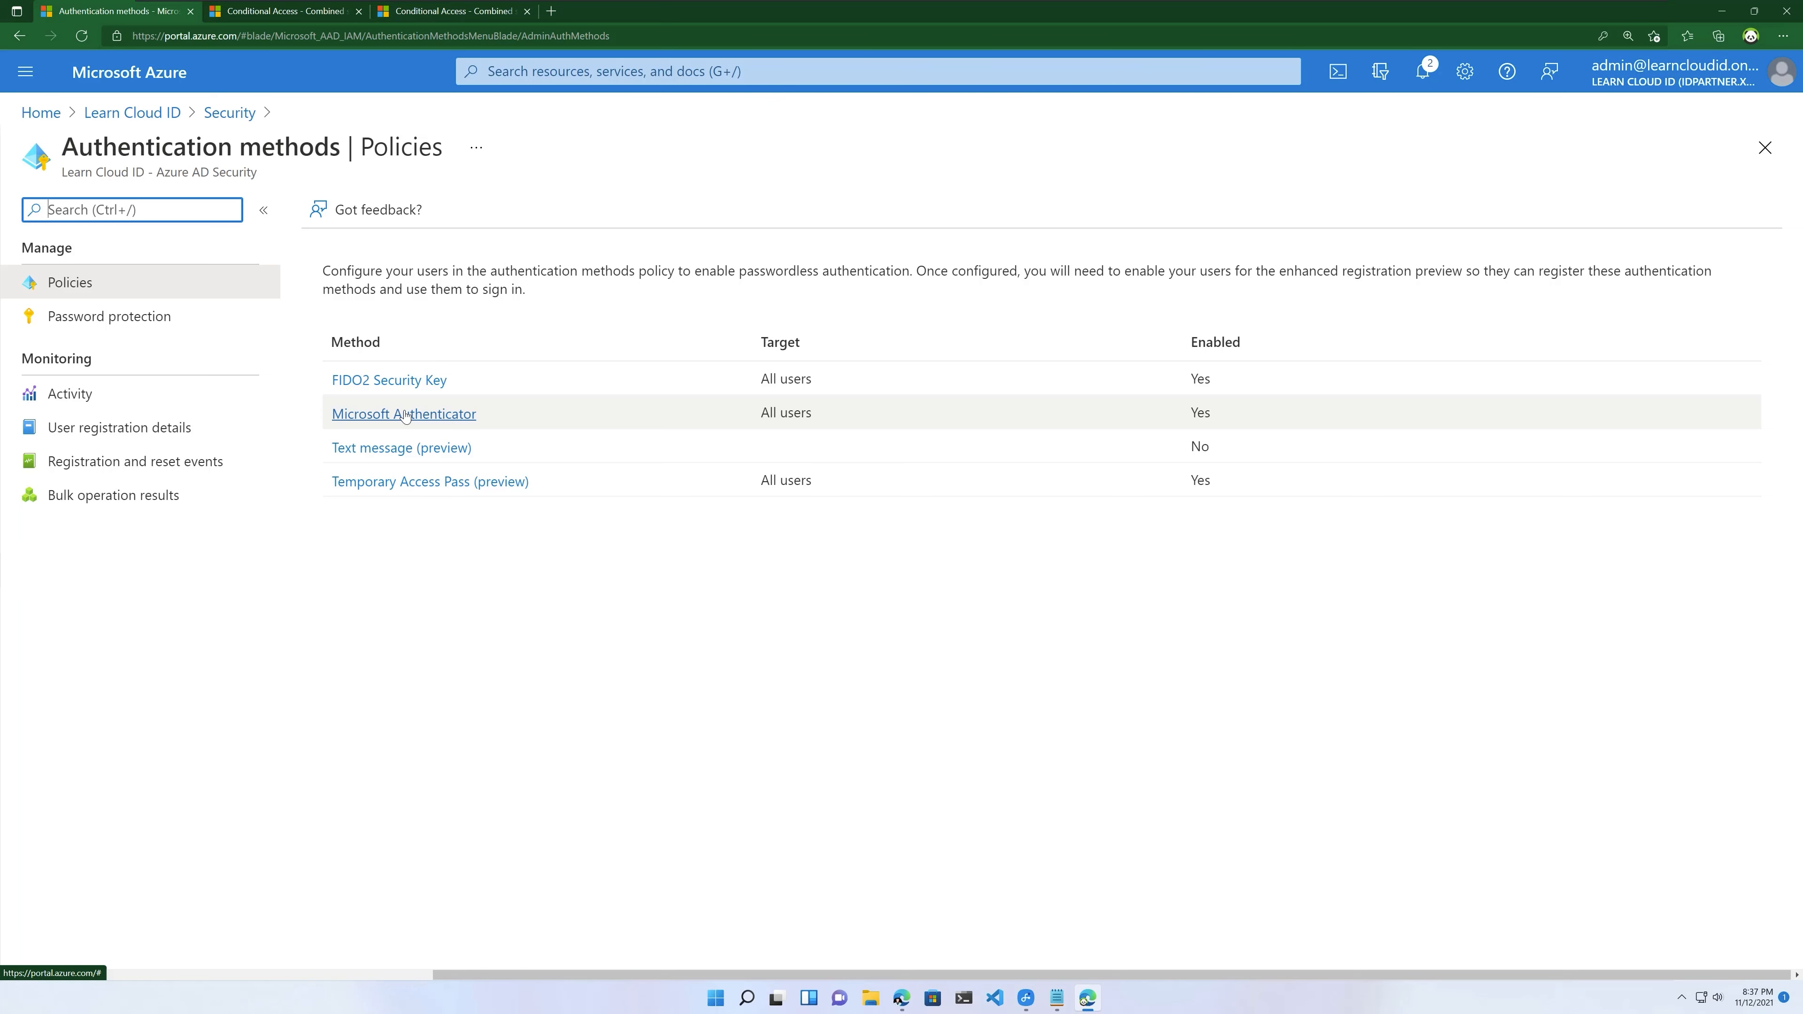
click(425, 483)
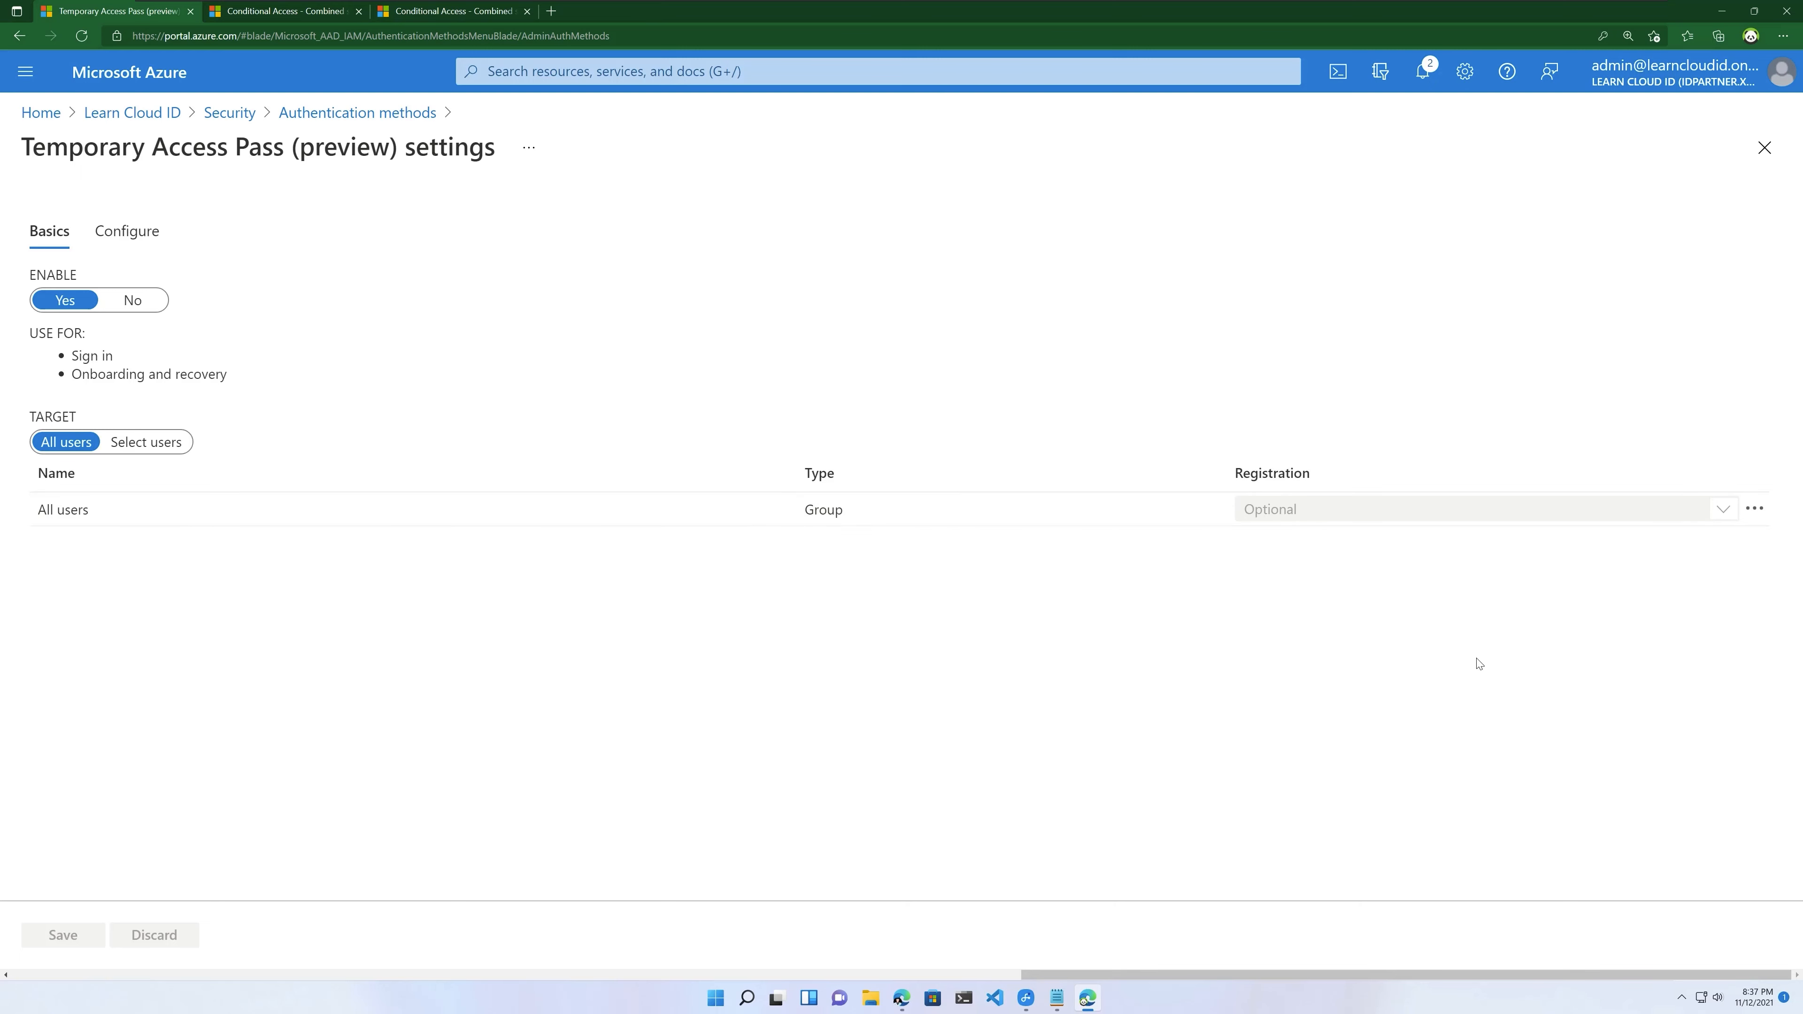
click(1756, 516)
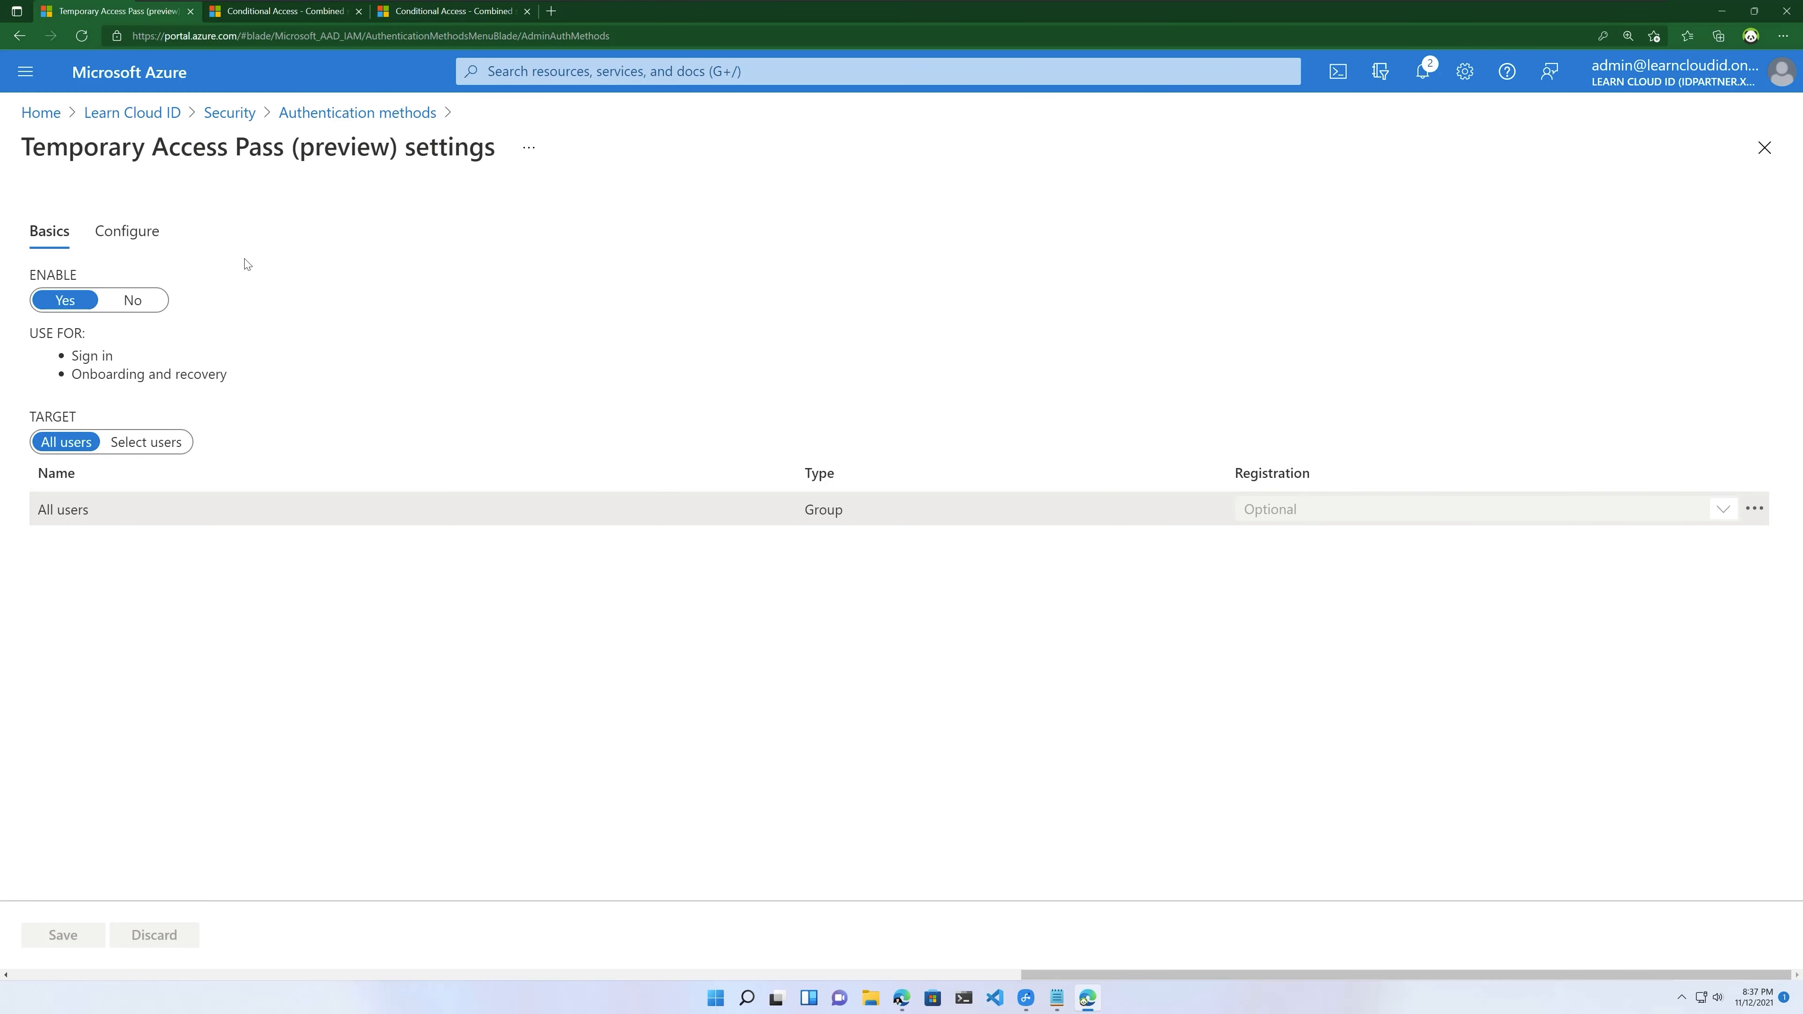
click(127, 231)
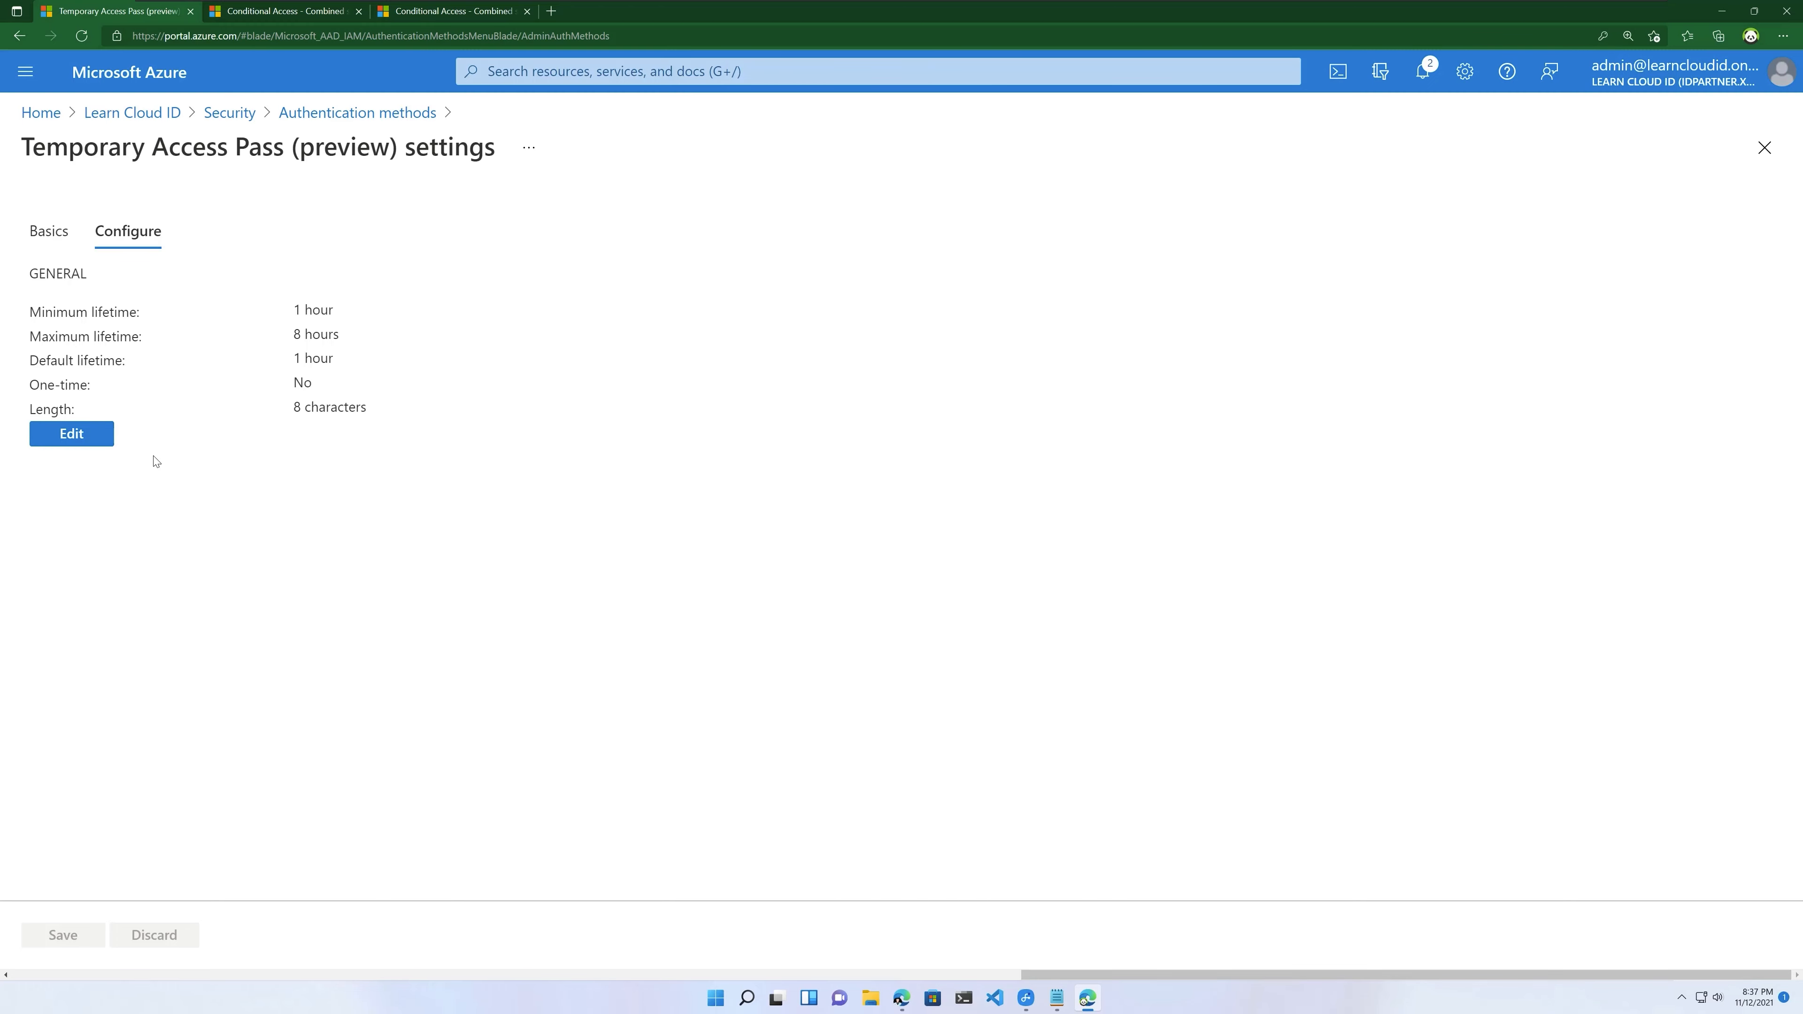
click(86, 443)
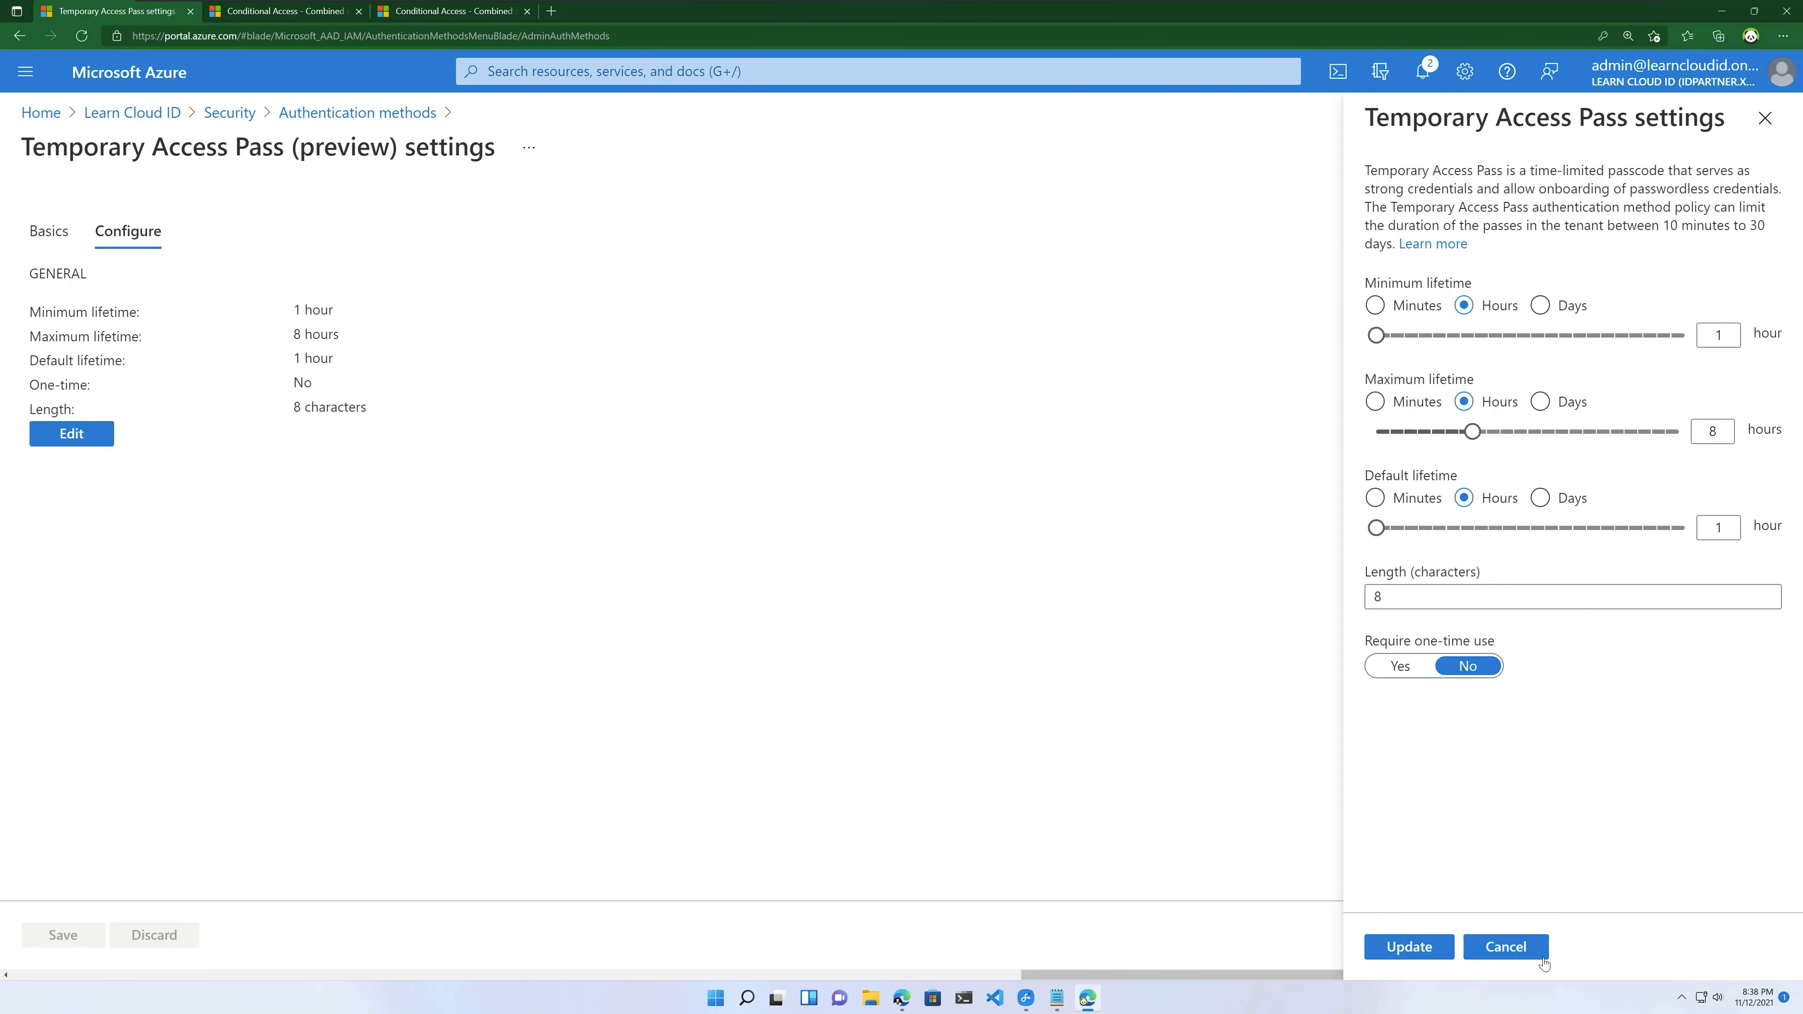
click(1508, 949)
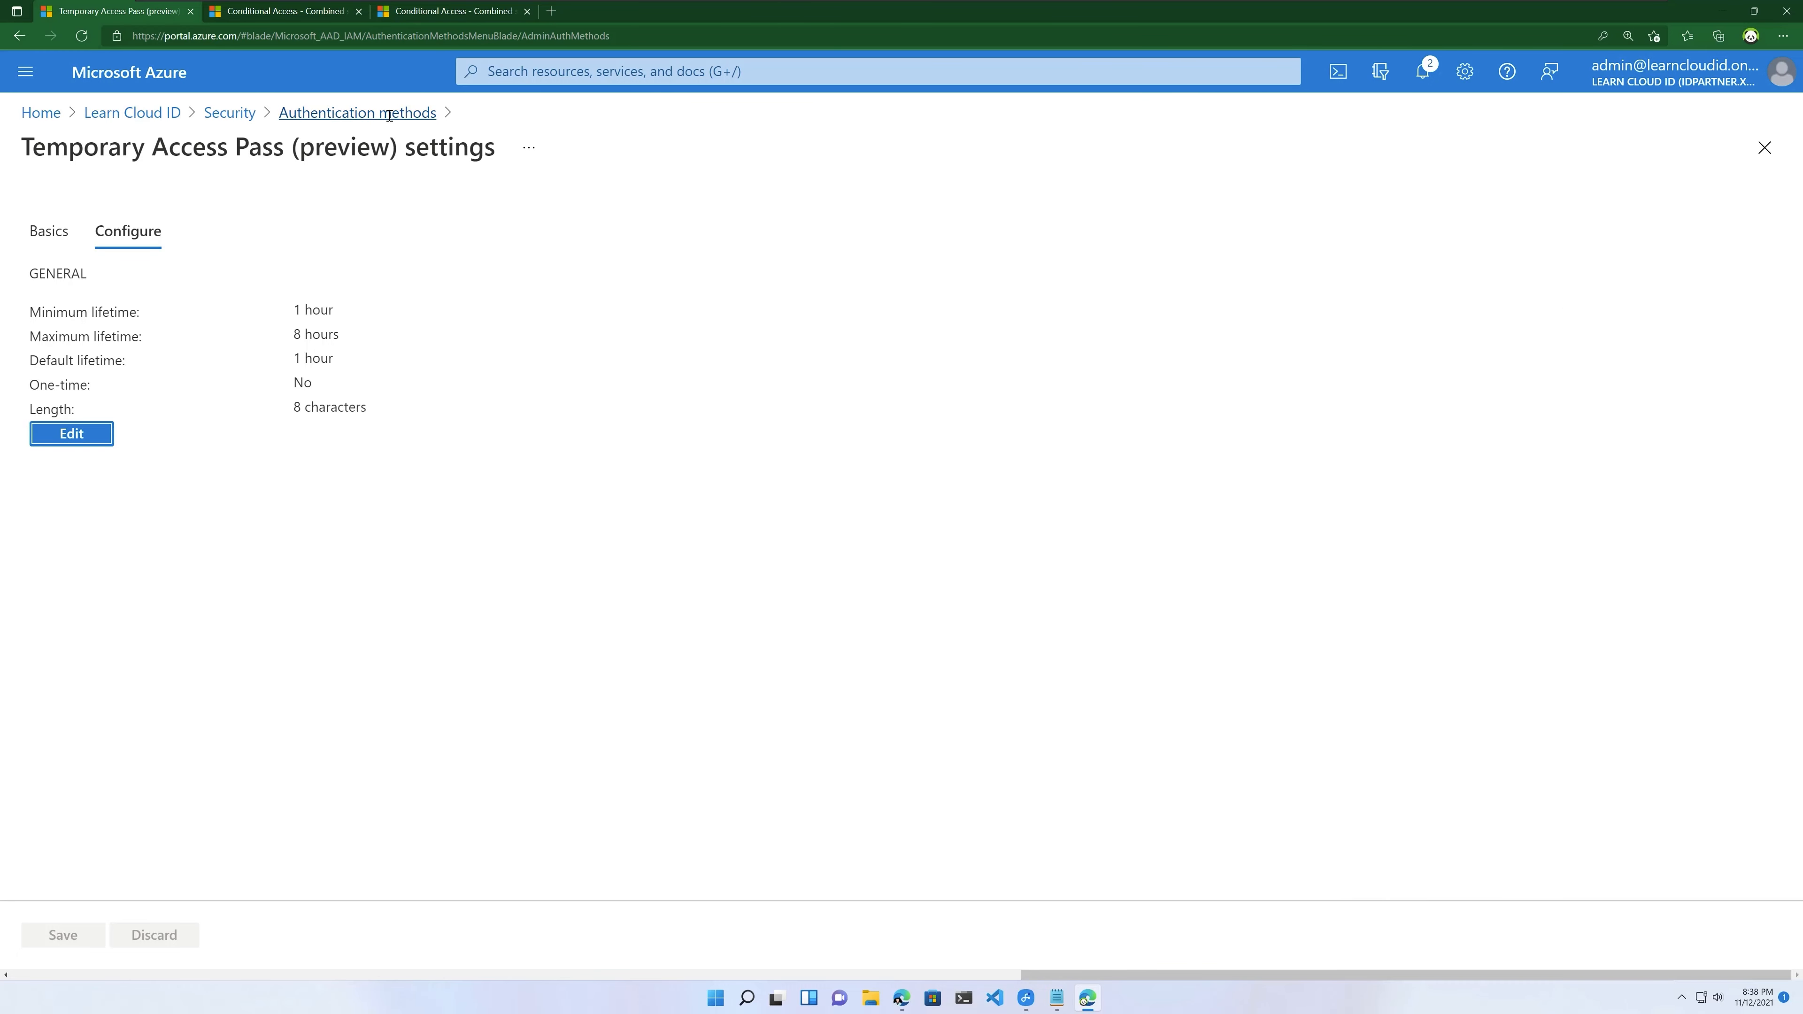
click(355, 112)
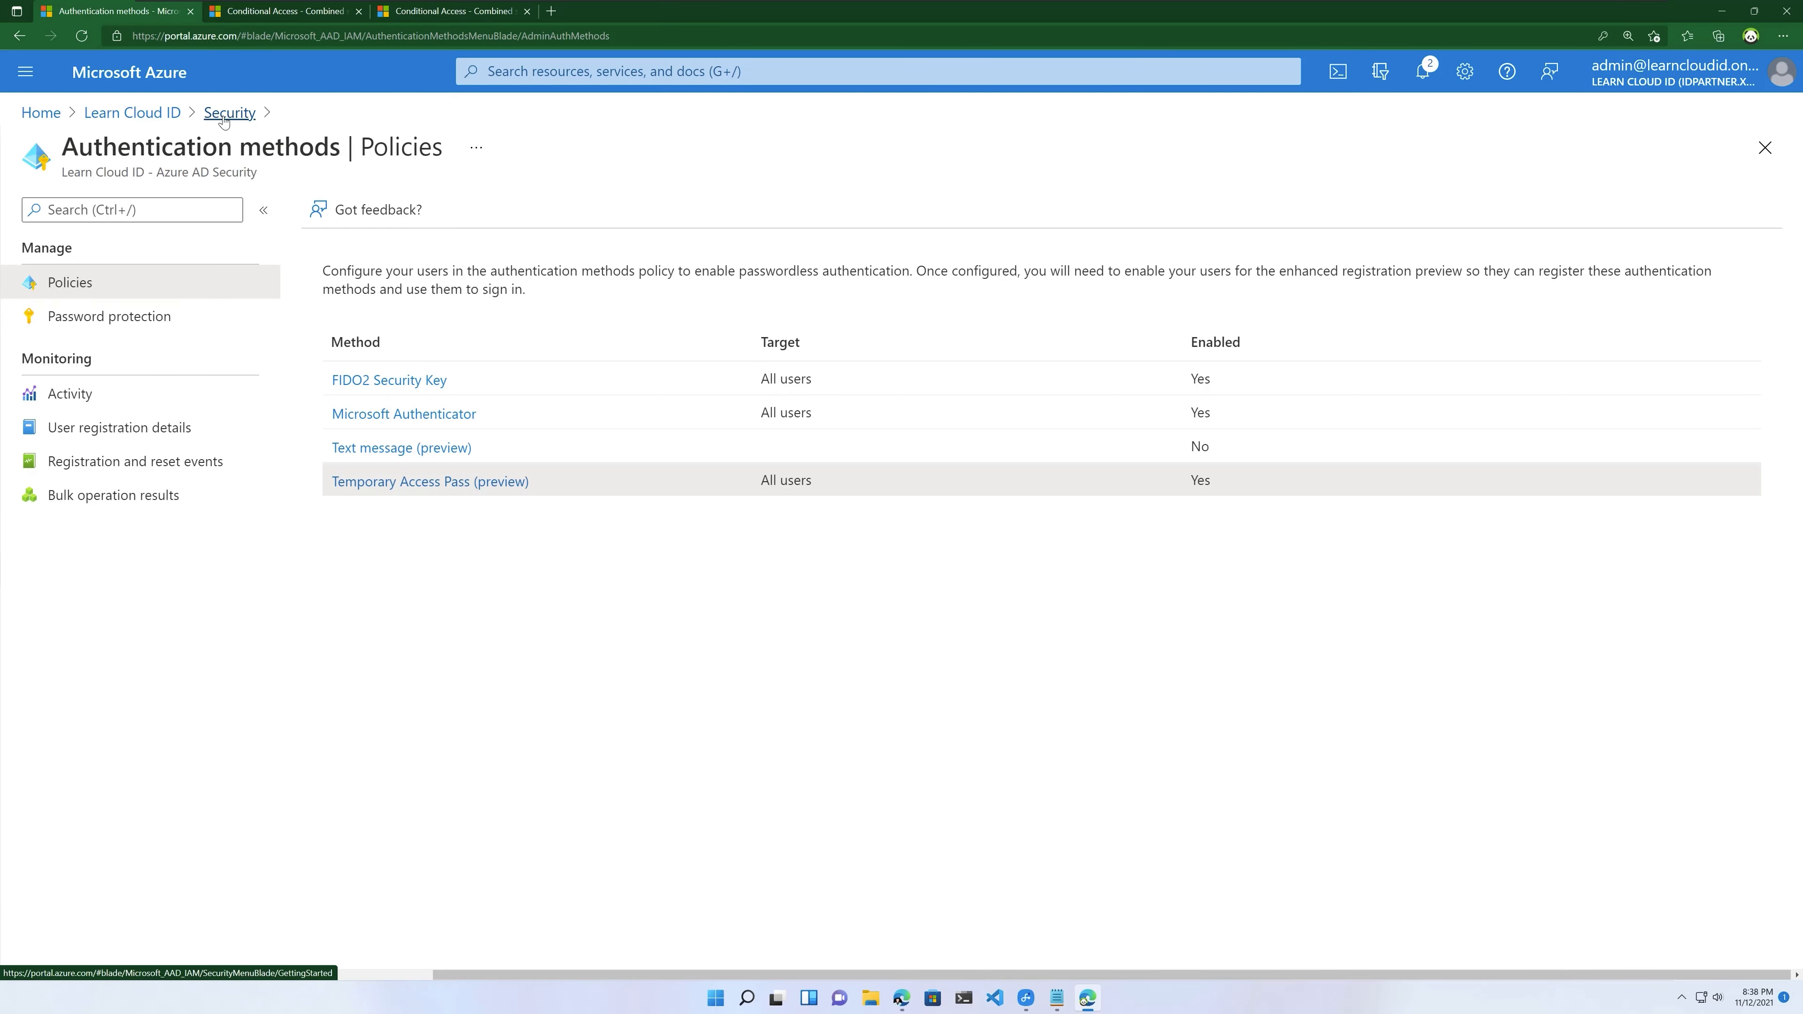
Step: Go back through Security to Learn Cloud ID and open its Users list
click(229, 114)
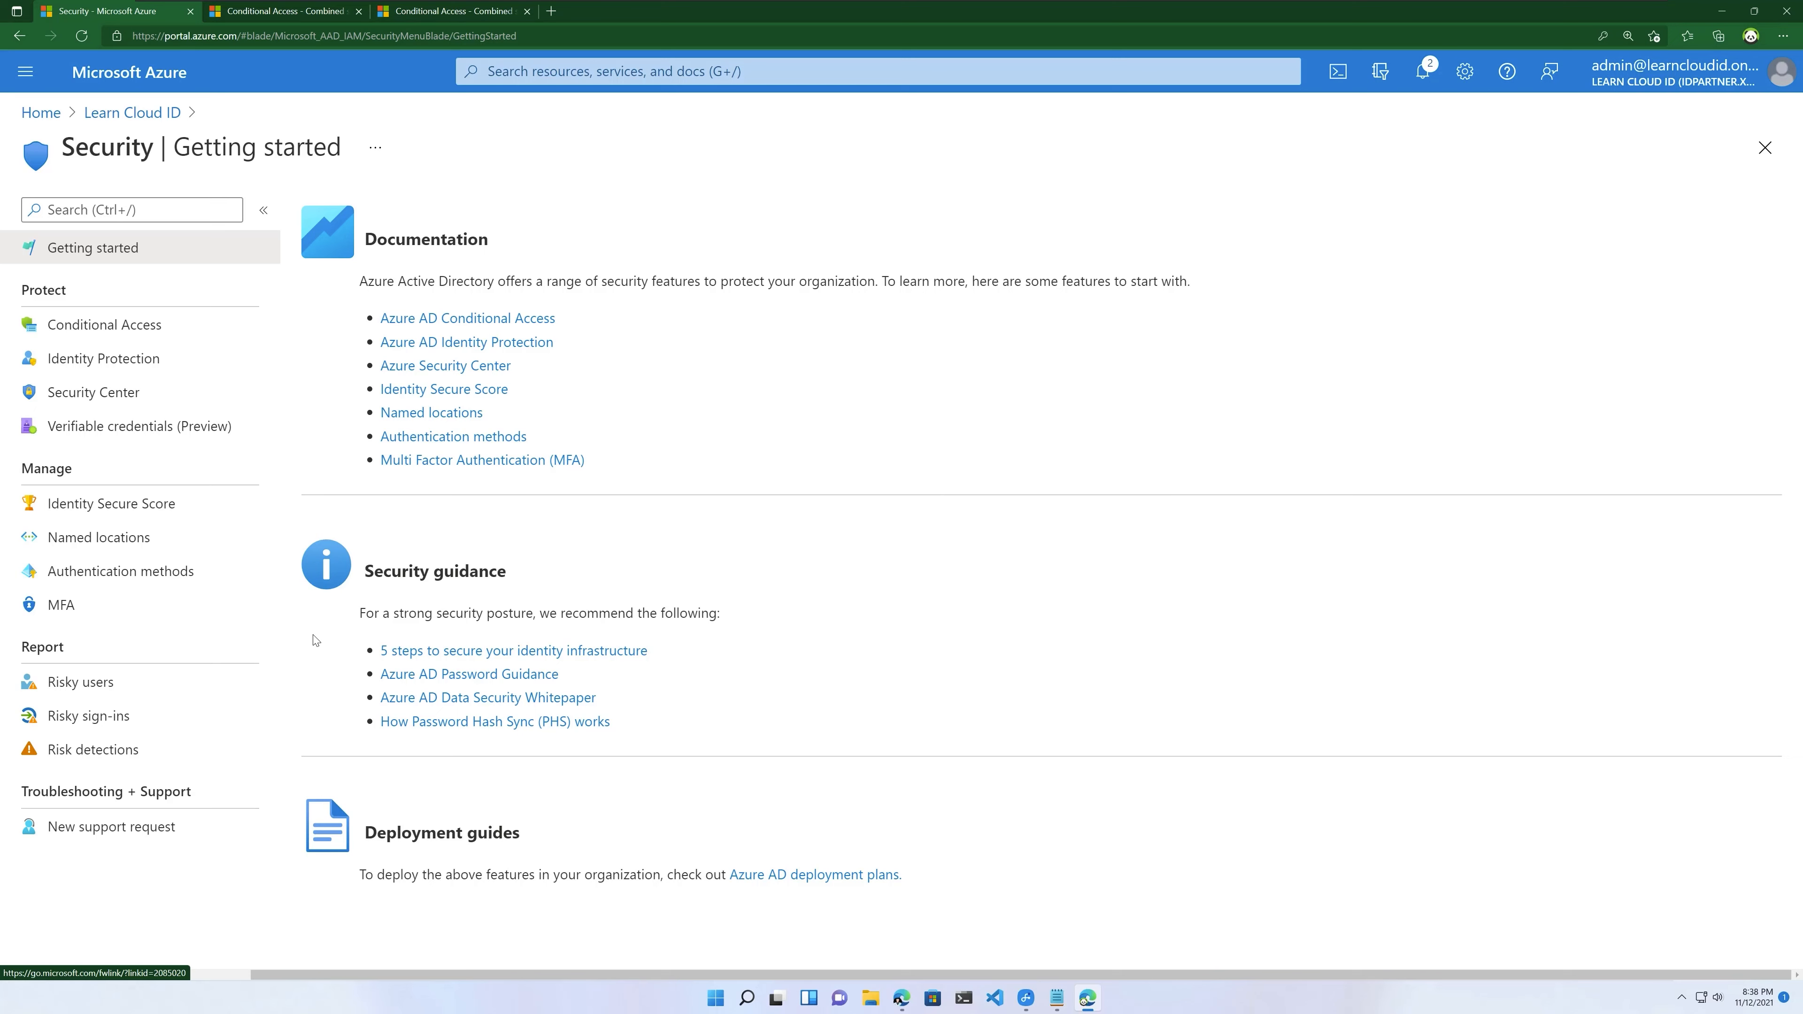
click(132, 112)
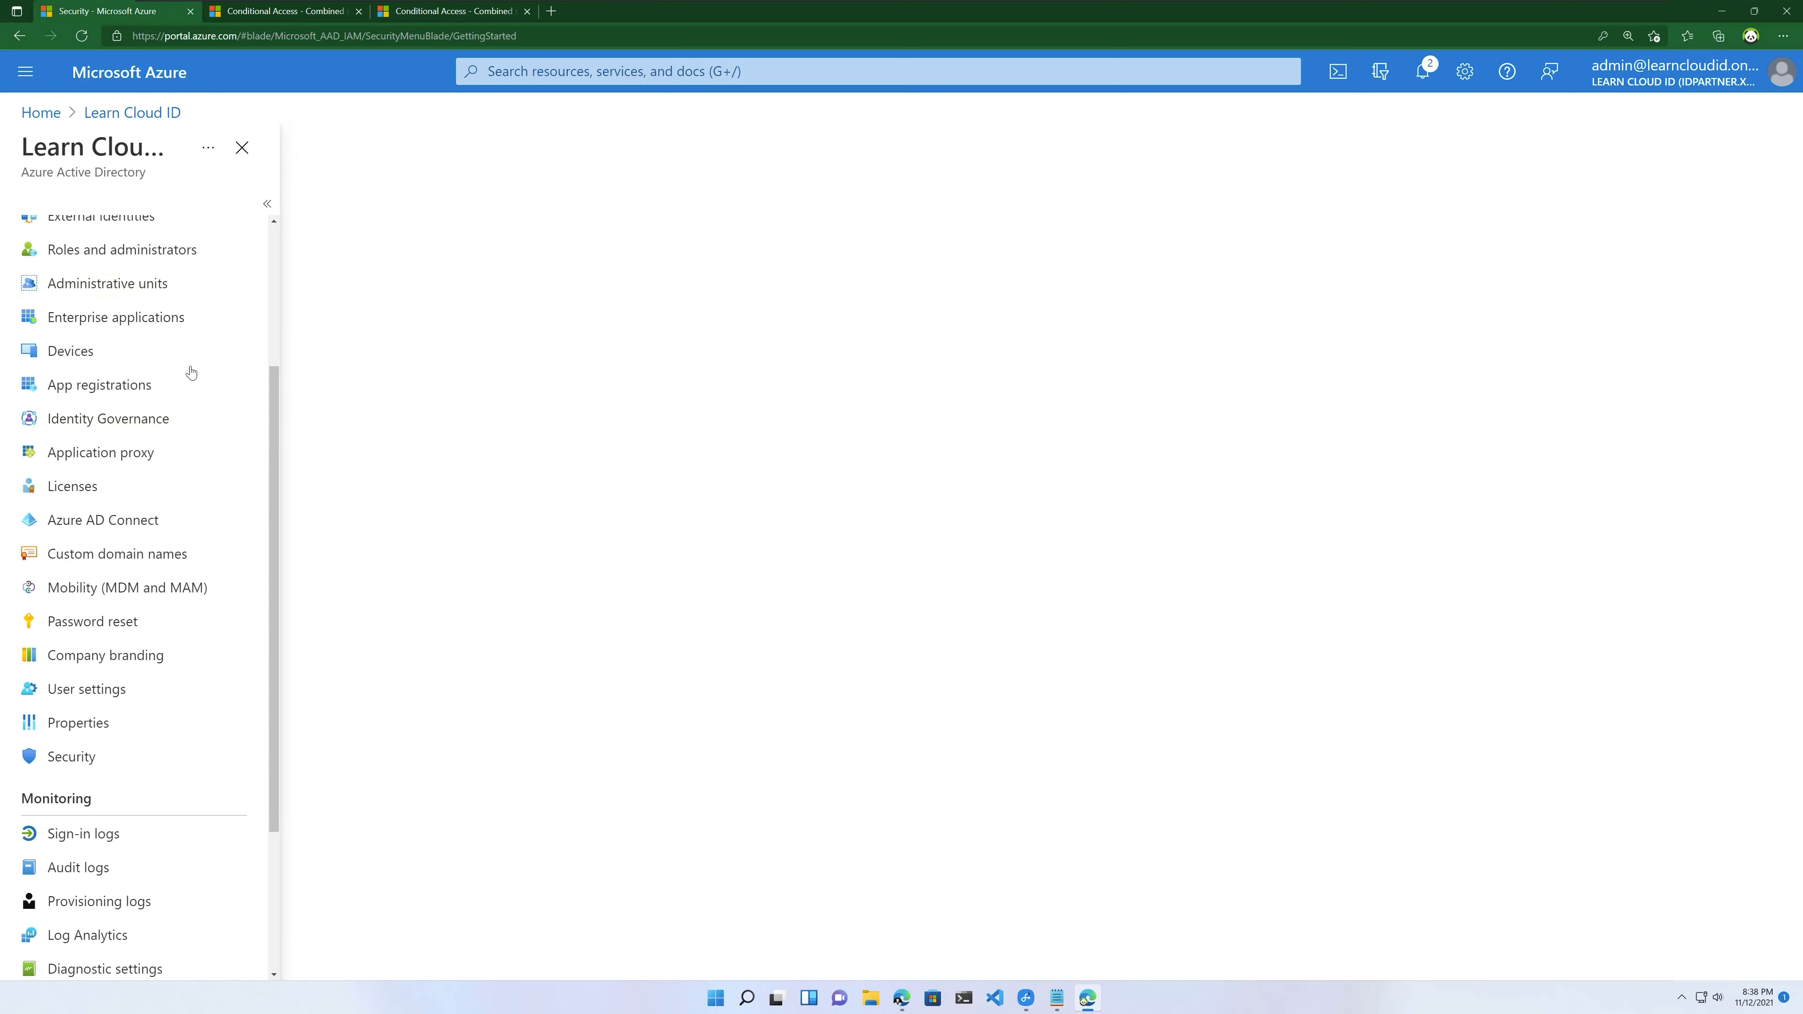
scroll(193, 542, up, 3)
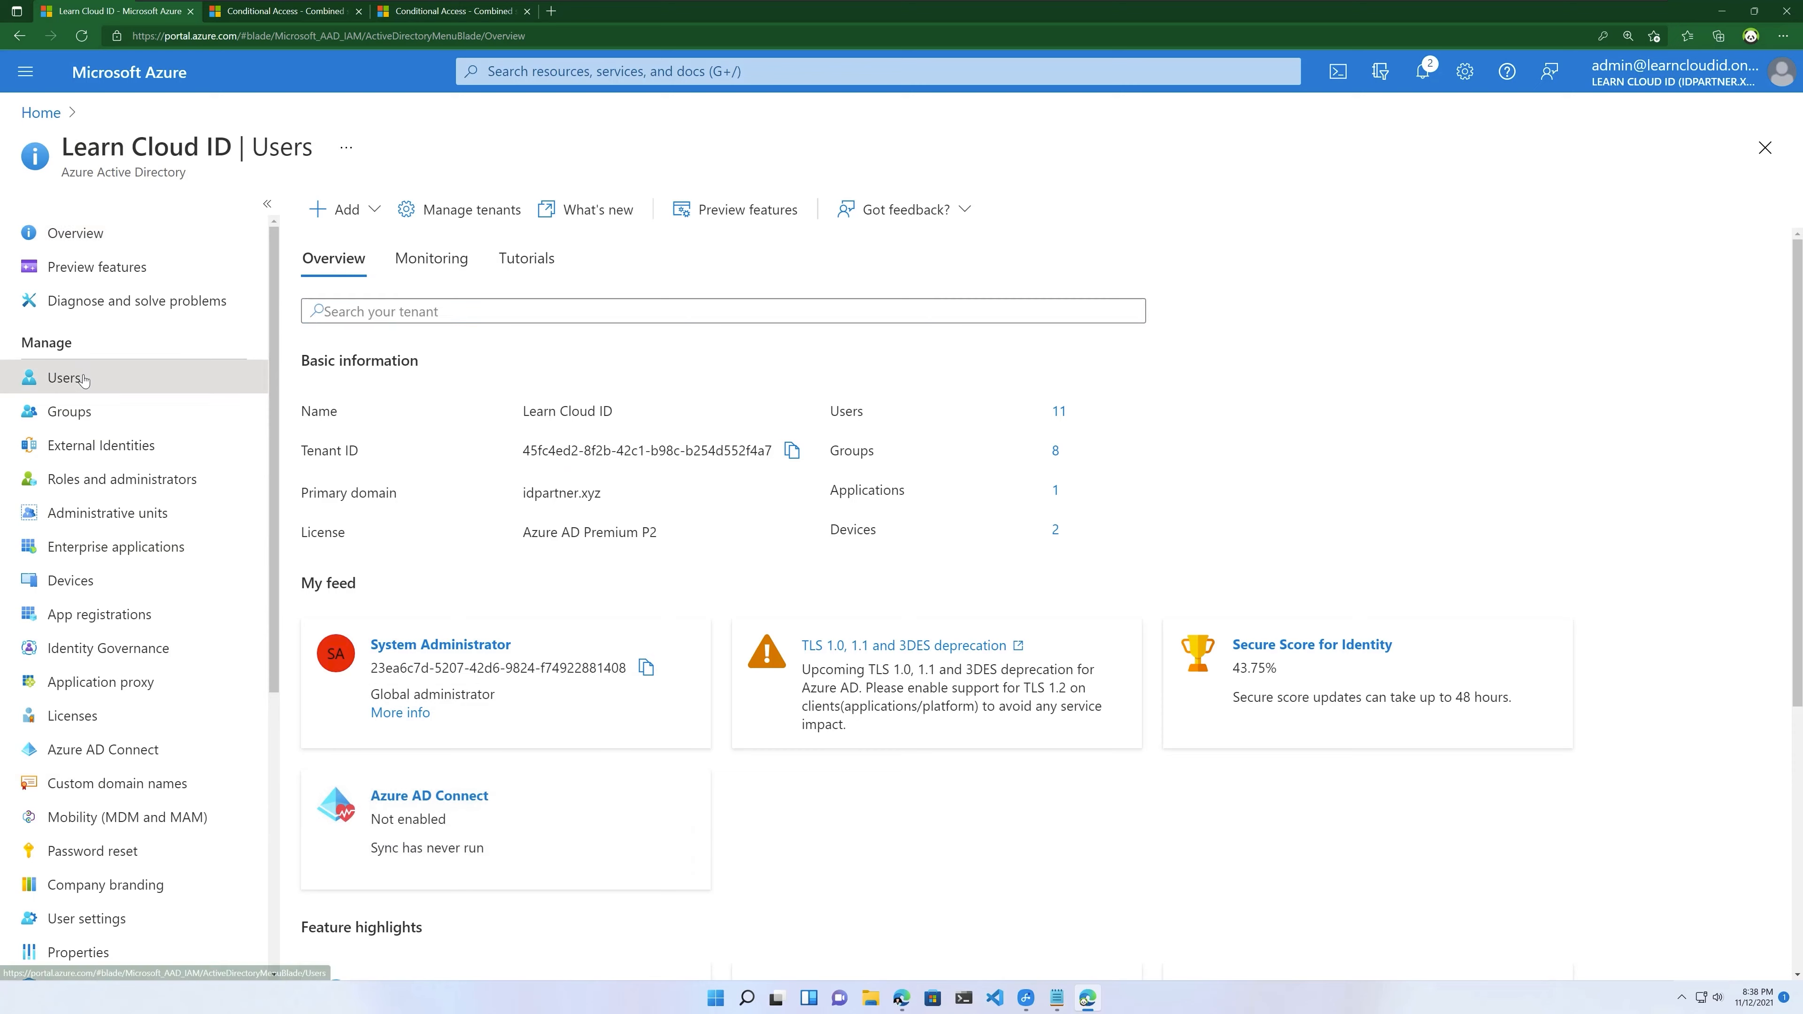
click(113, 377)
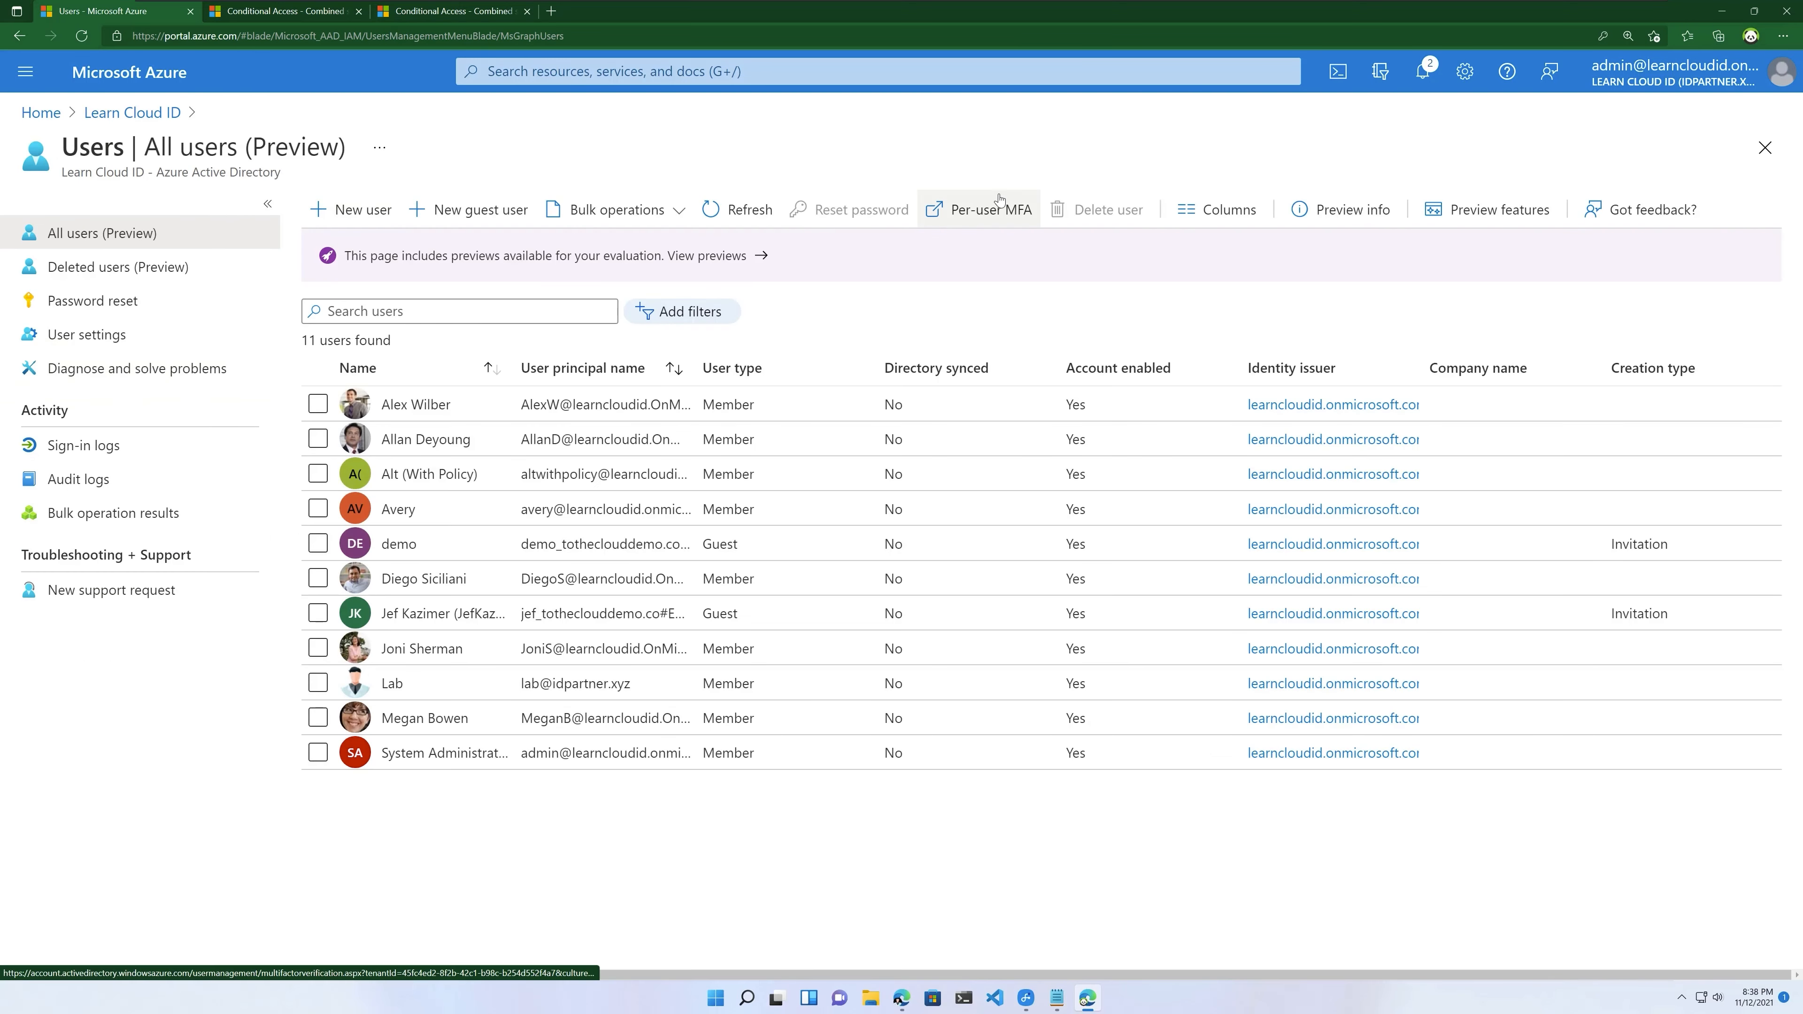
Step: Open the legacy per-user MFA page and its service settings
click(972, 221)
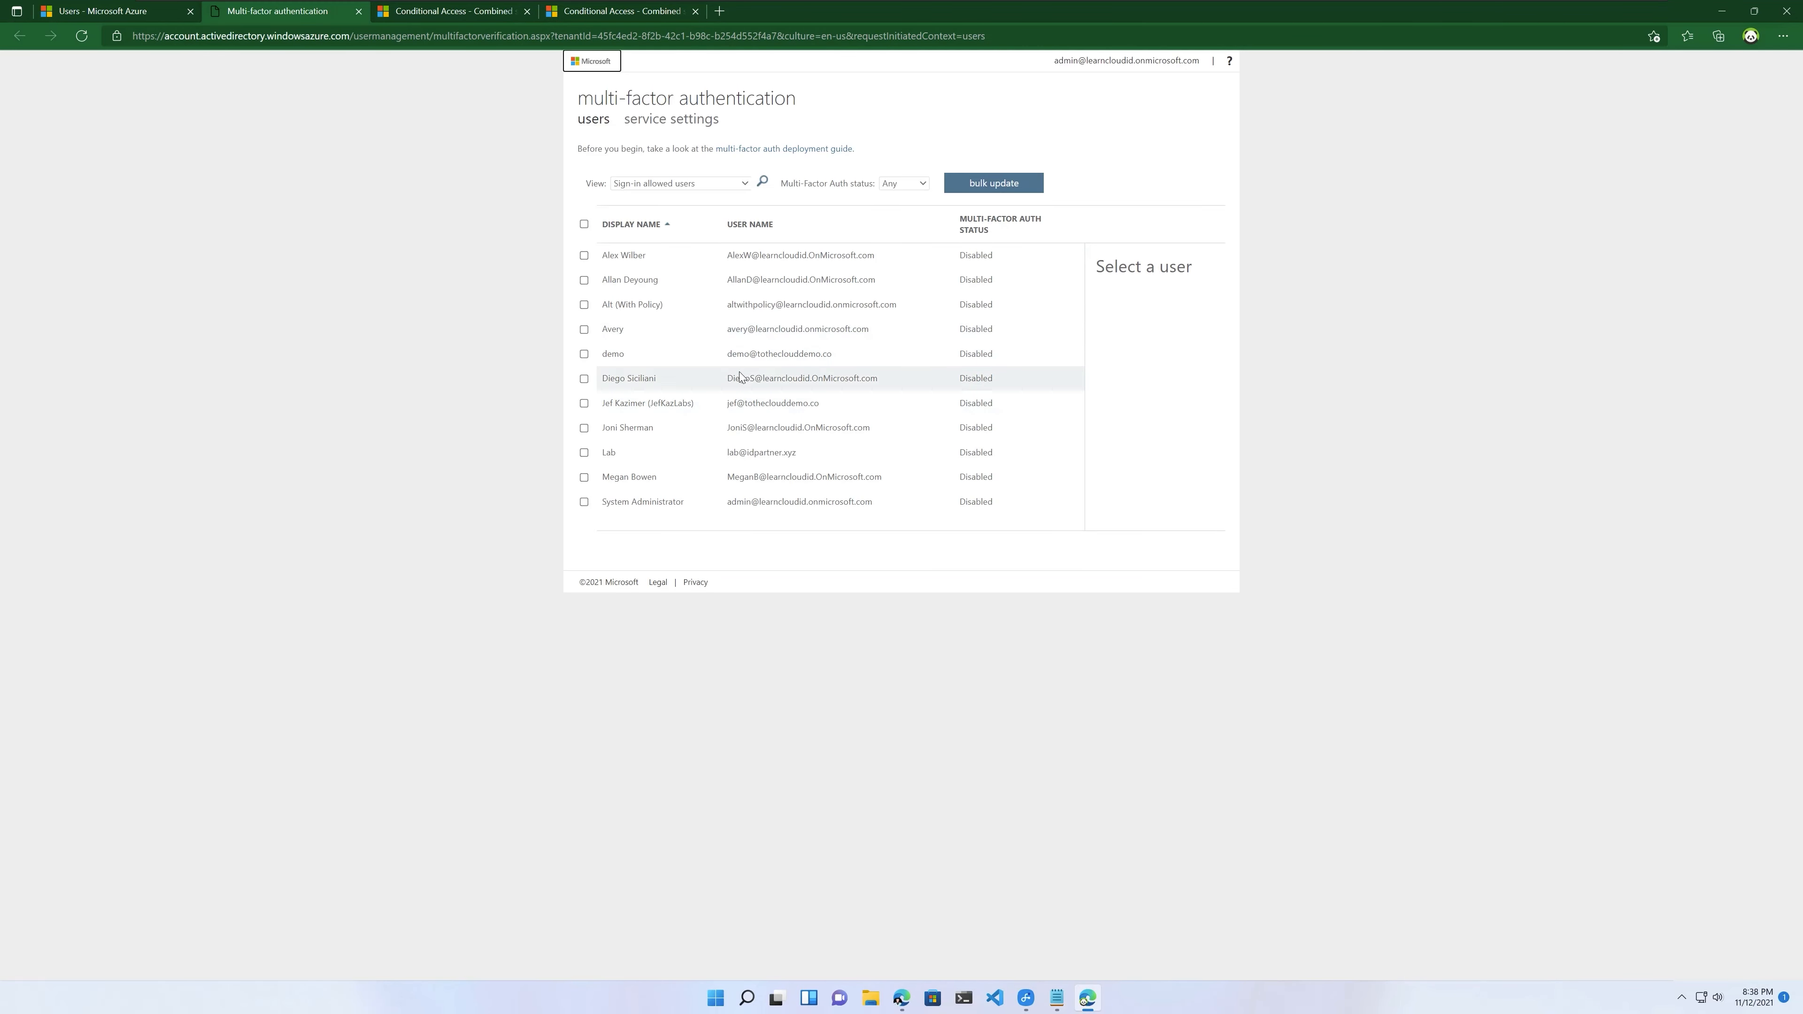
click(667, 122)
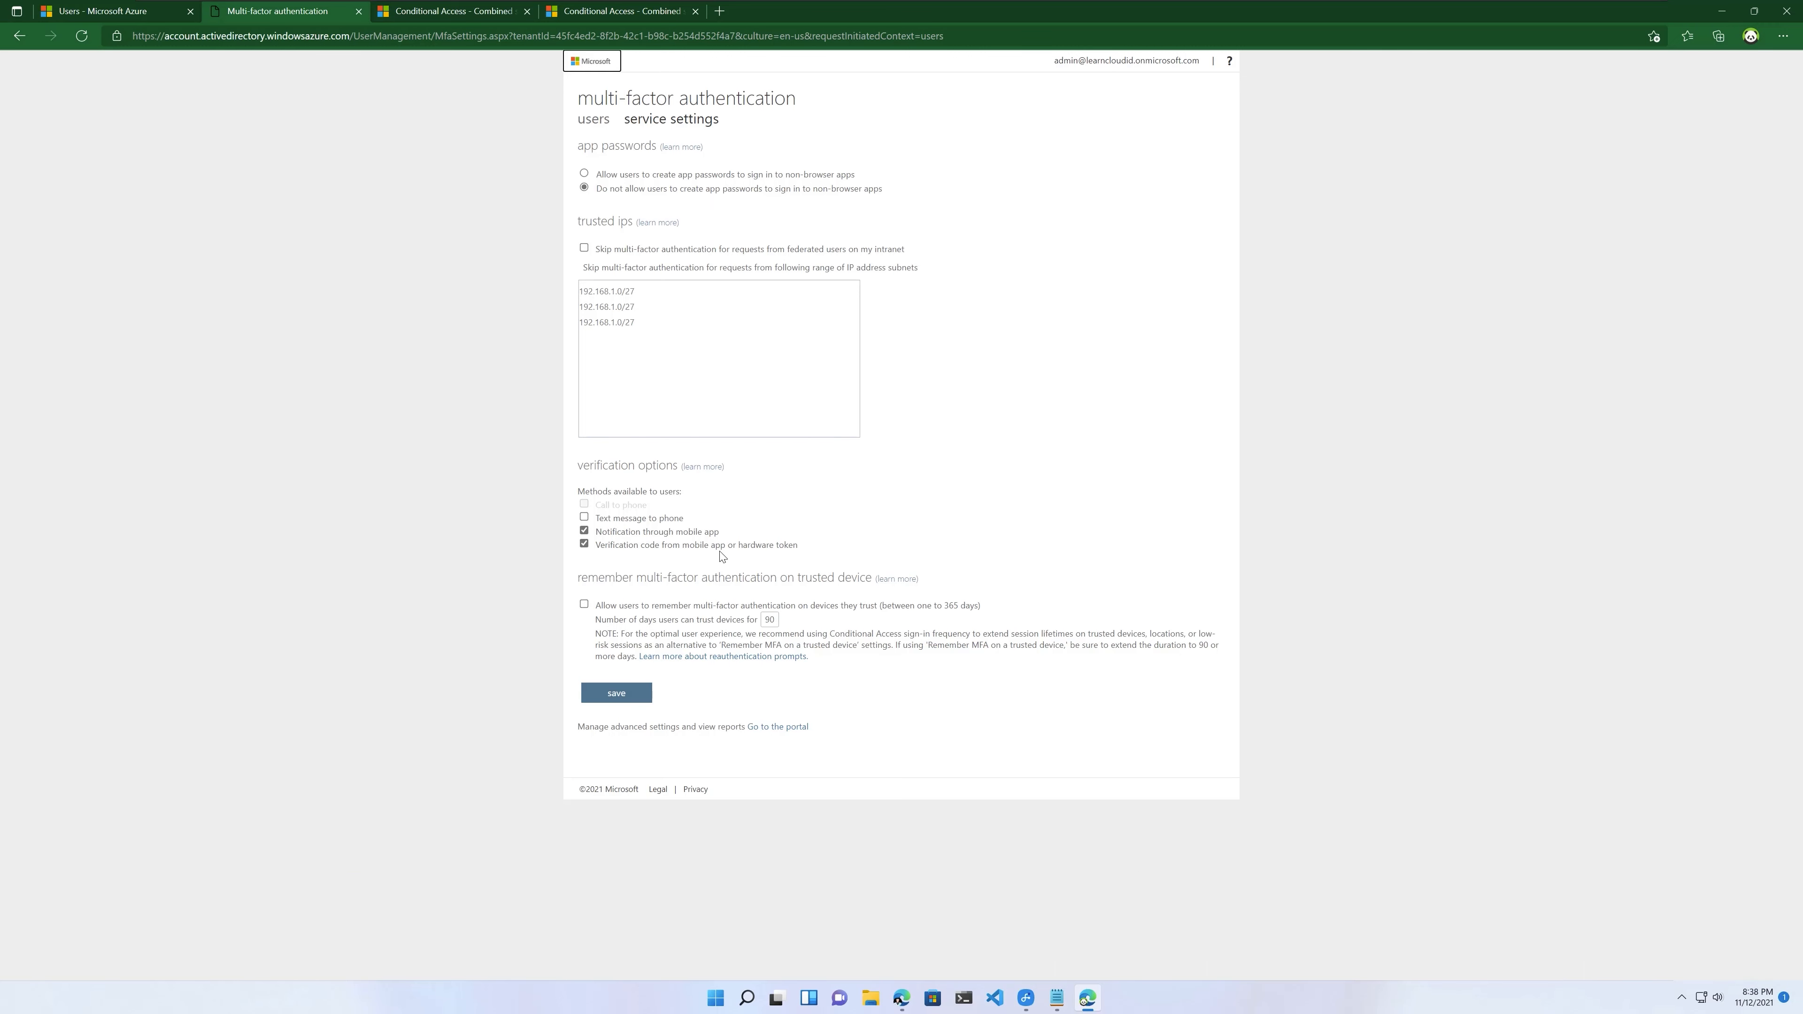
Step: Save the MFA verification options (app notification and verification code only), then return to the Users tab
click(627, 695)
click(618, 694)
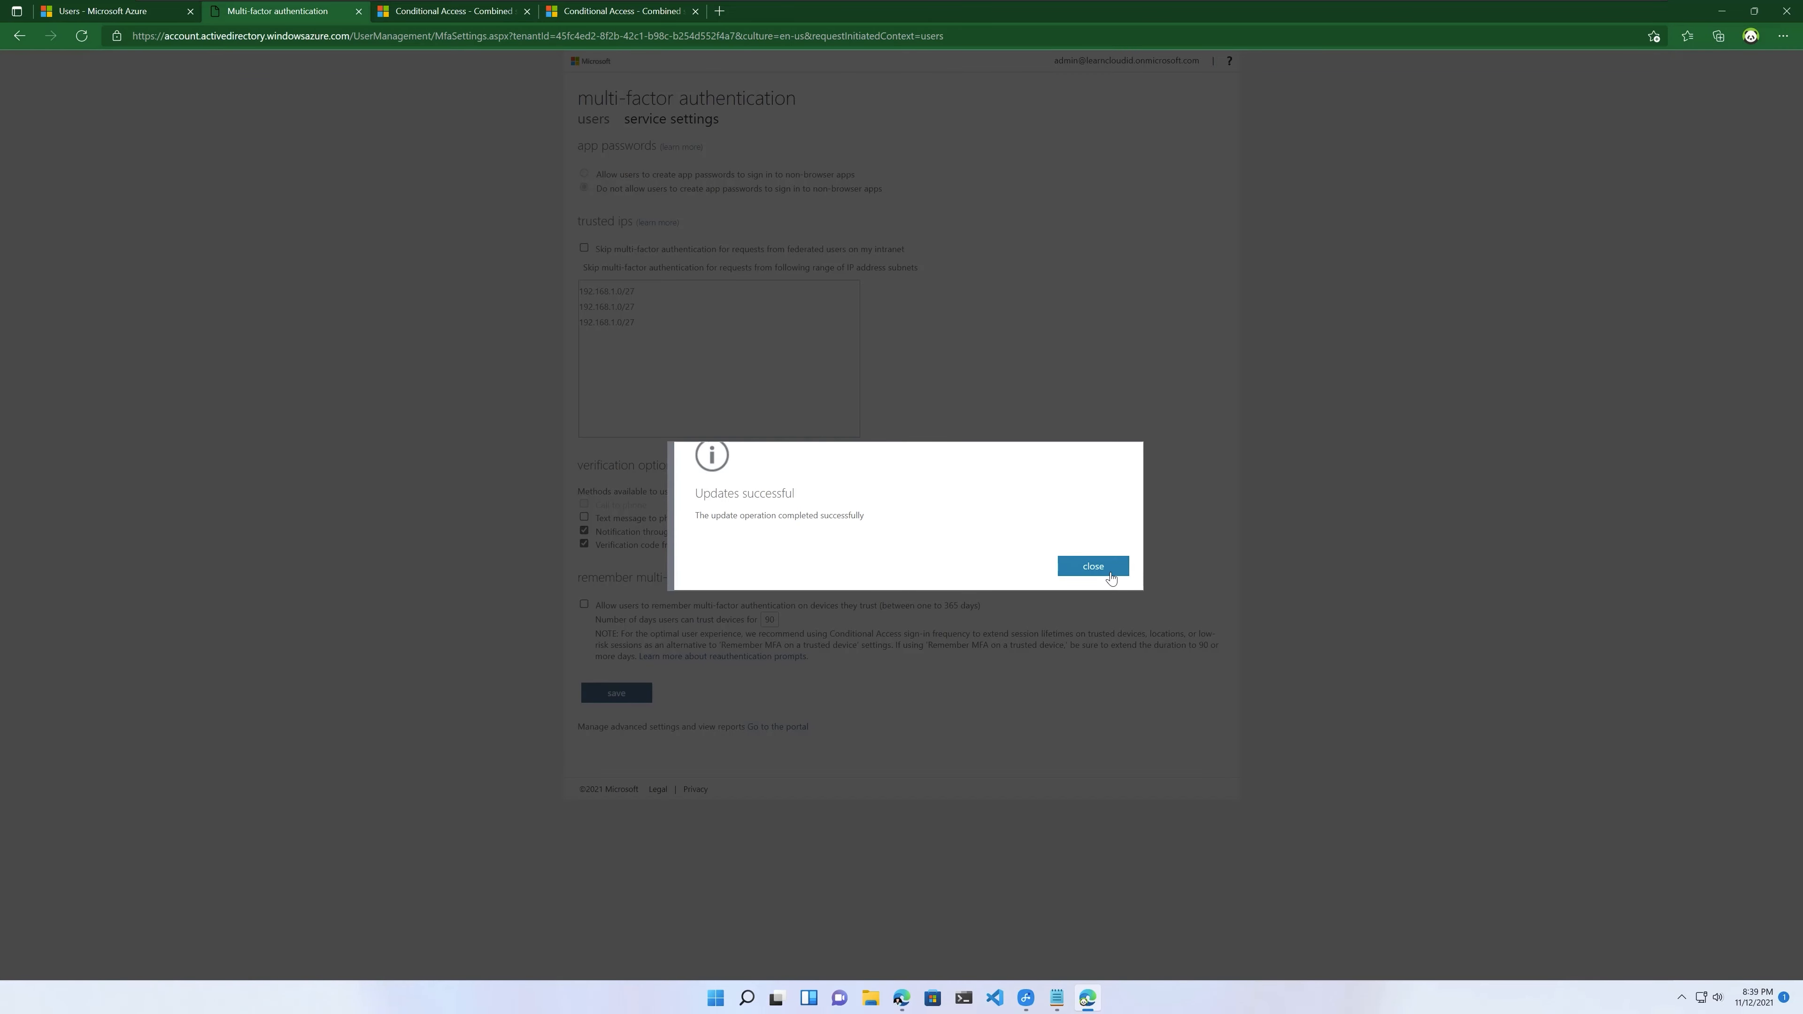
click(1109, 572)
click(147, 16)
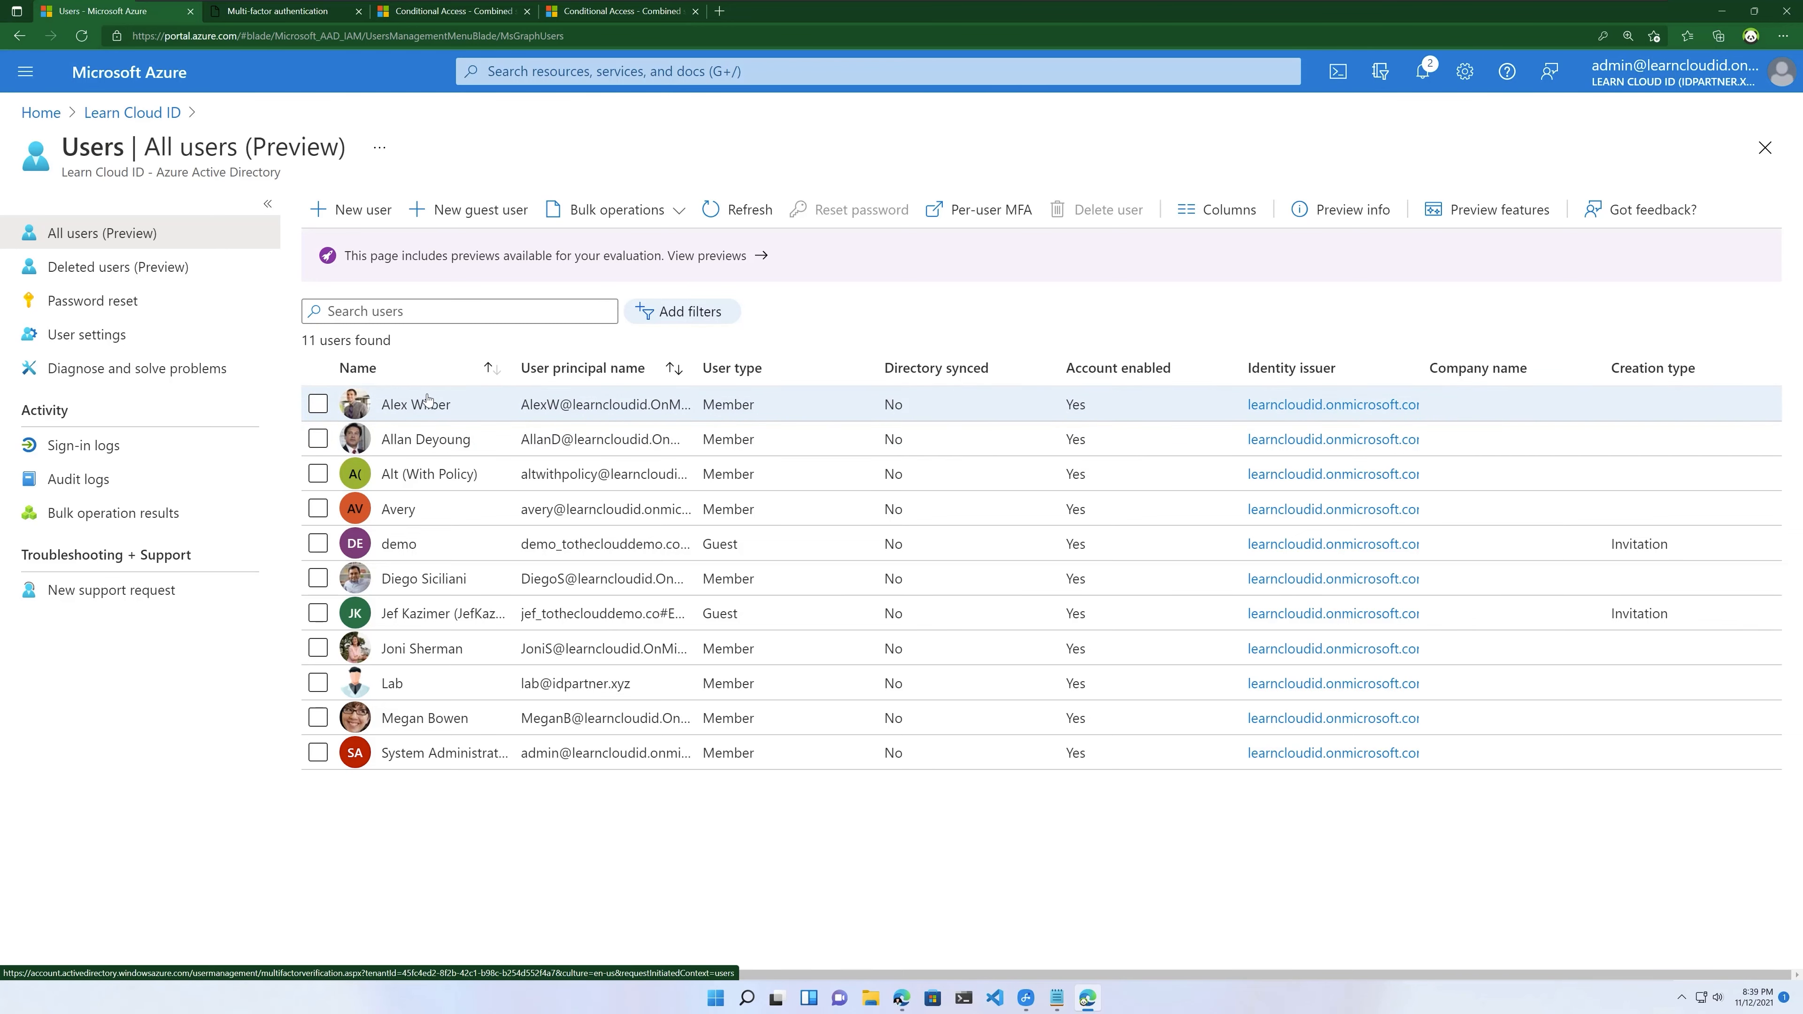
Step: Start a new user and fill in its user name, display name, first name and last name
click(376, 222)
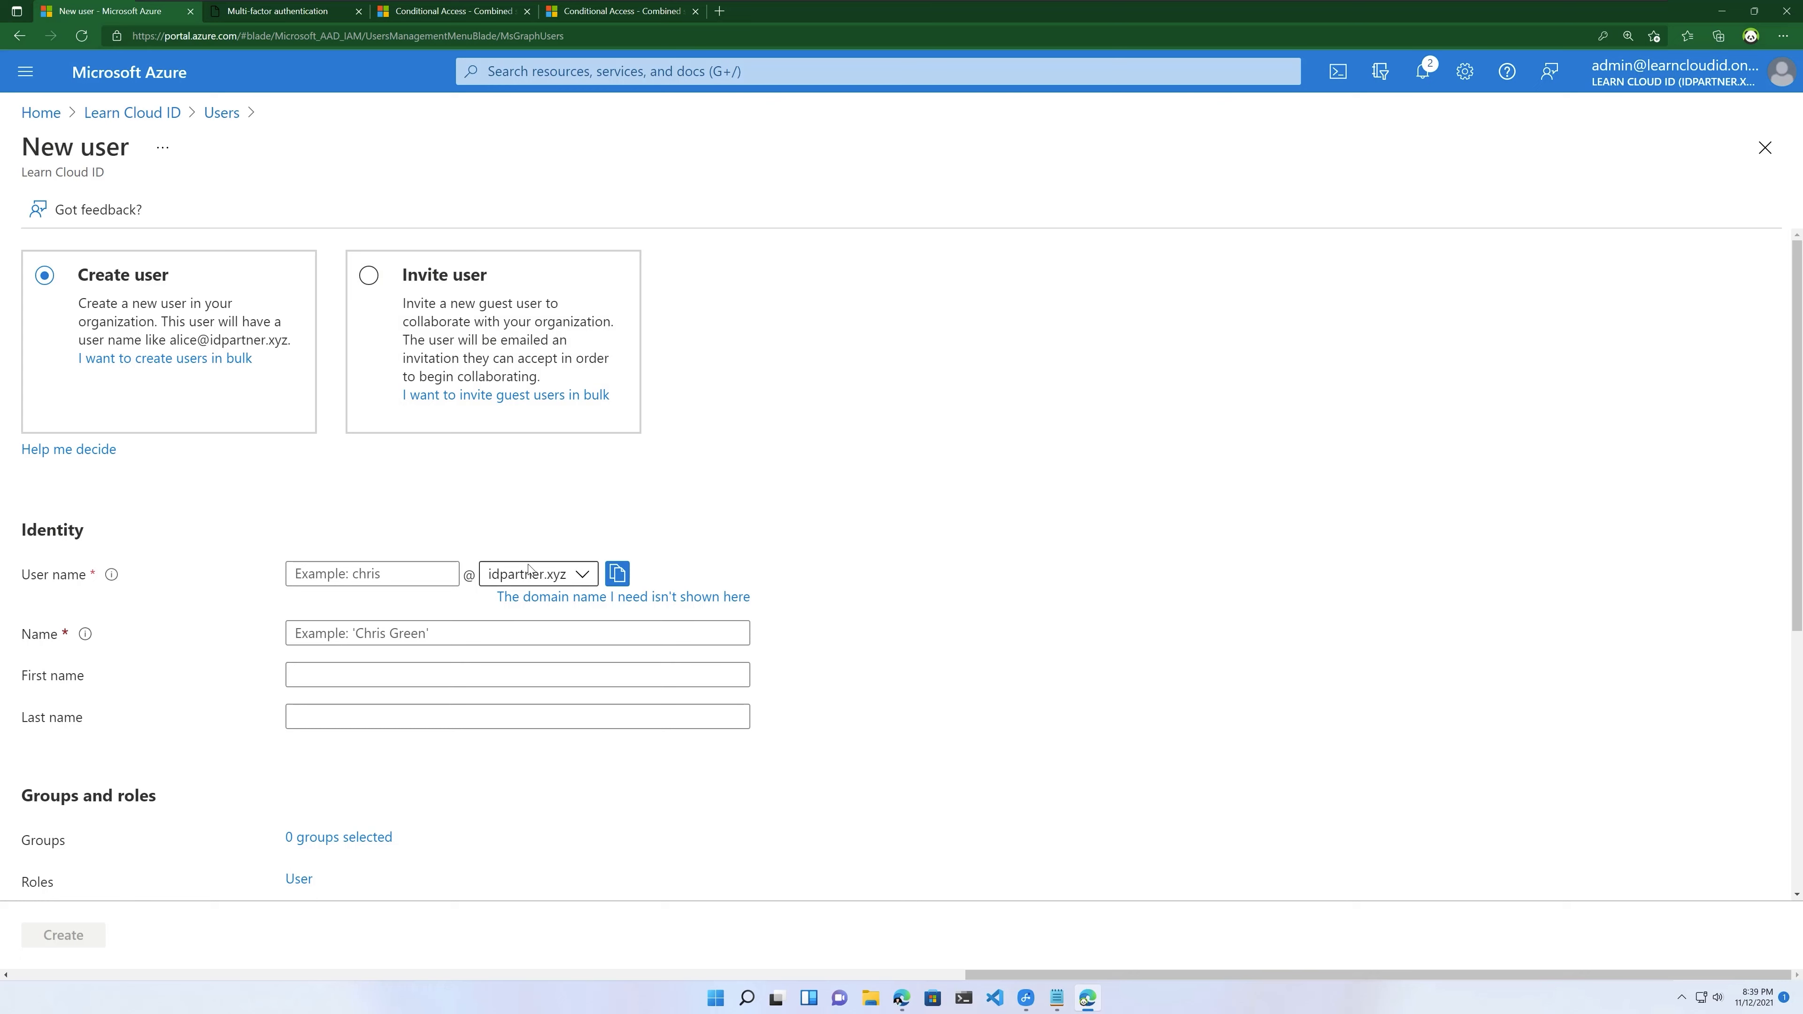
click(412, 579)
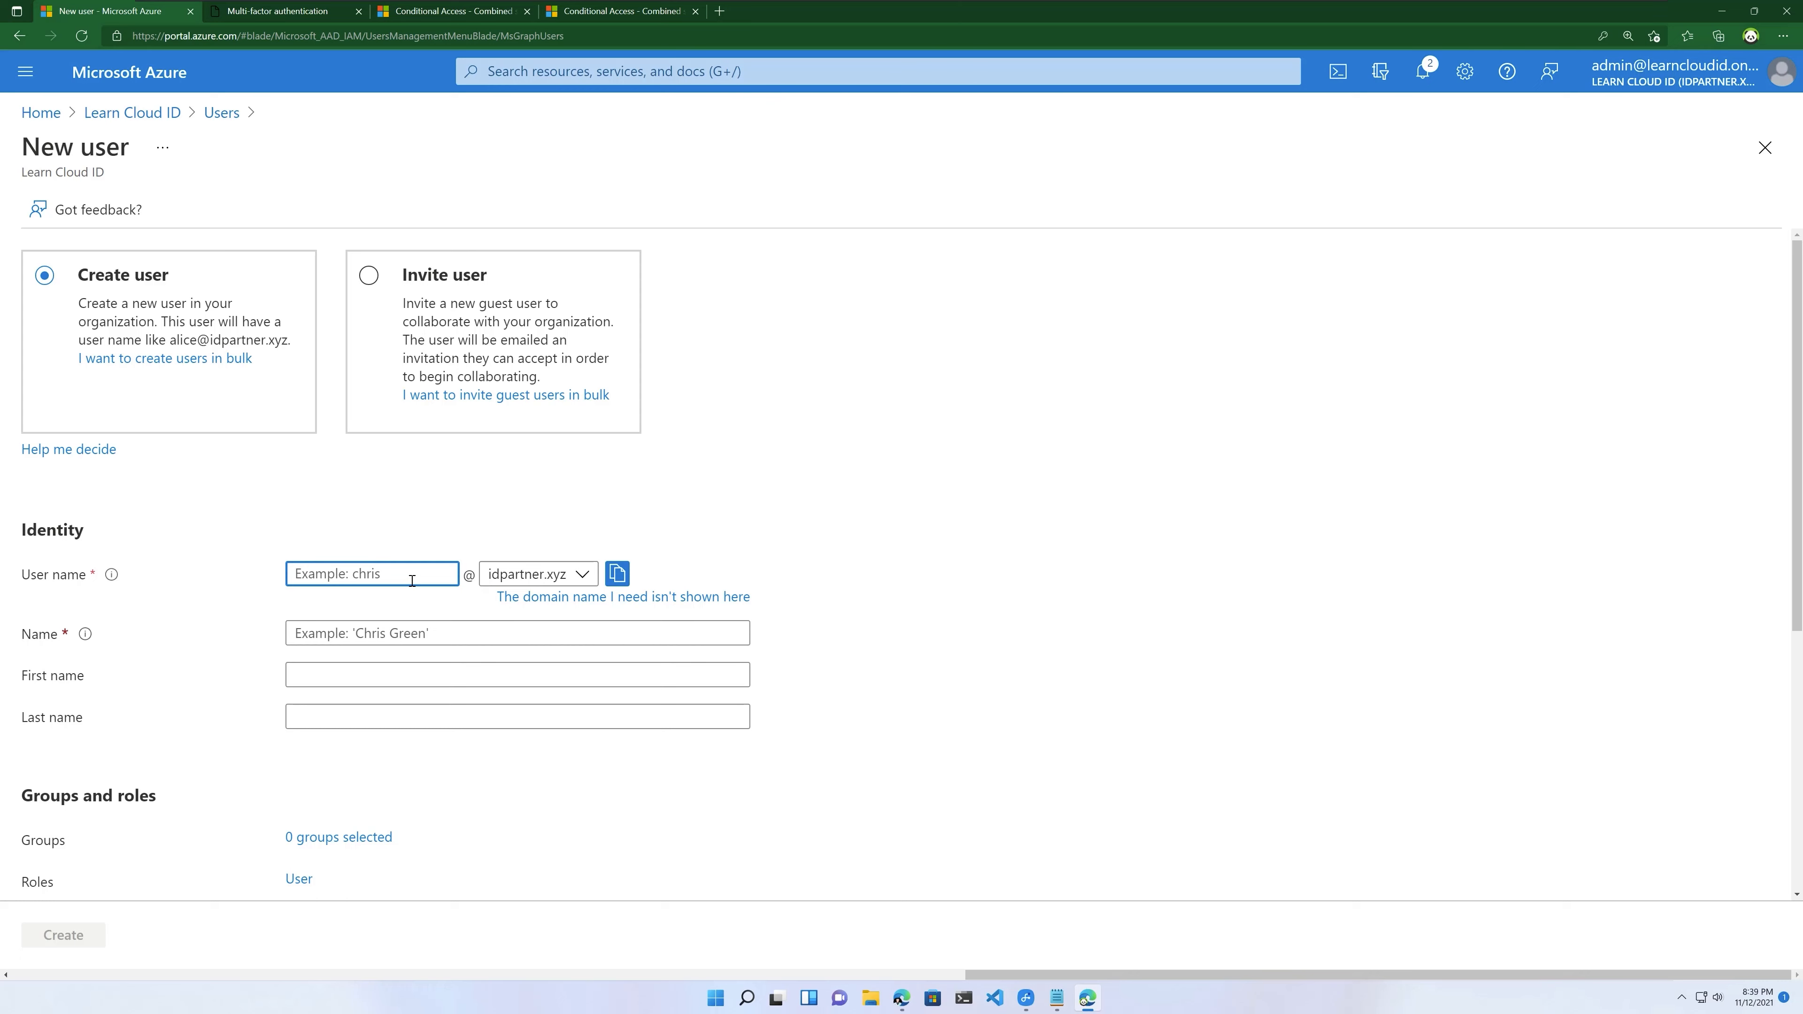
key(Tab)
key(Tab)
key(Tab)
key(Tab)
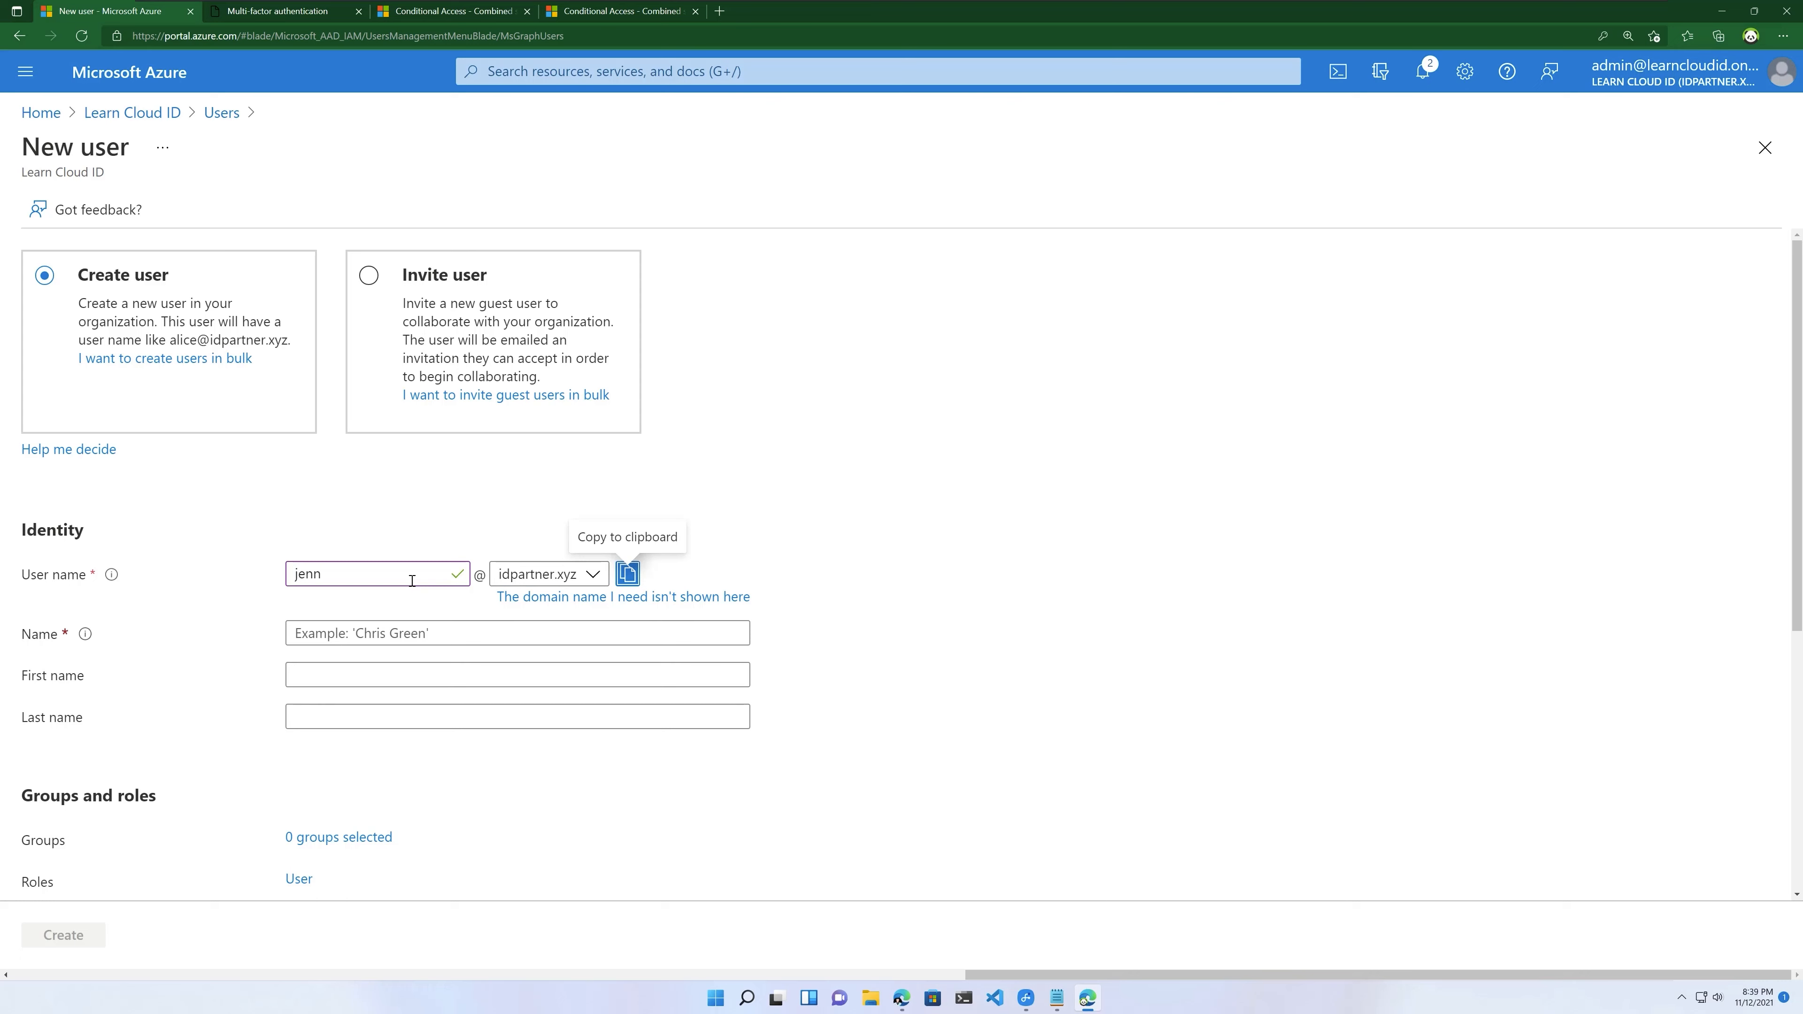
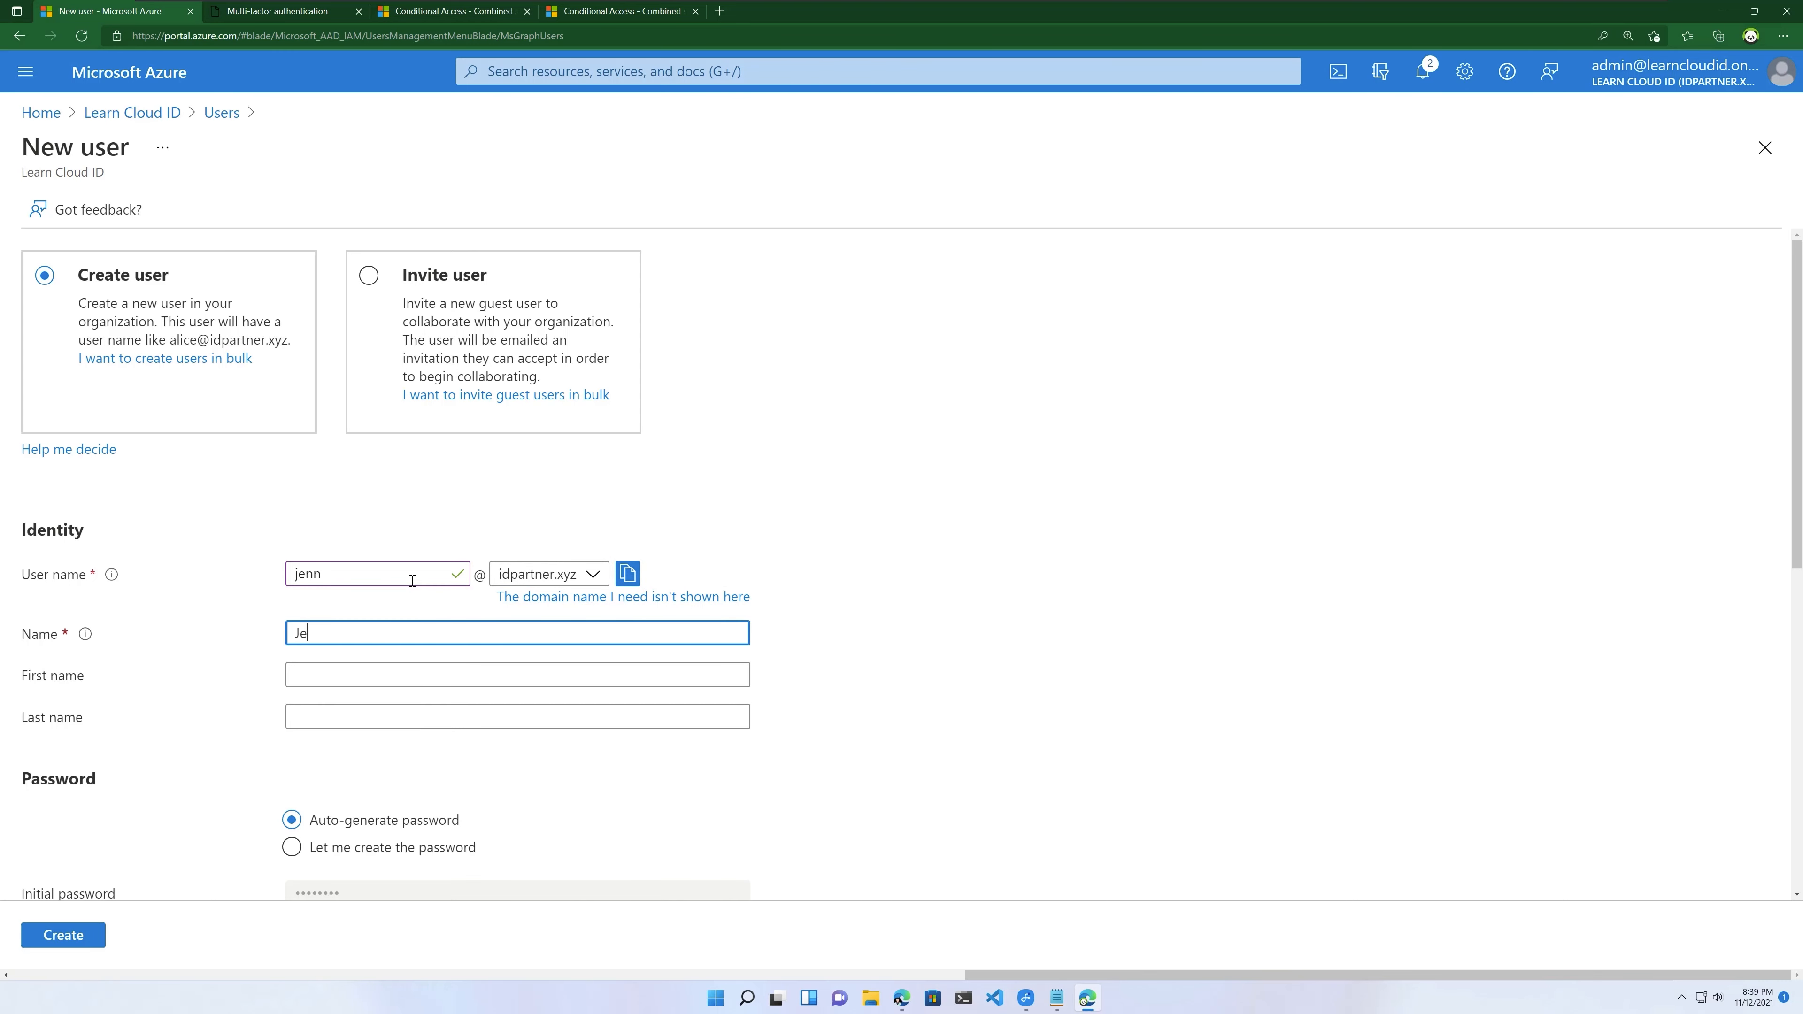
click(326, 673)
text(Jenn)
click(313, 720)
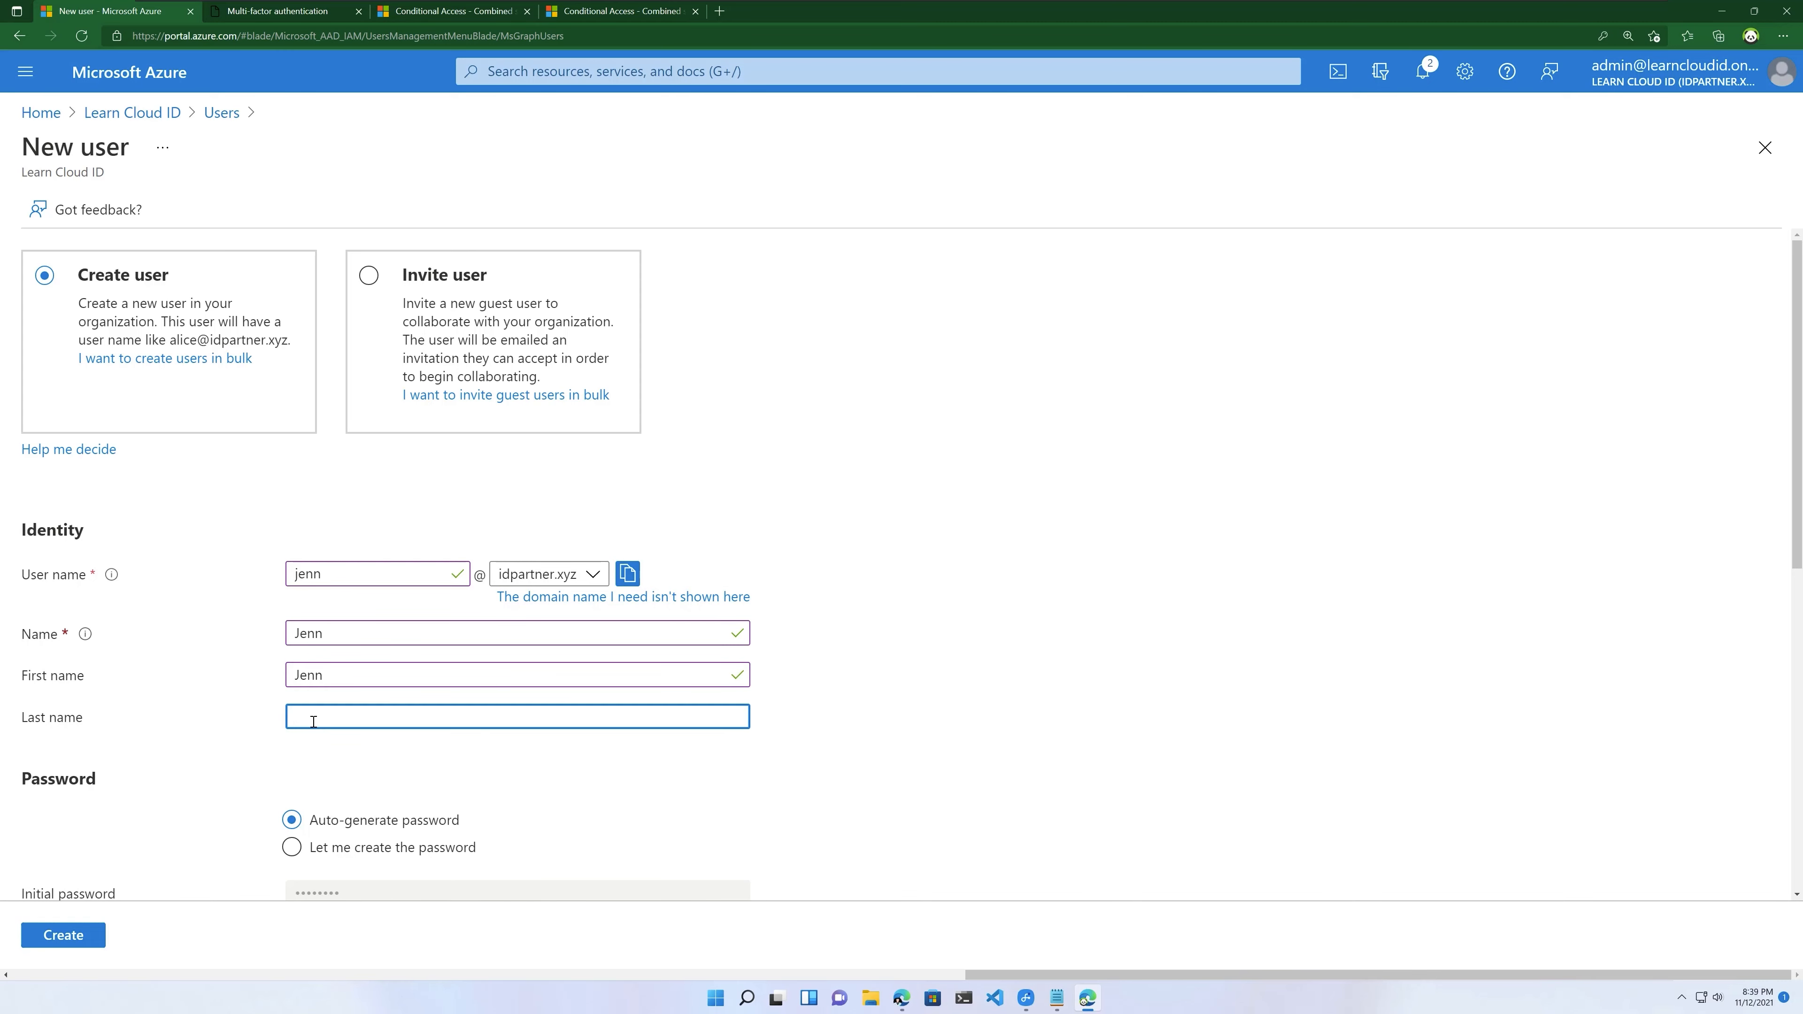
text(A)
Step: Keep the auto-generated password and create the idpartner.xyz member user
scroll(470, 705, down, 3)
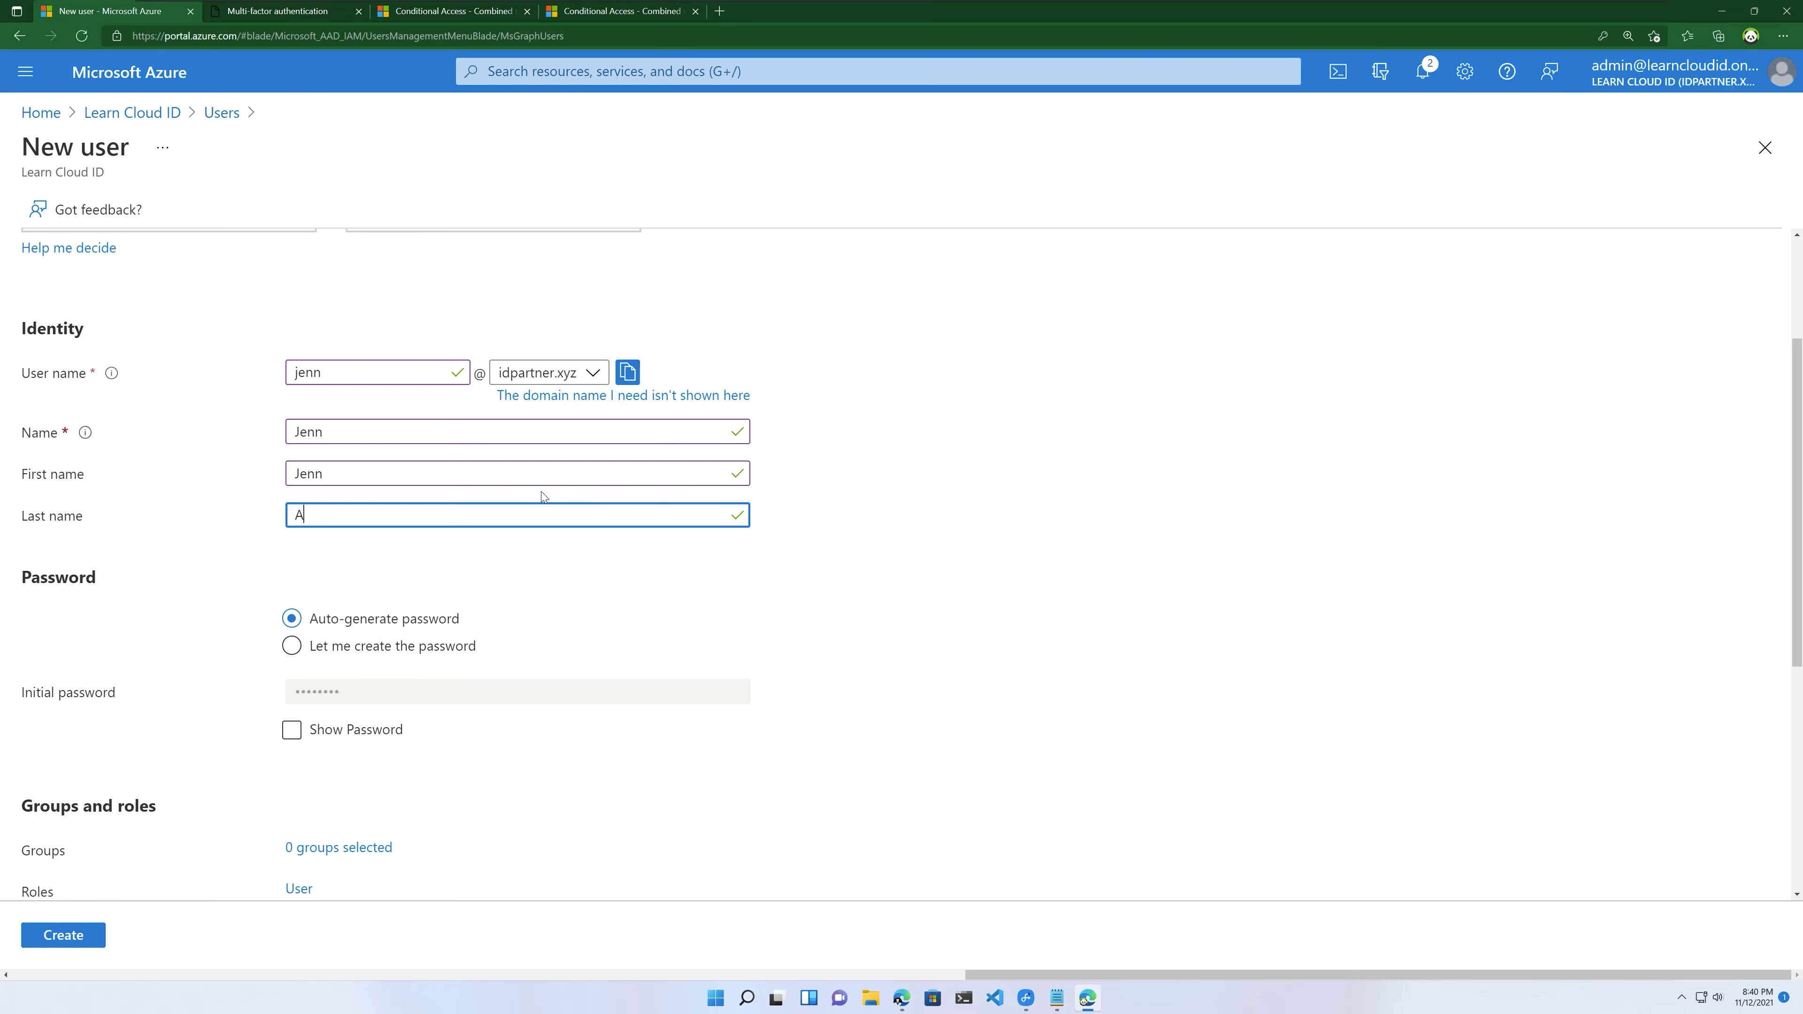
scroll(537, 662, down, 2)
scroll(537, 662, down, 4)
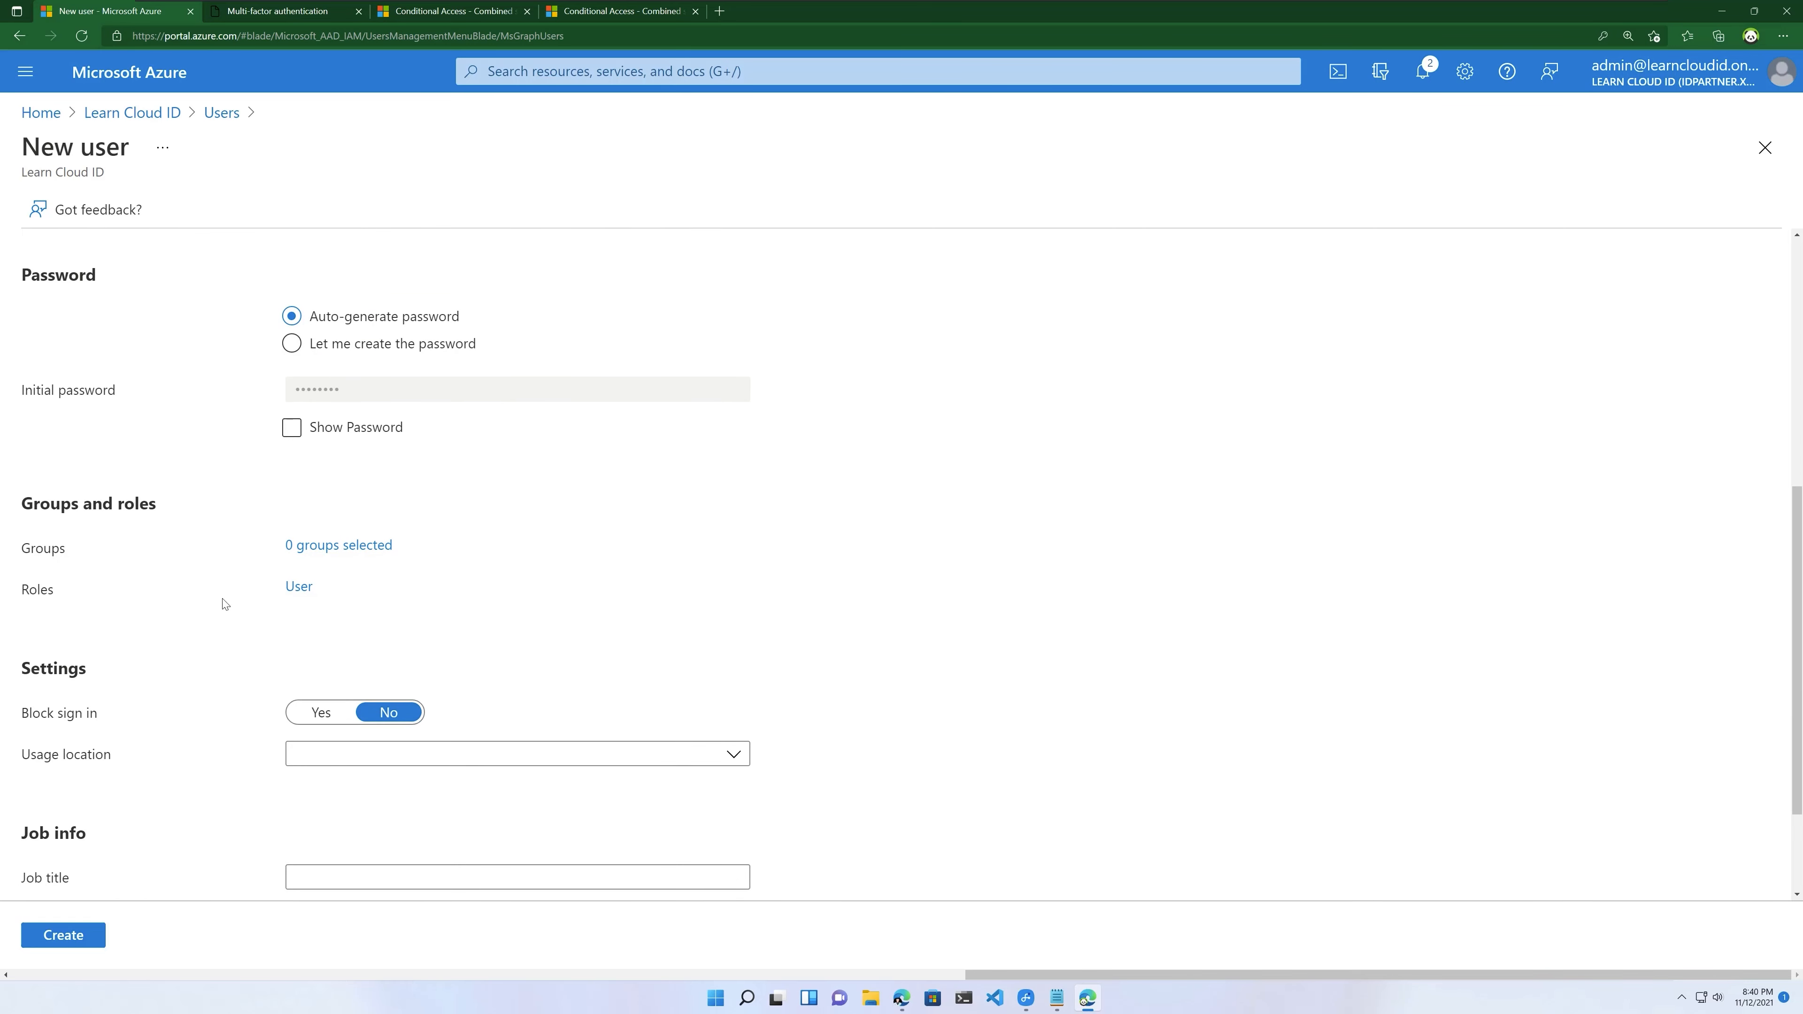
scroll(149, 781, down, 3)
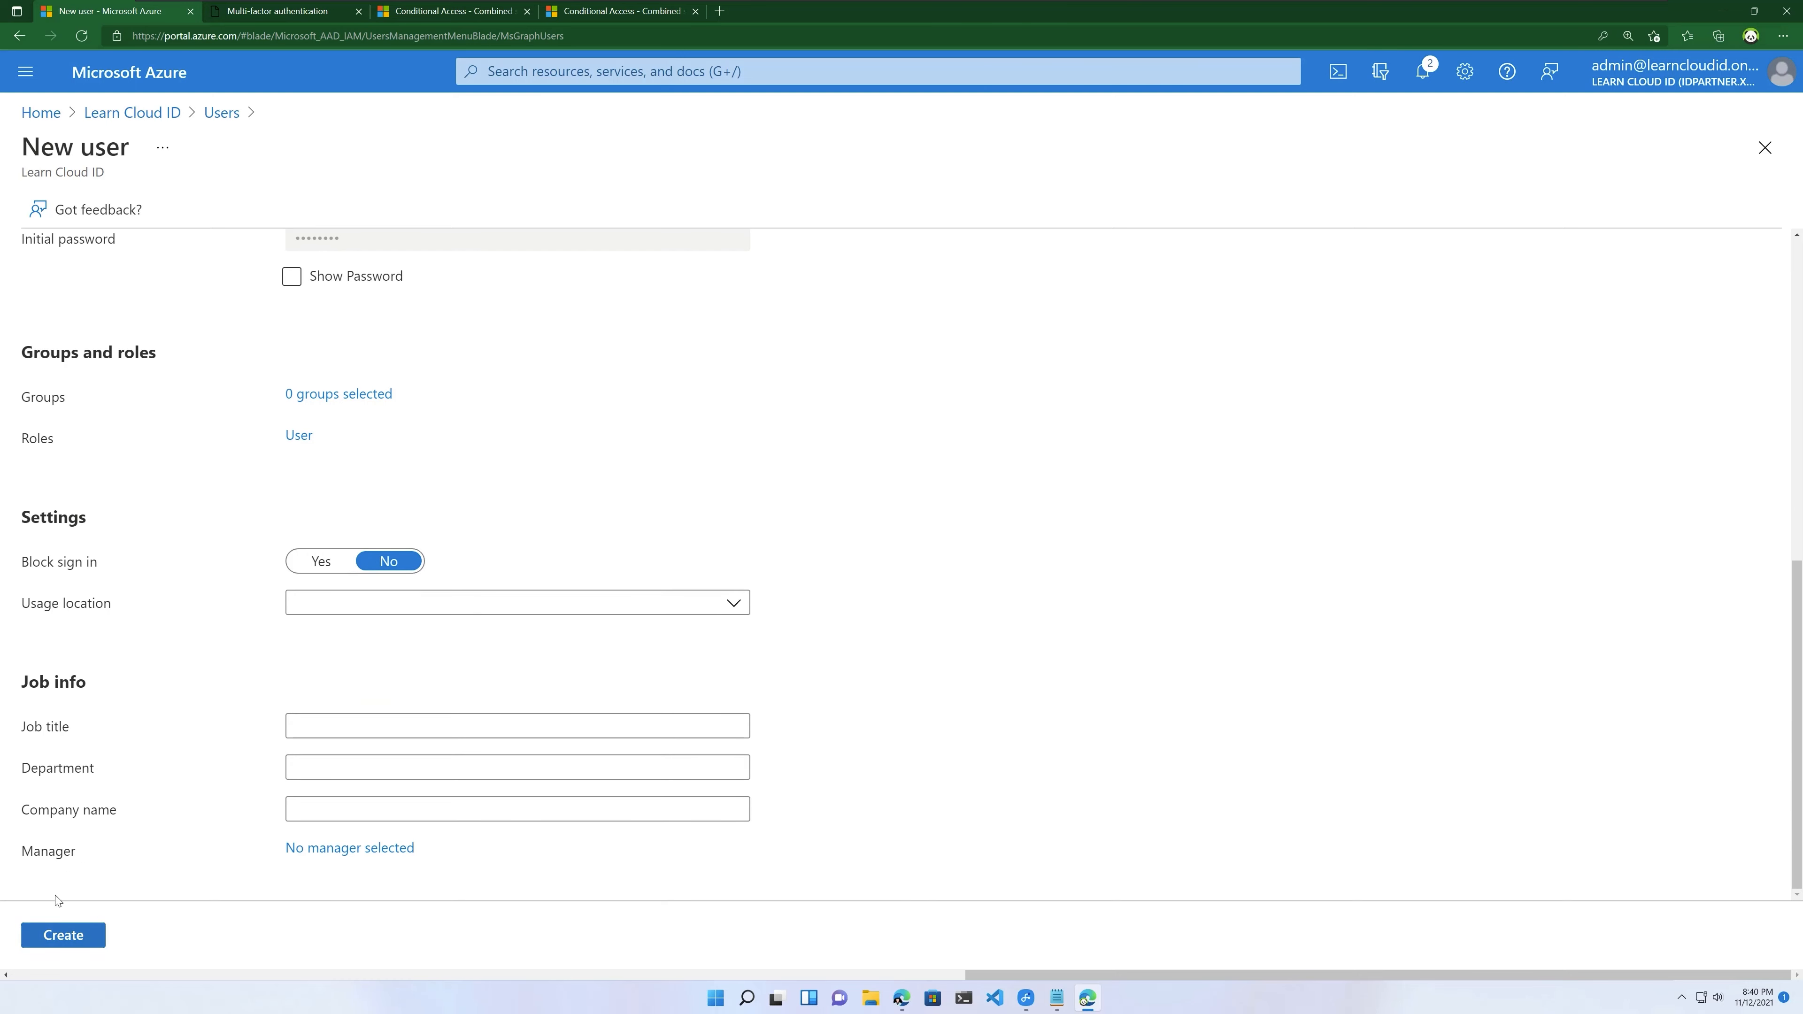
click(86, 937)
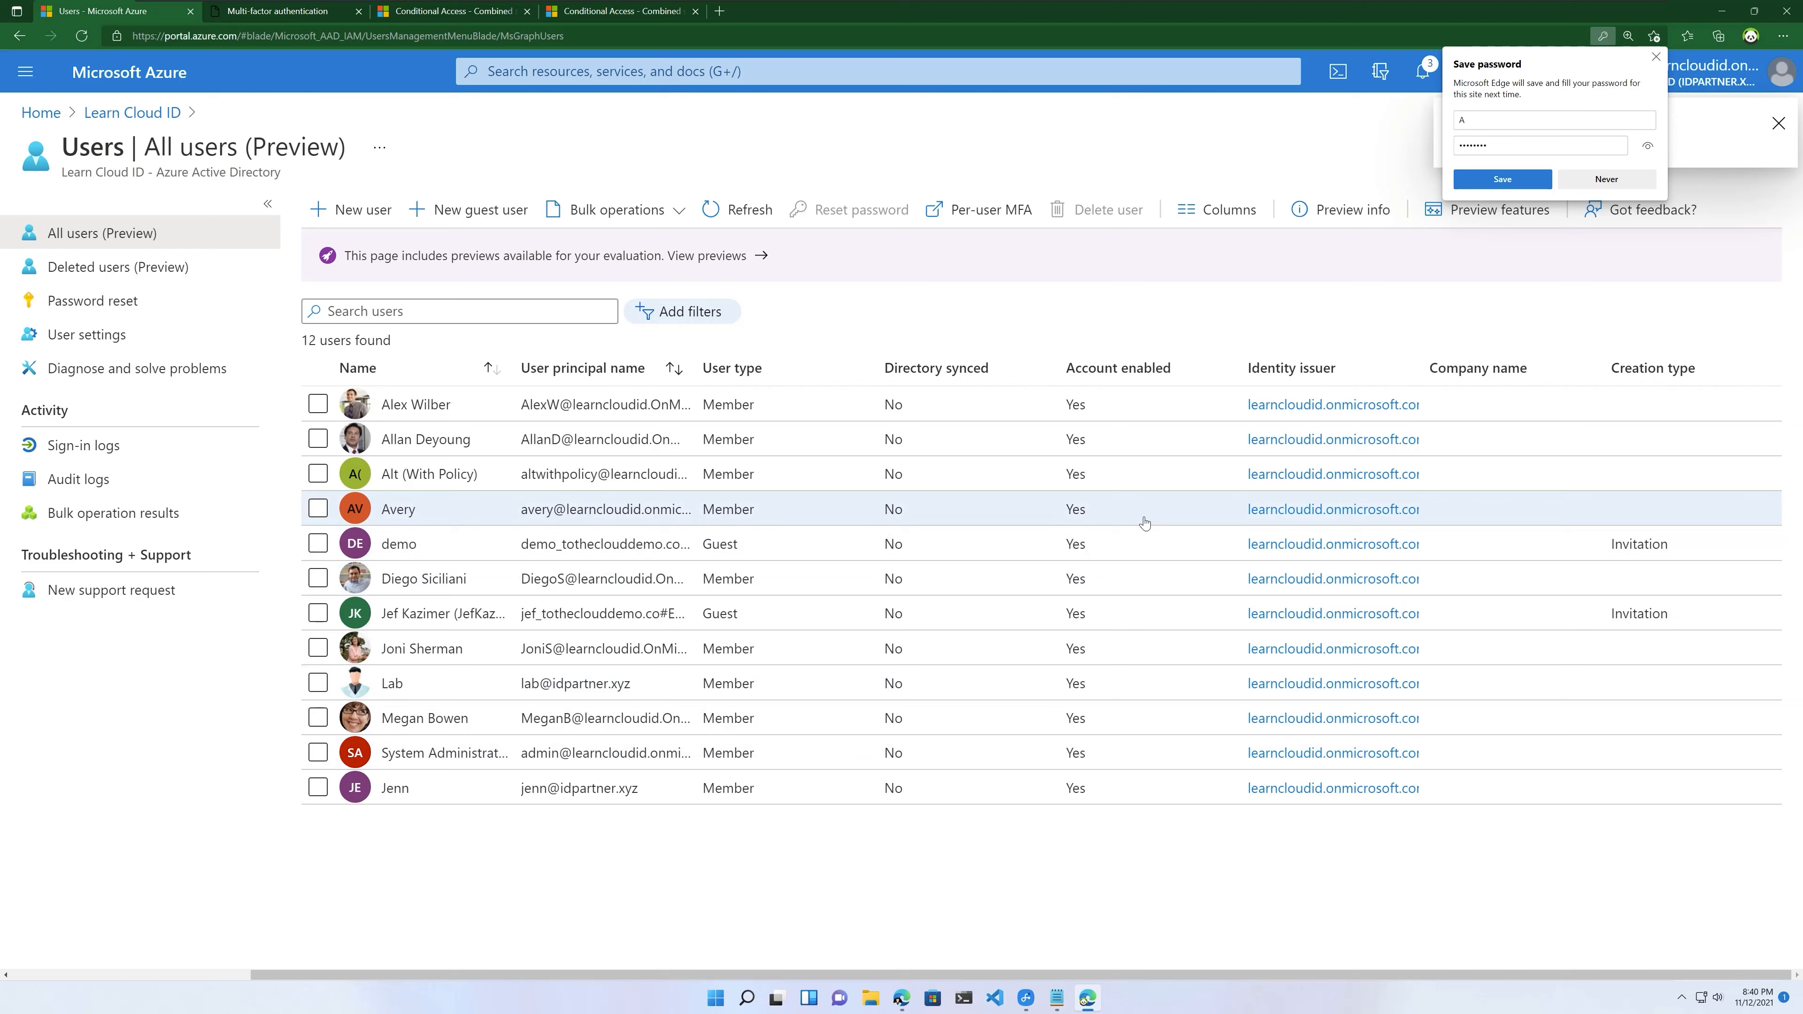
Step: Decline the browser's password-save offer and open the newly created user
click(1656, 57)
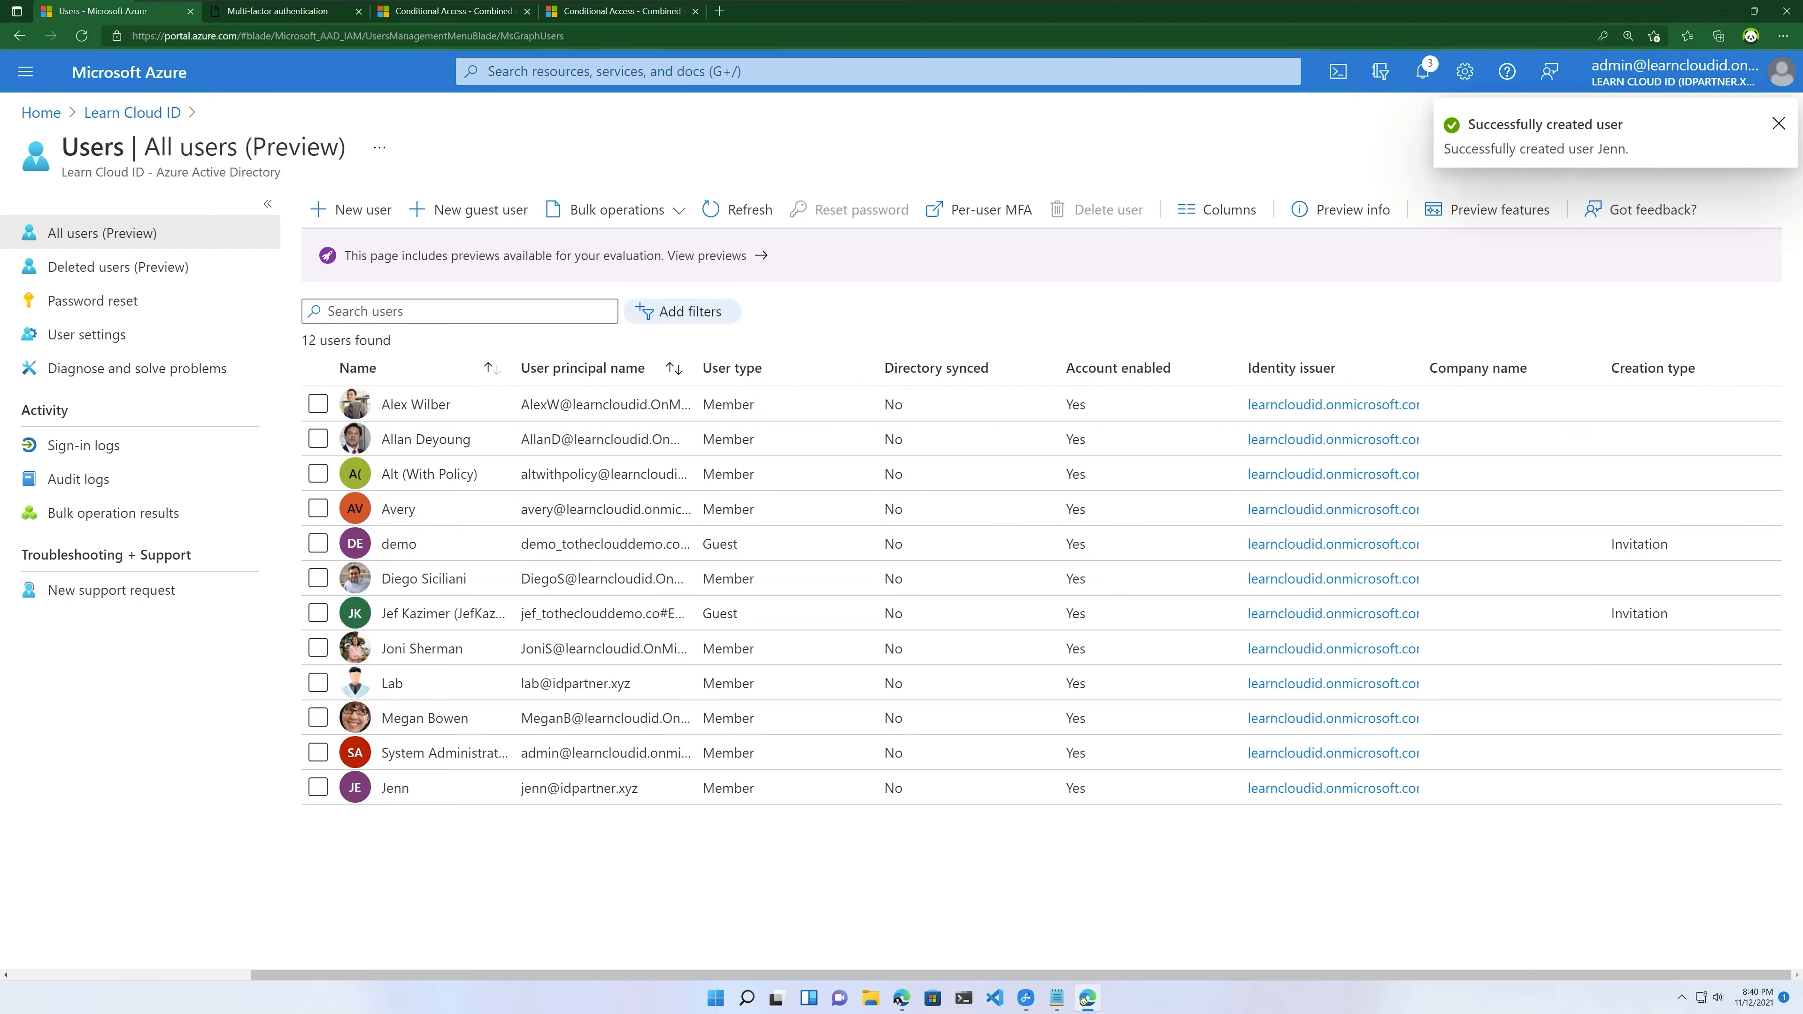
click(464, 786)
click(463, 786)
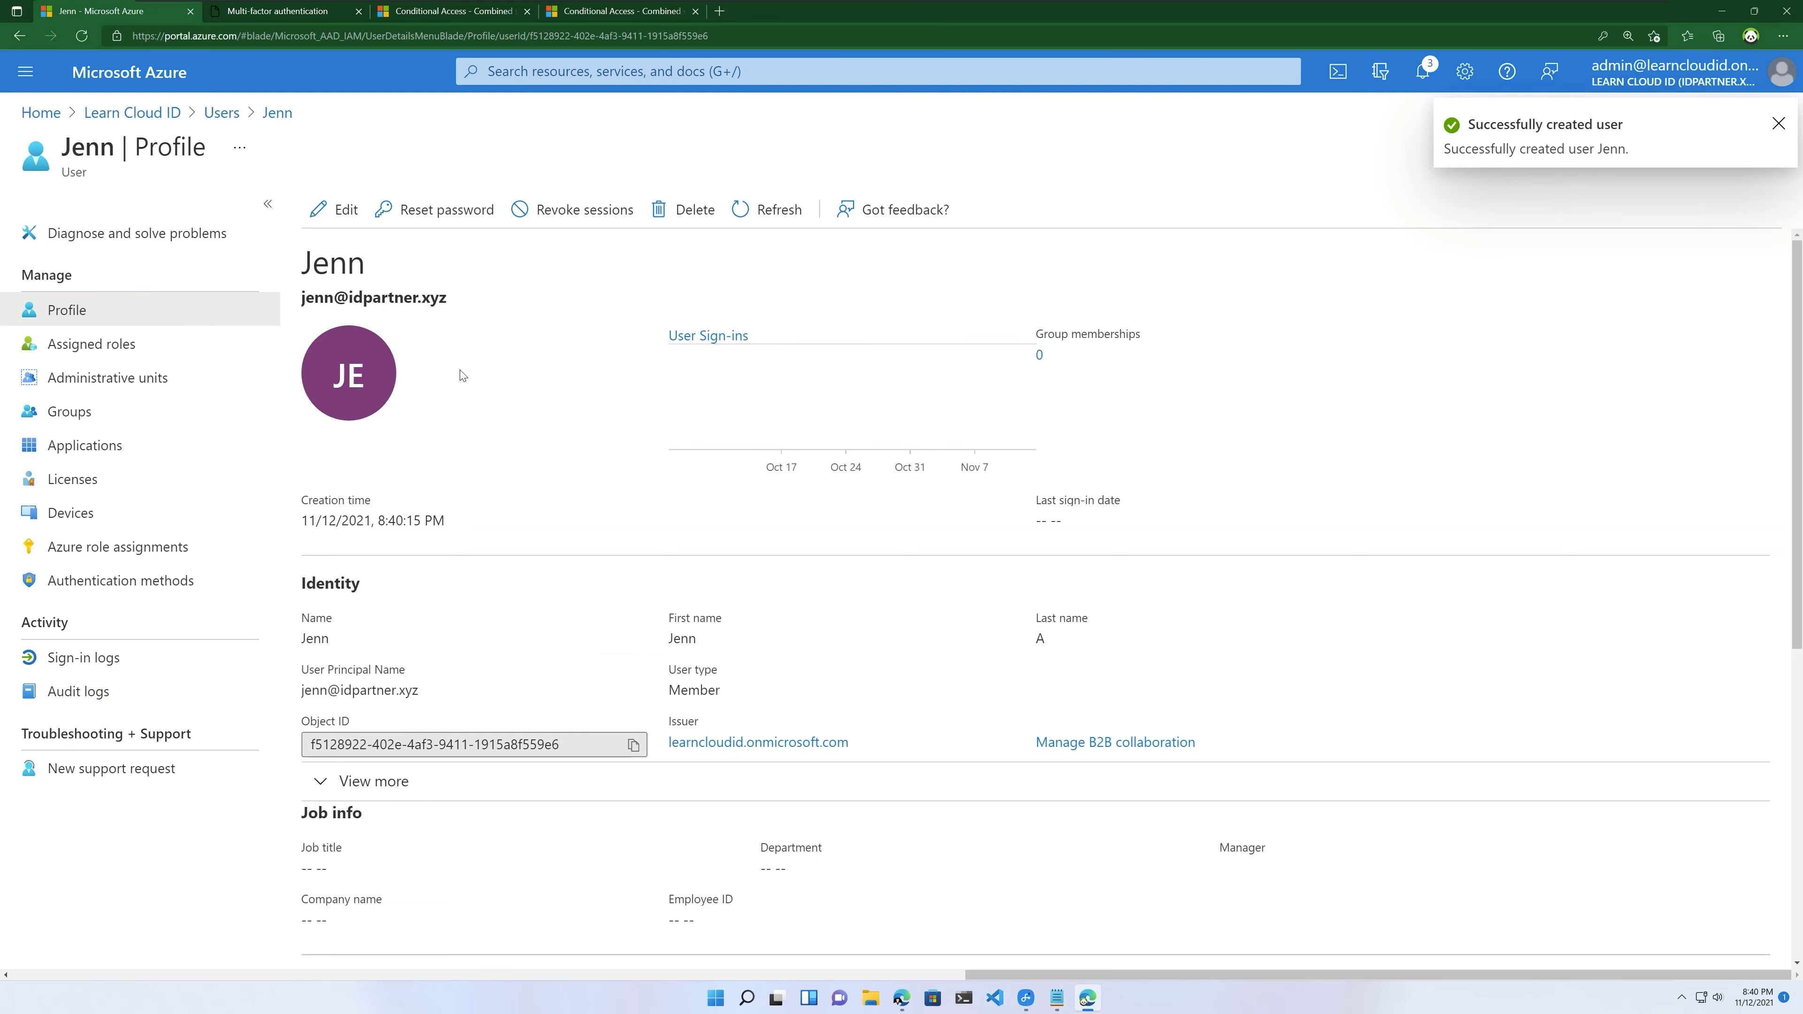
Step: Check the user's licenses and profile, ending on its Authentication methods page
click(73, 483)
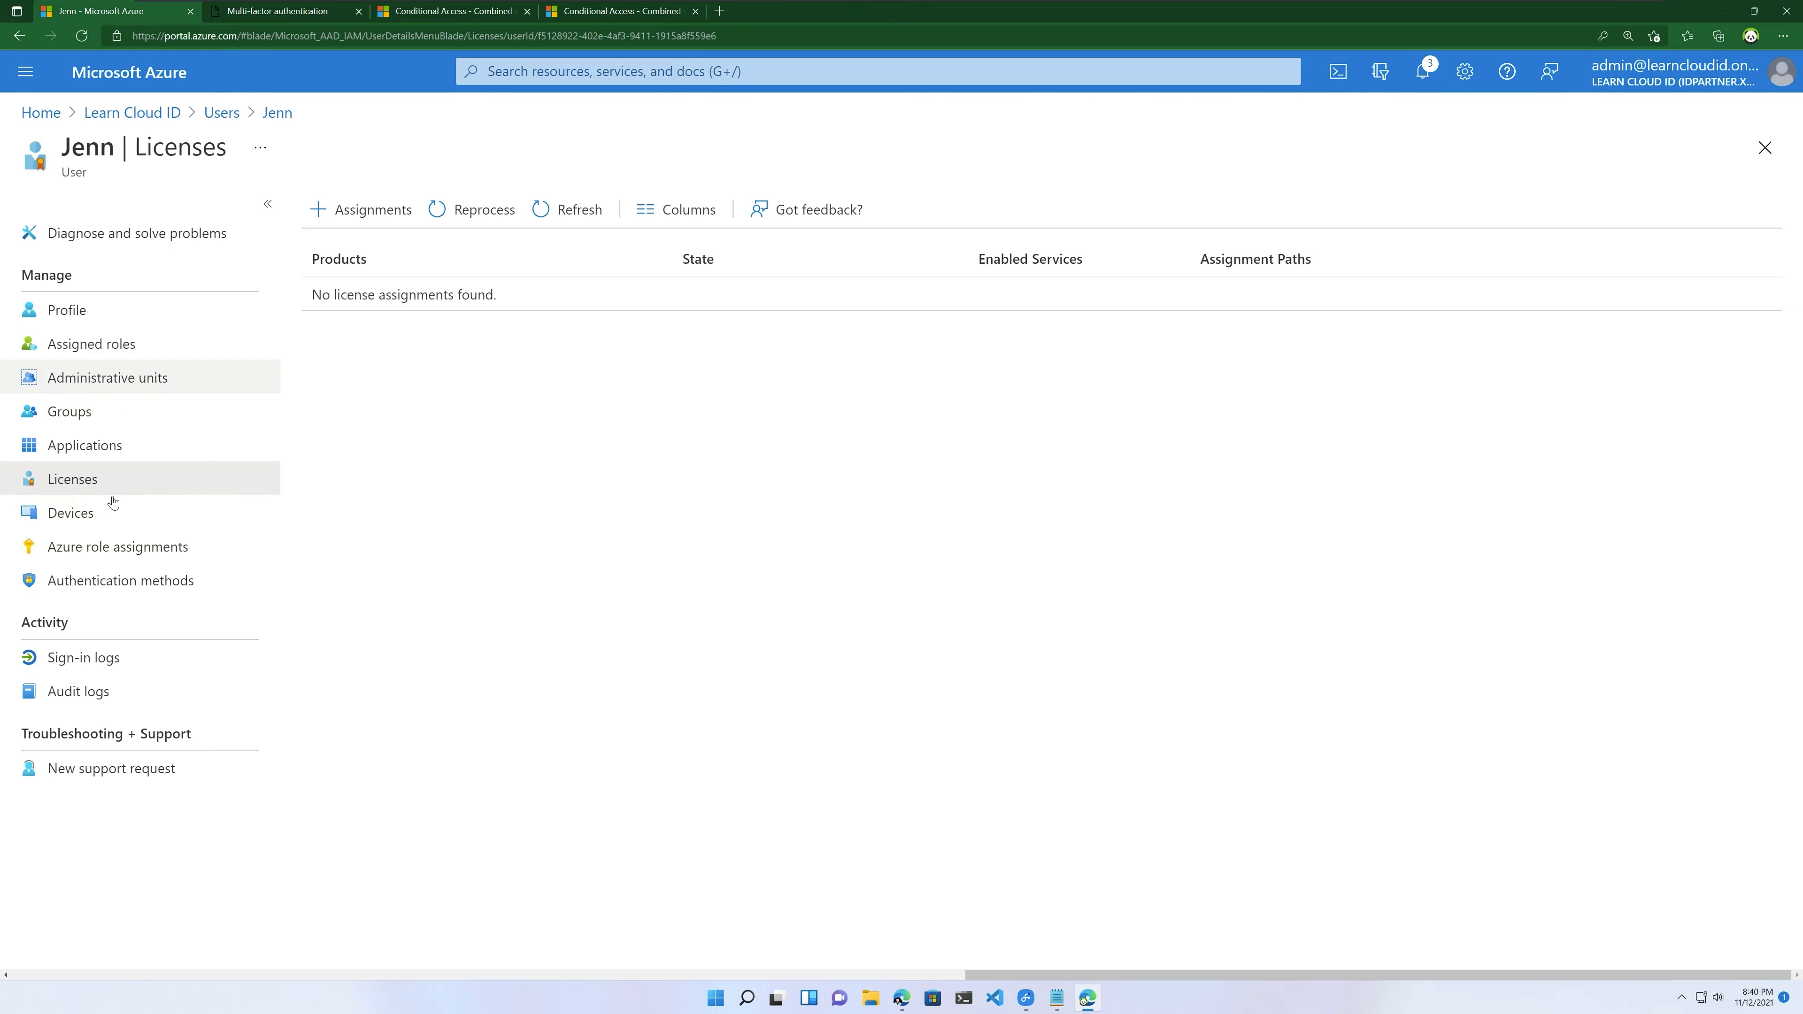
click(126, 579)
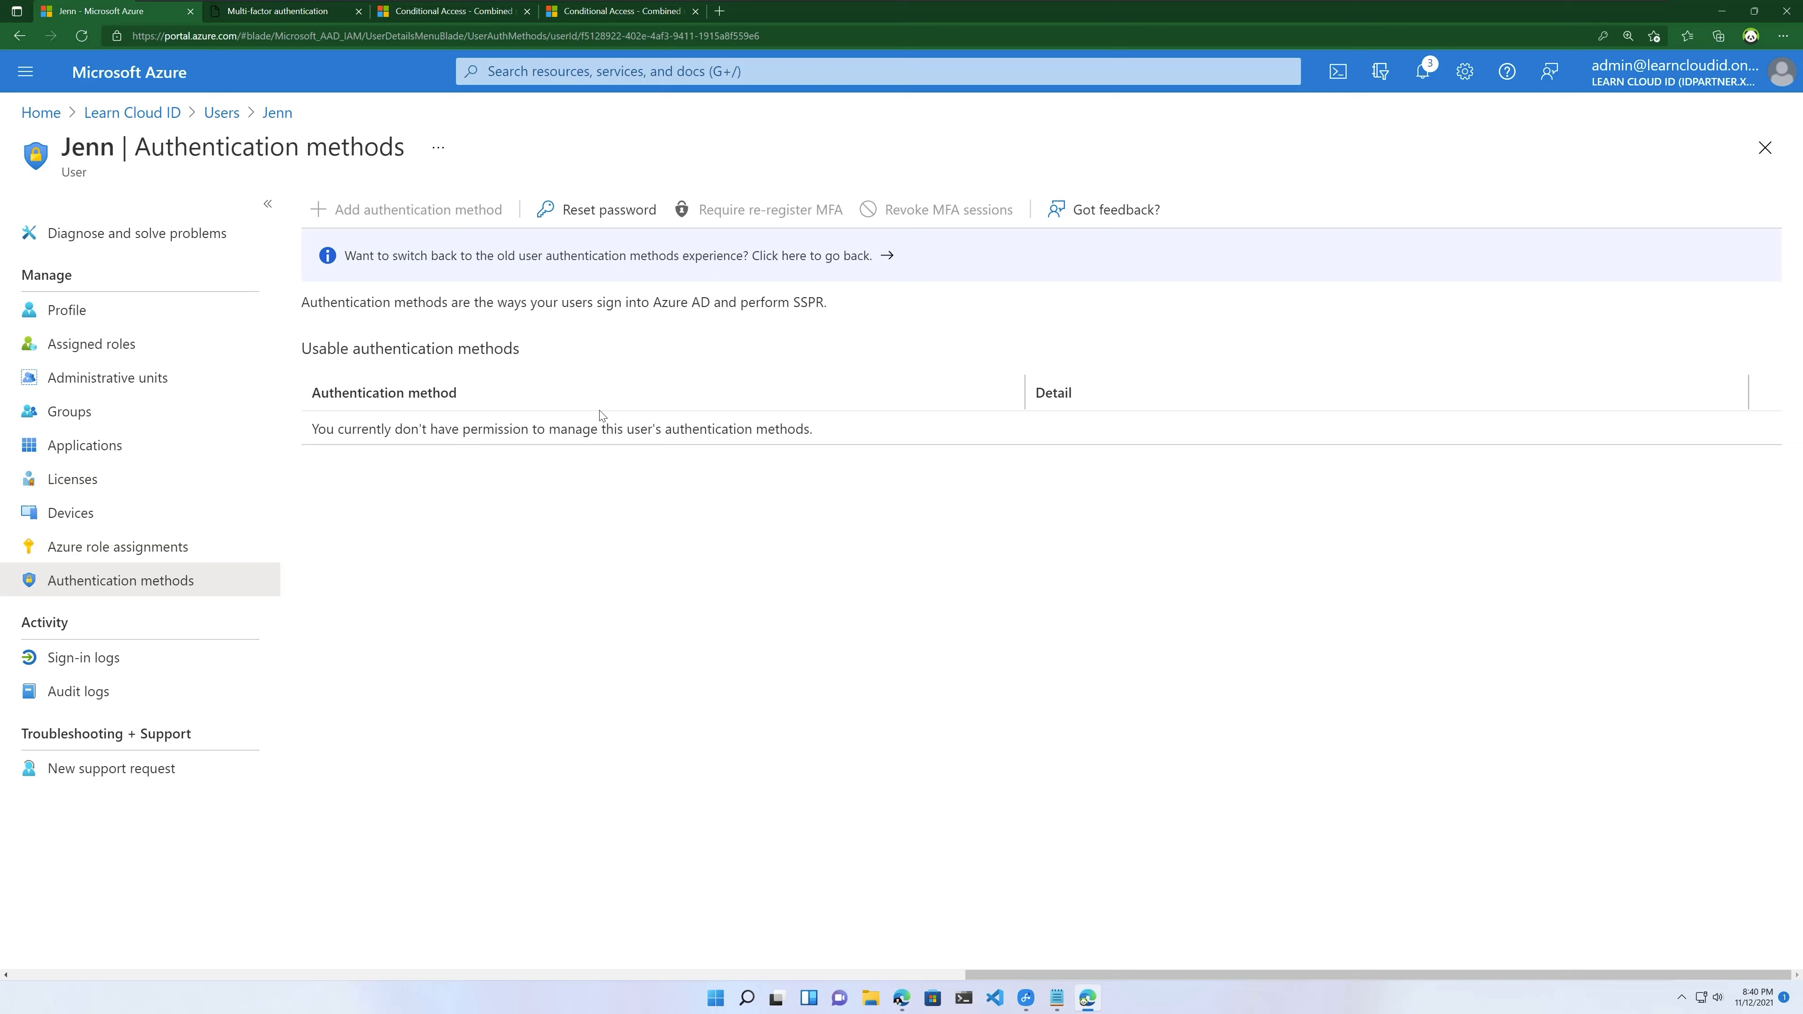
click(99, 318)
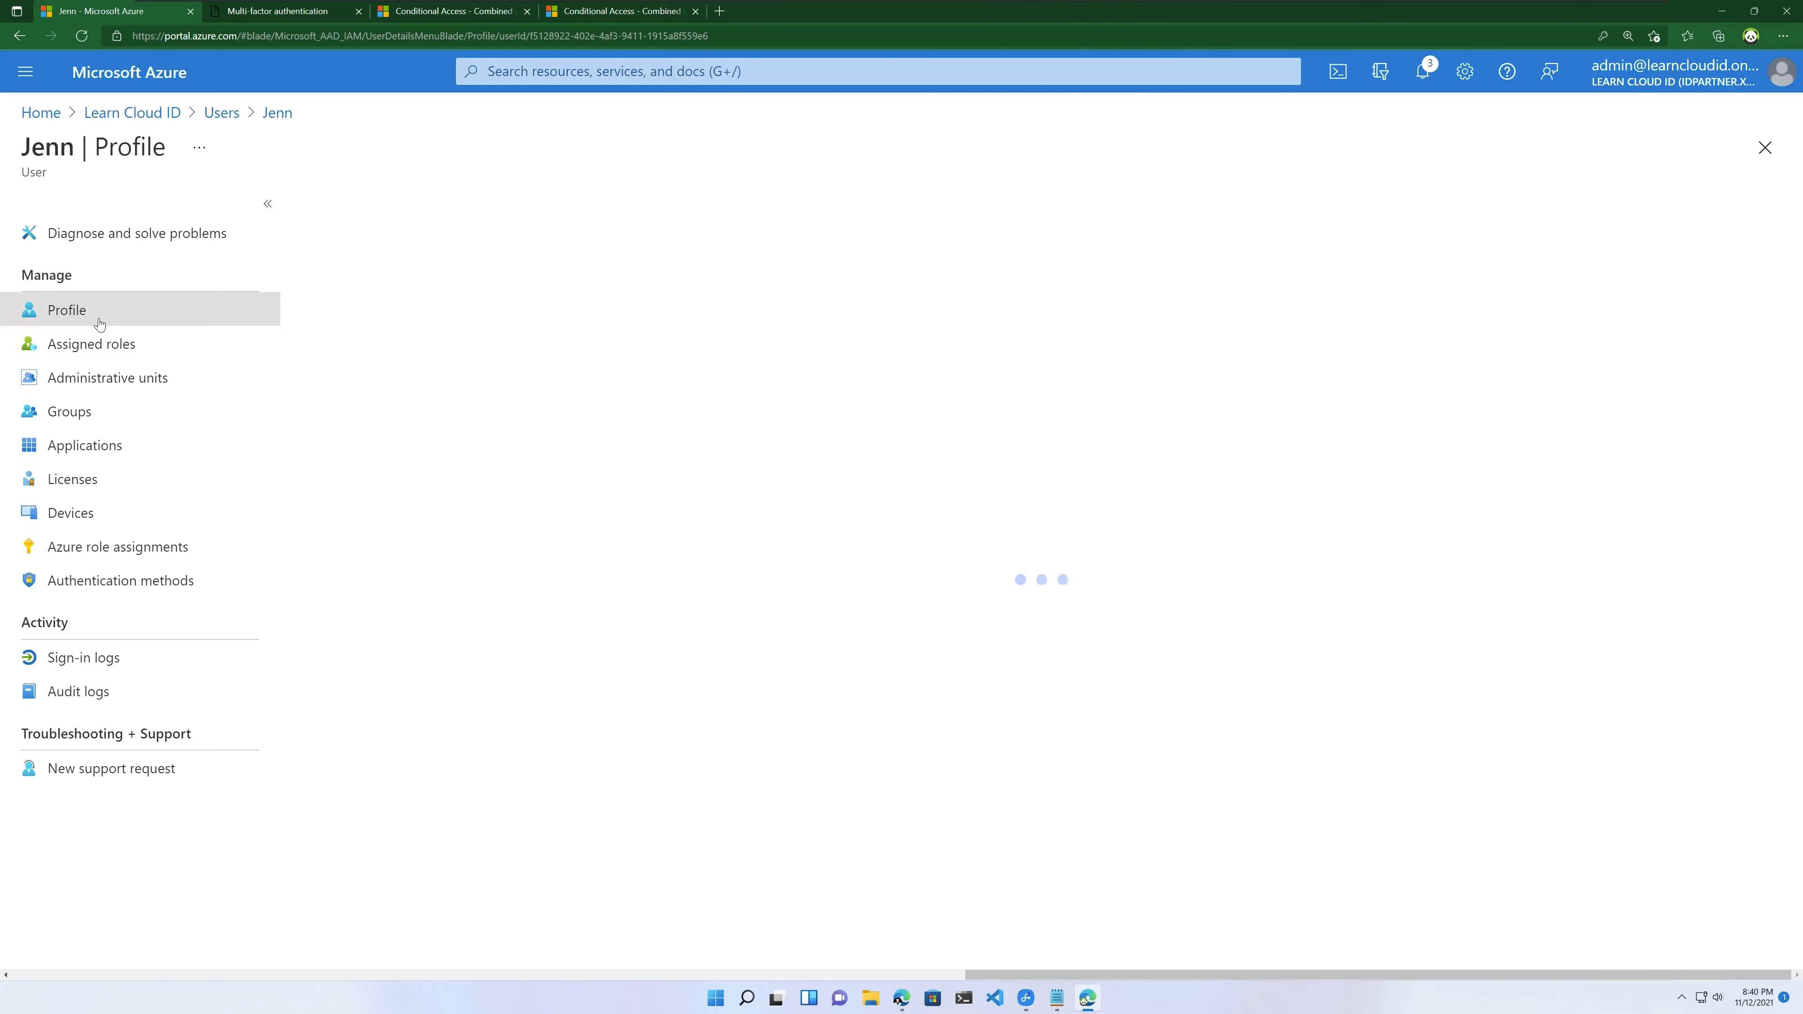
scroll(574, 609, down, 5)
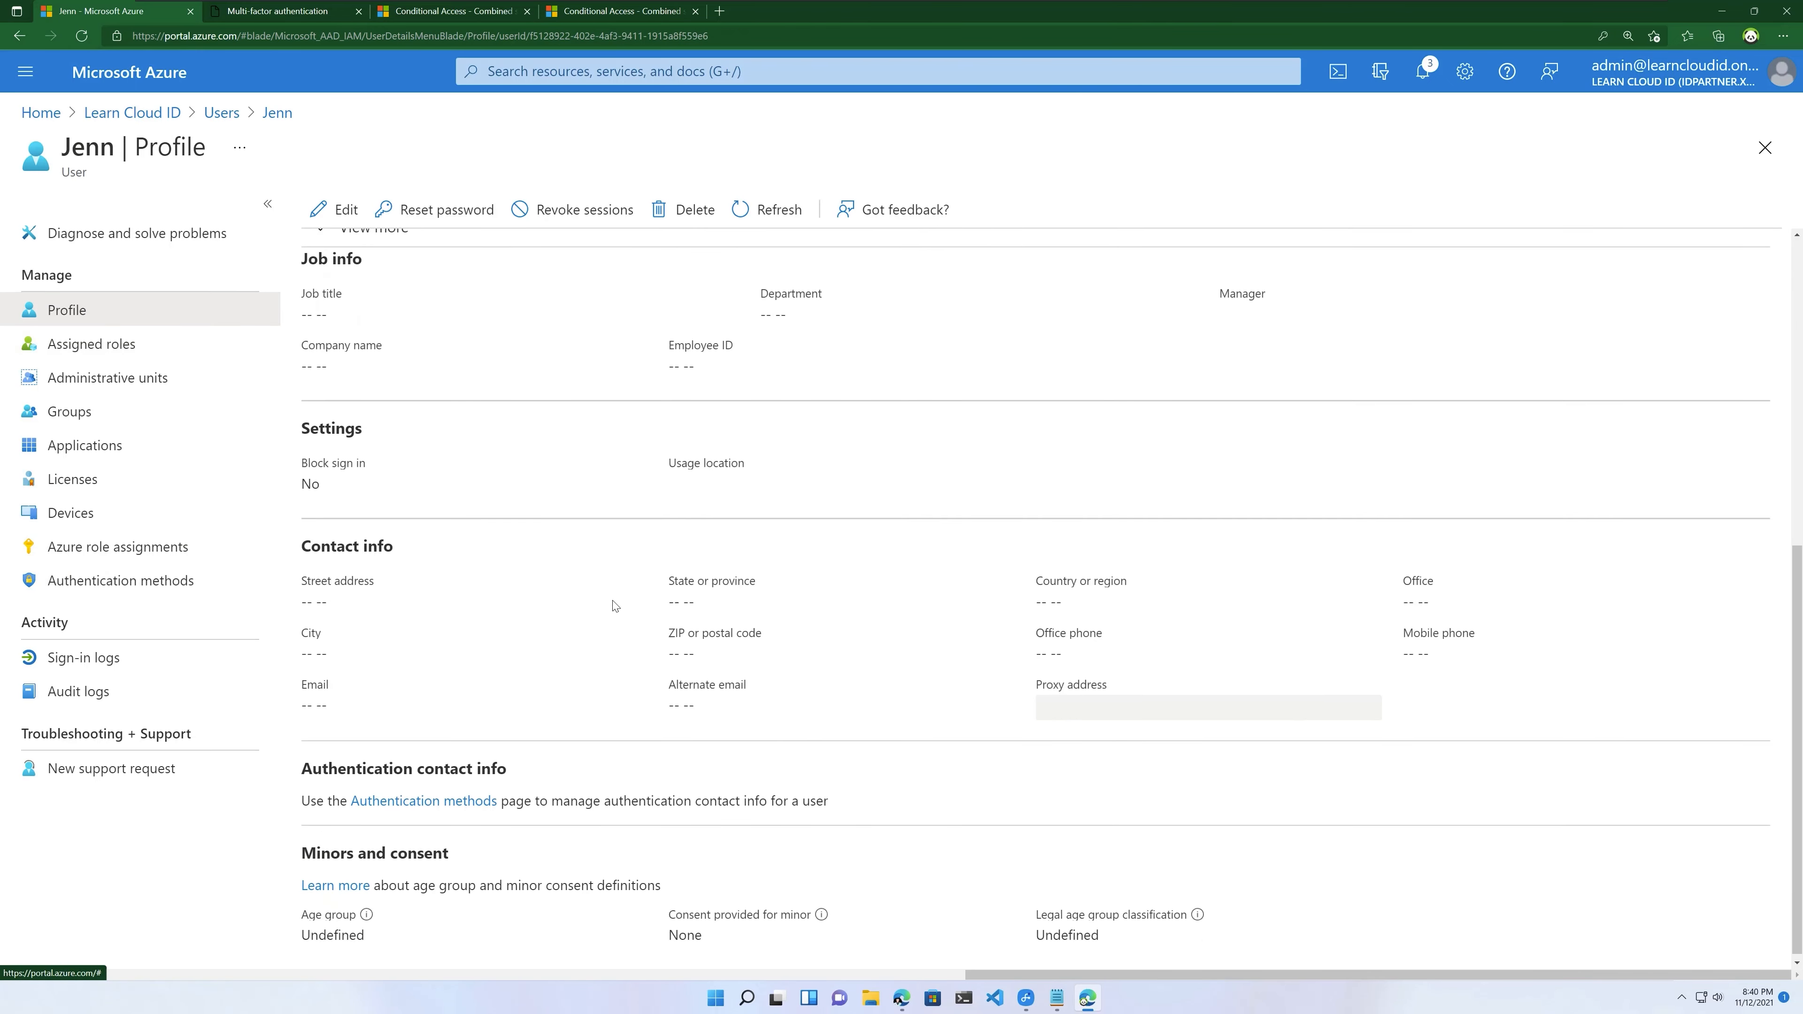
click(133, 581)
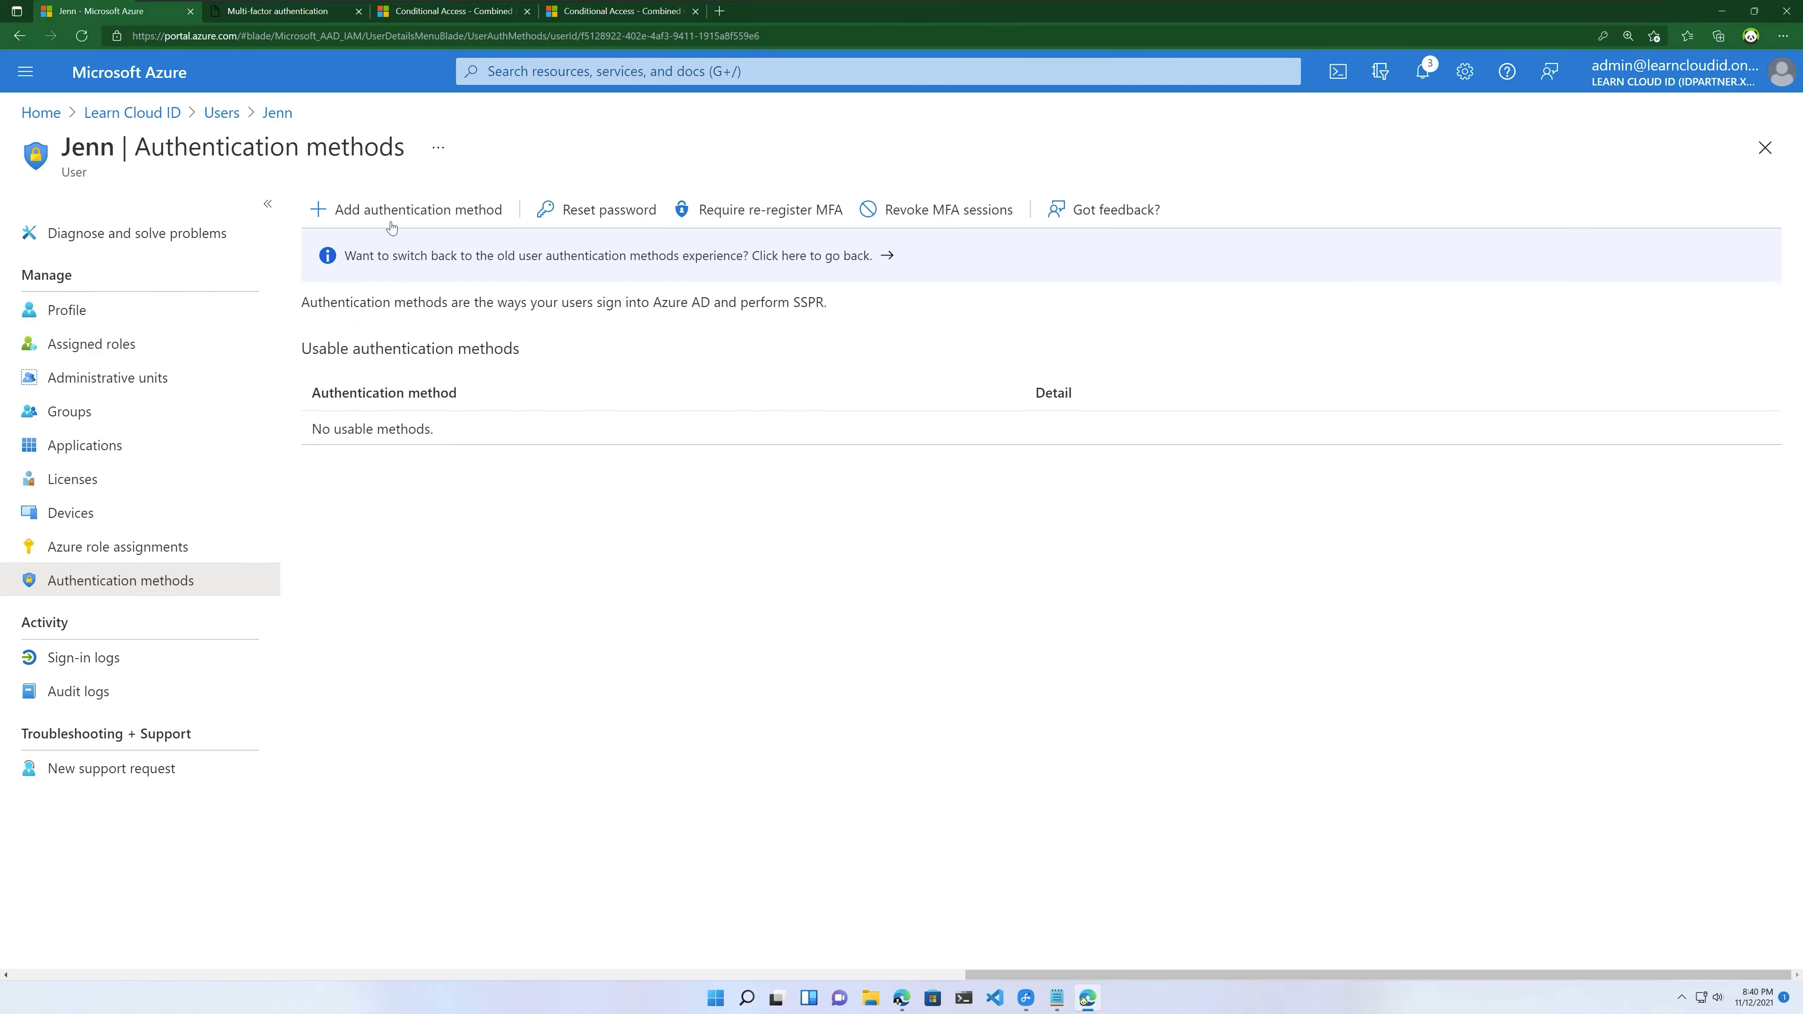
Step: Add a one-time Temporary Access Pass for the user, active for one hour
click(391, 211)
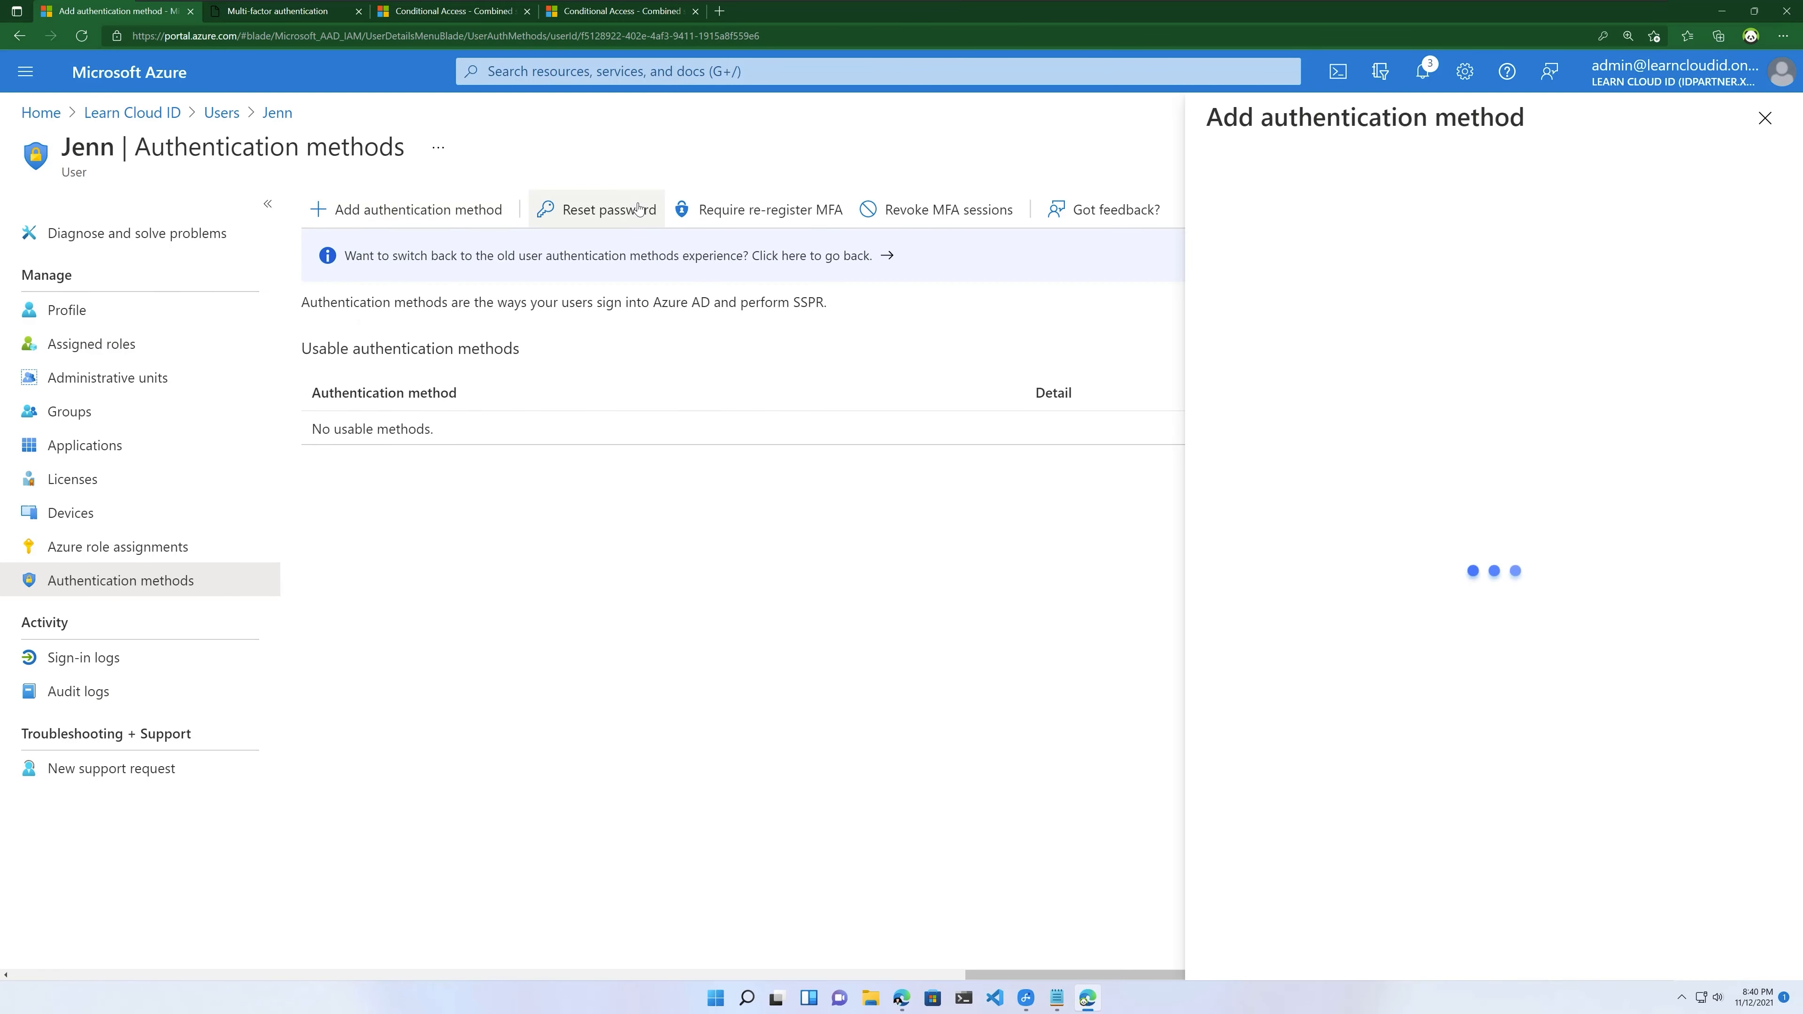
click(1333, 215)
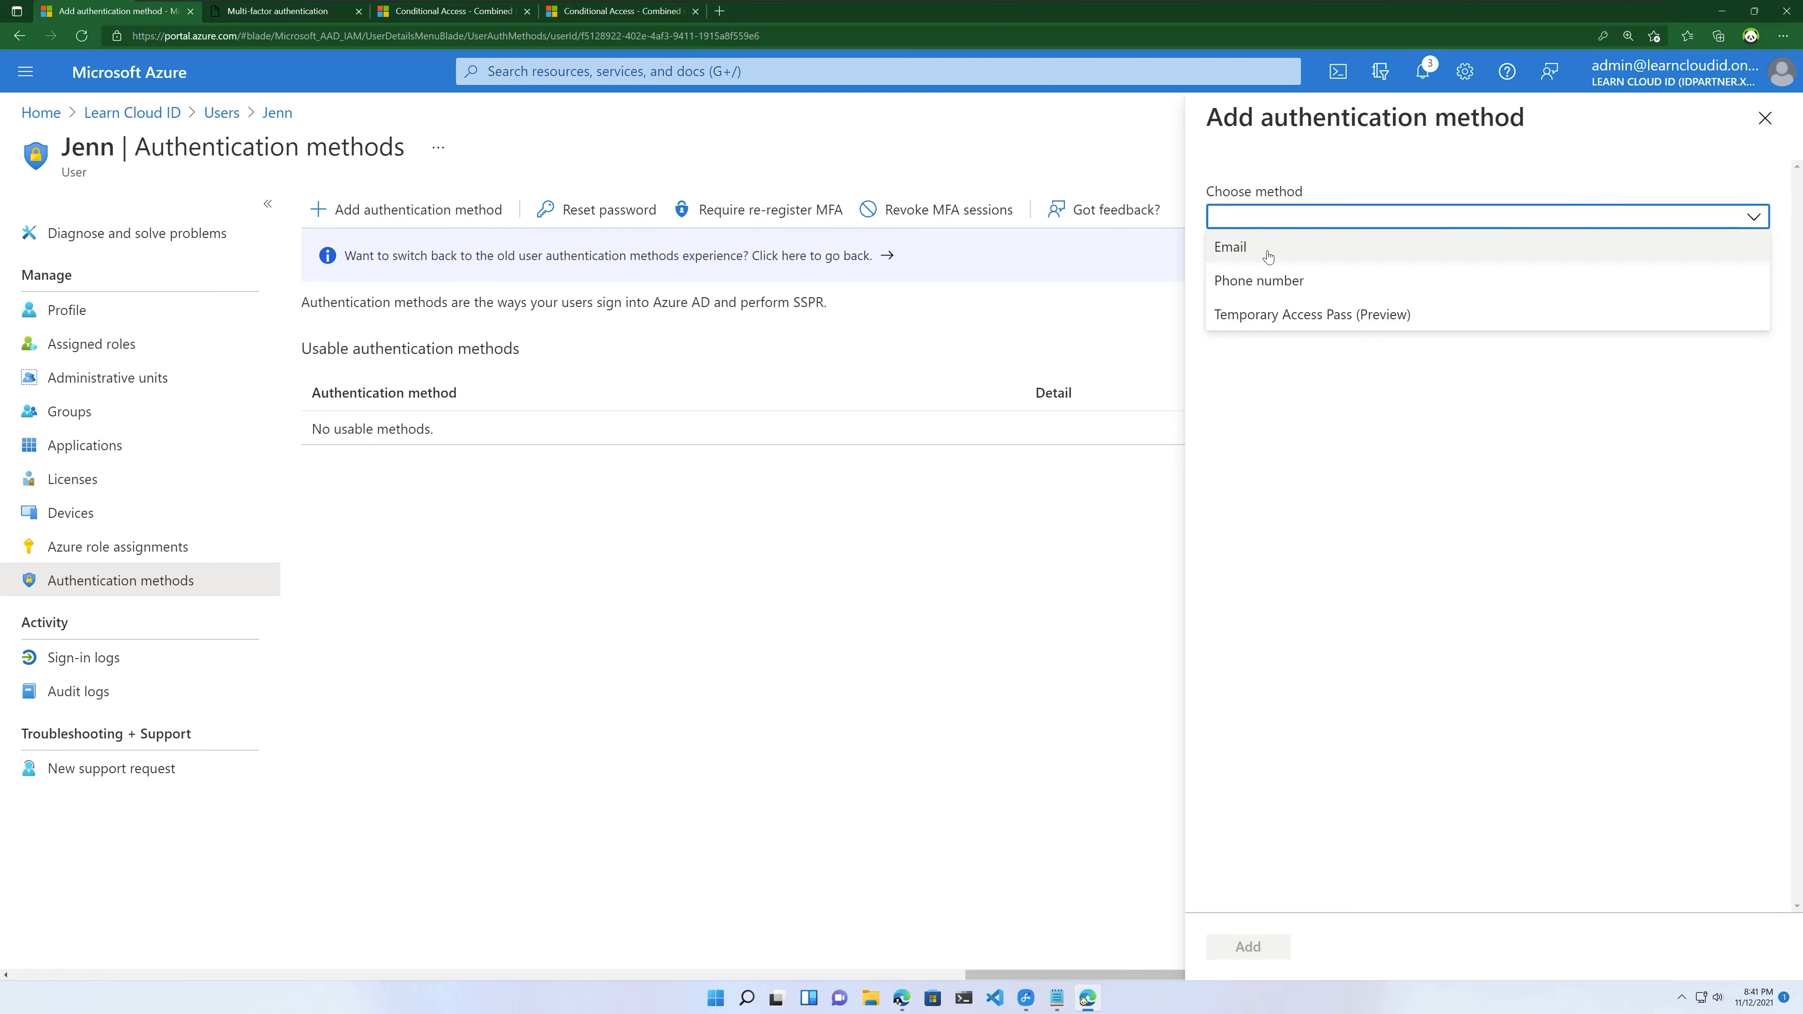
click(1294, 320)
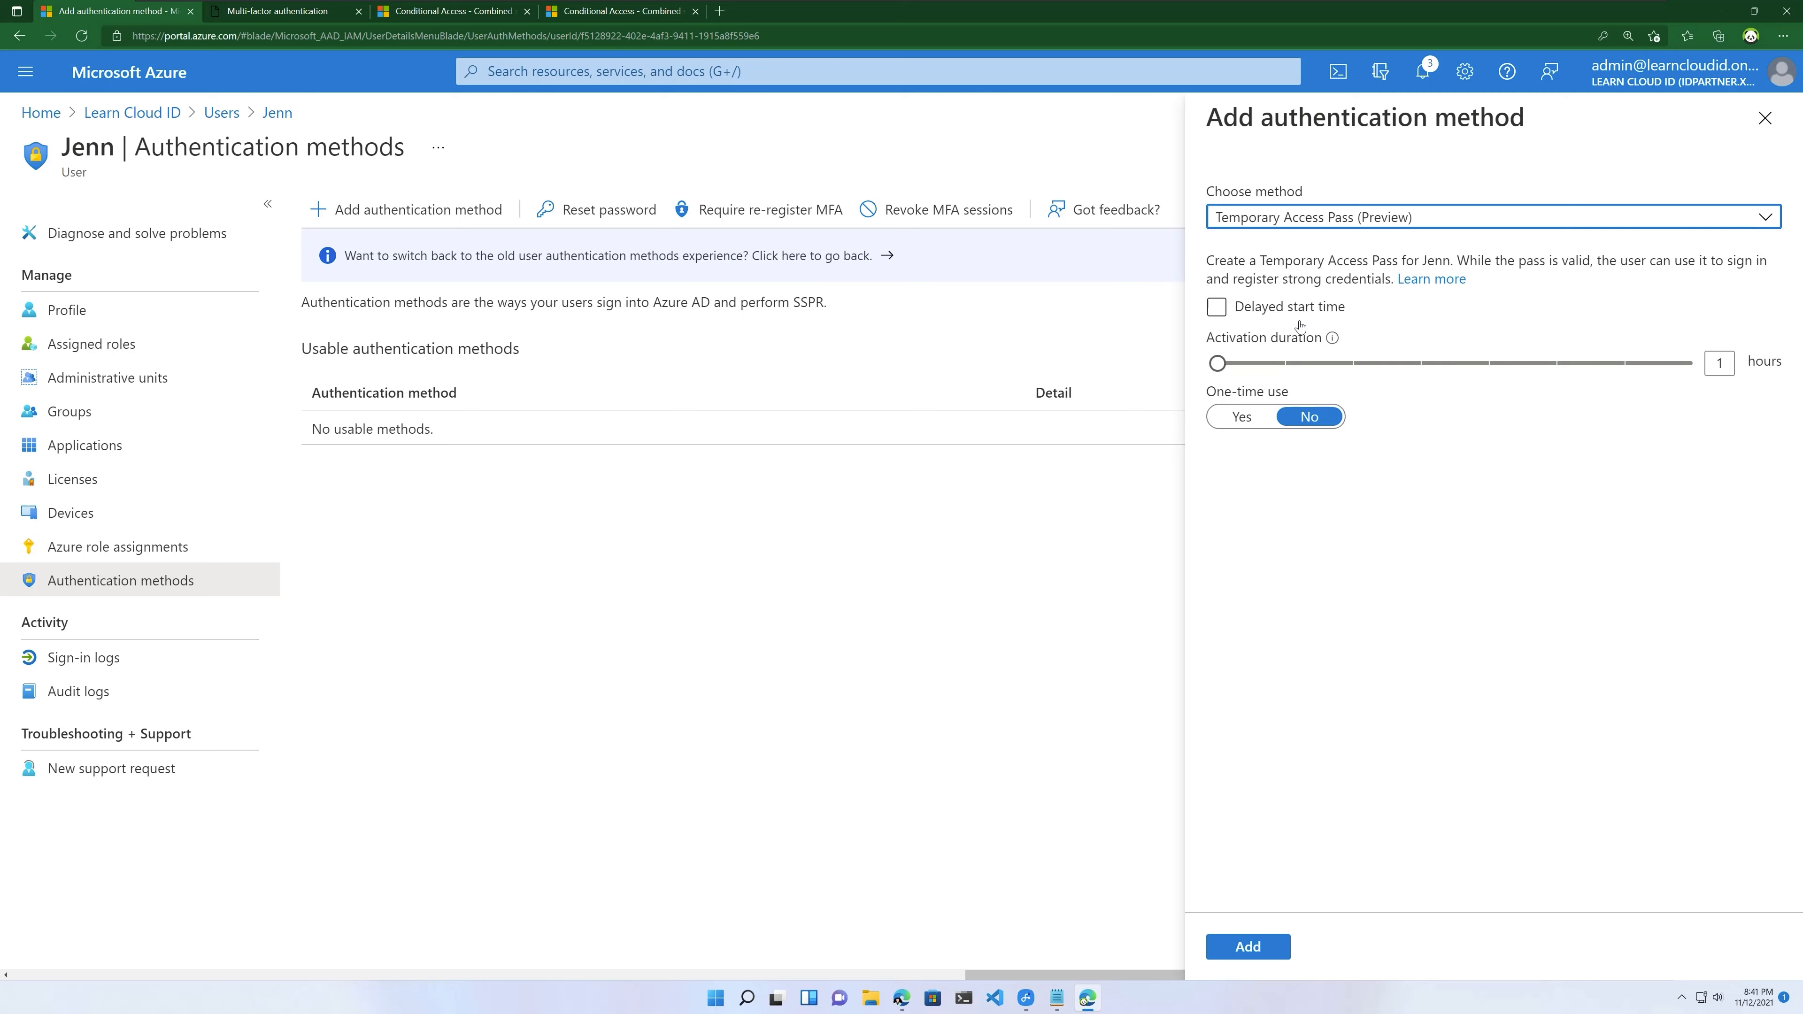
click(1251, 319)
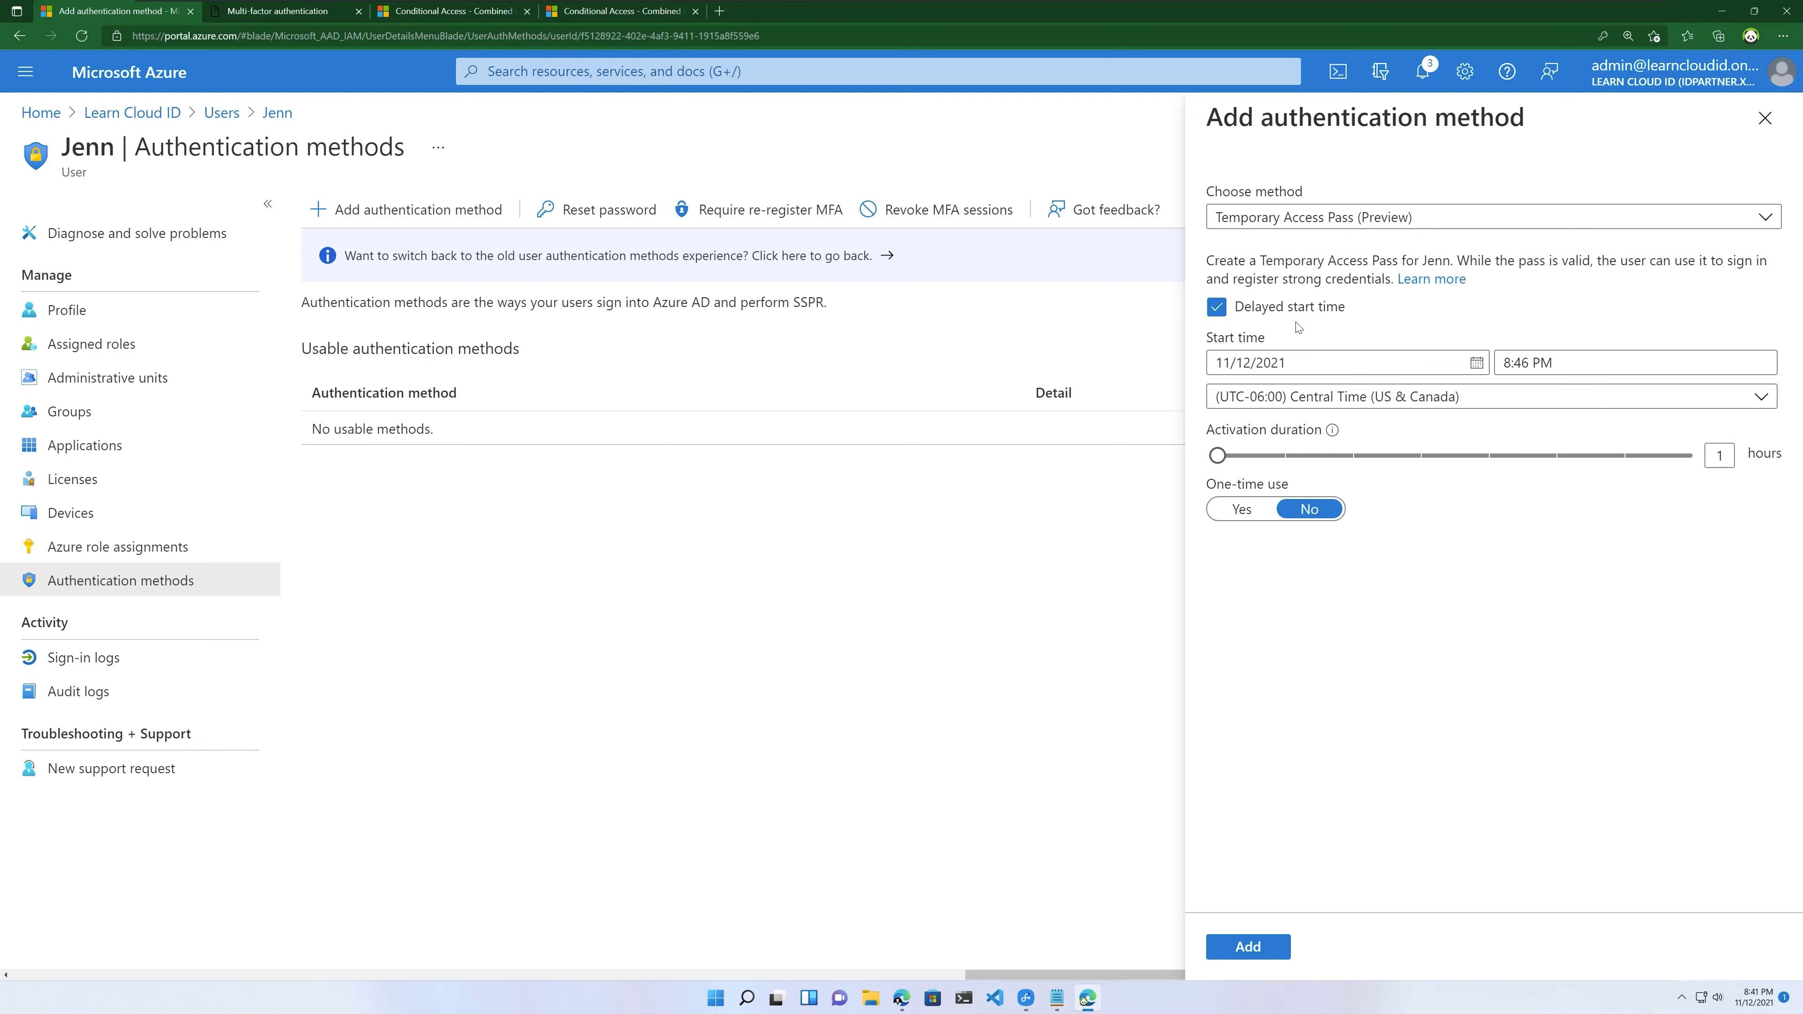
click(1217, 315)
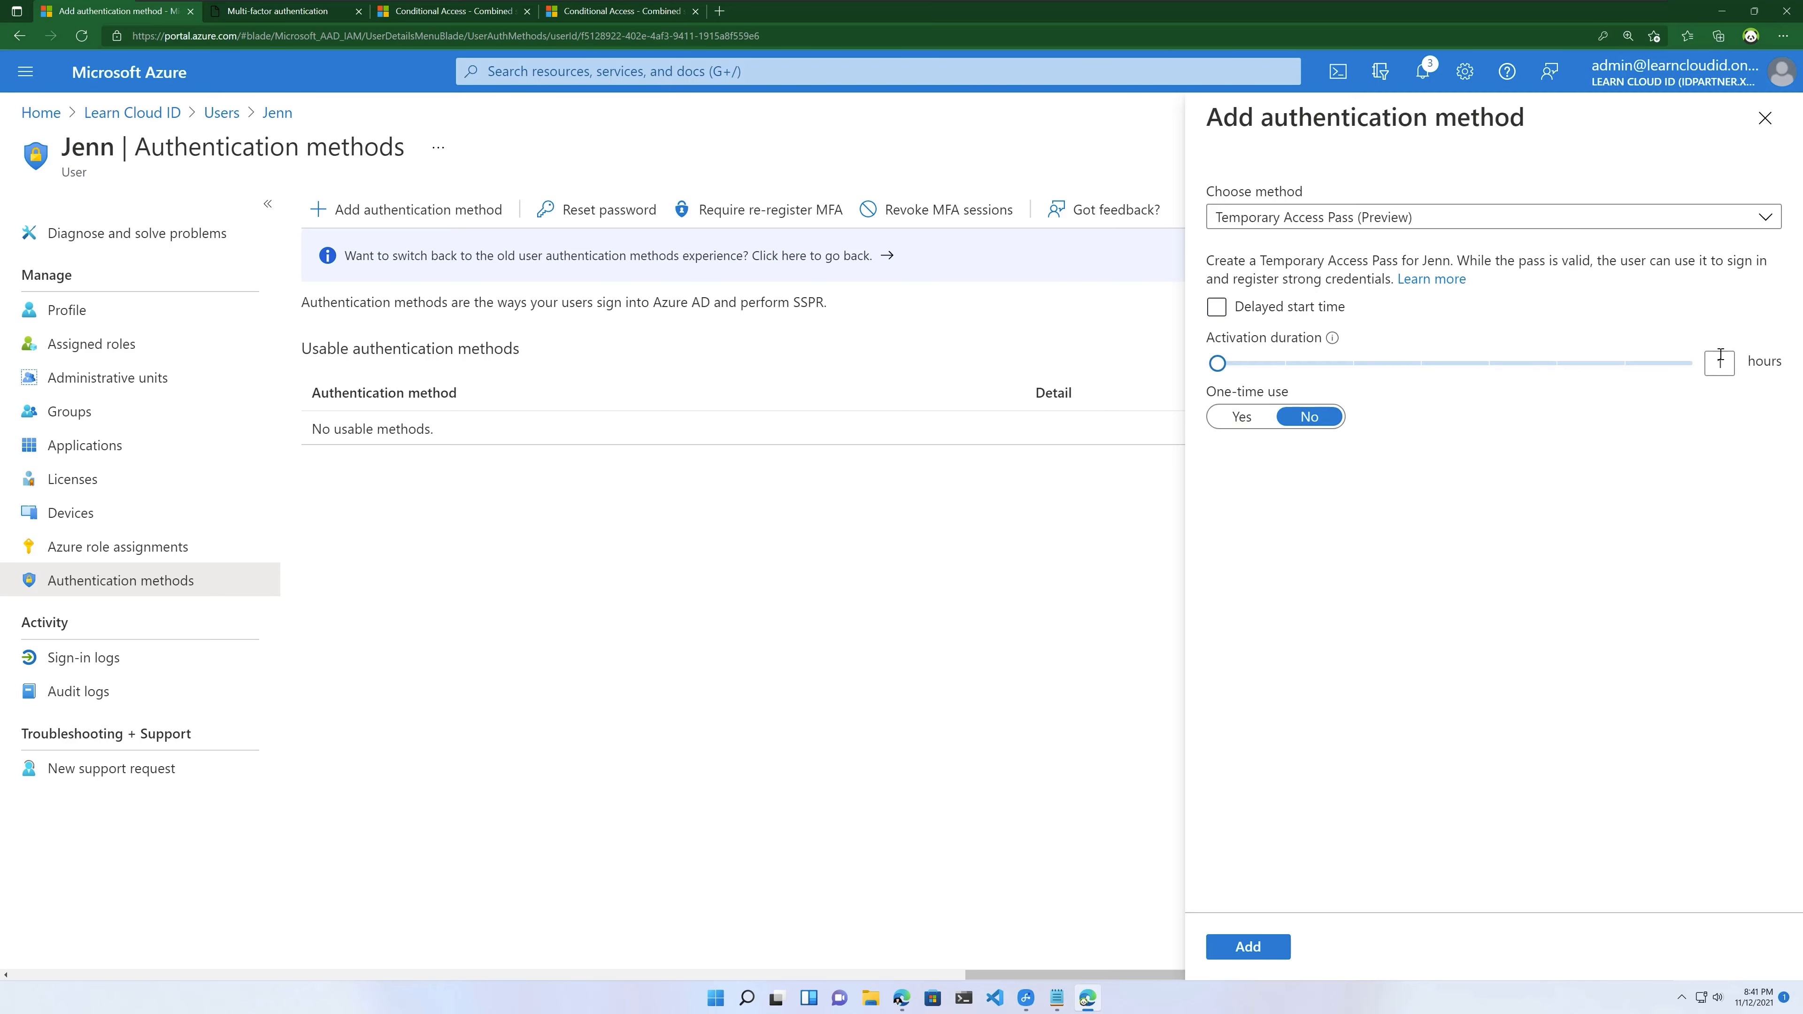
drag(1218, 363, 1175, 378)
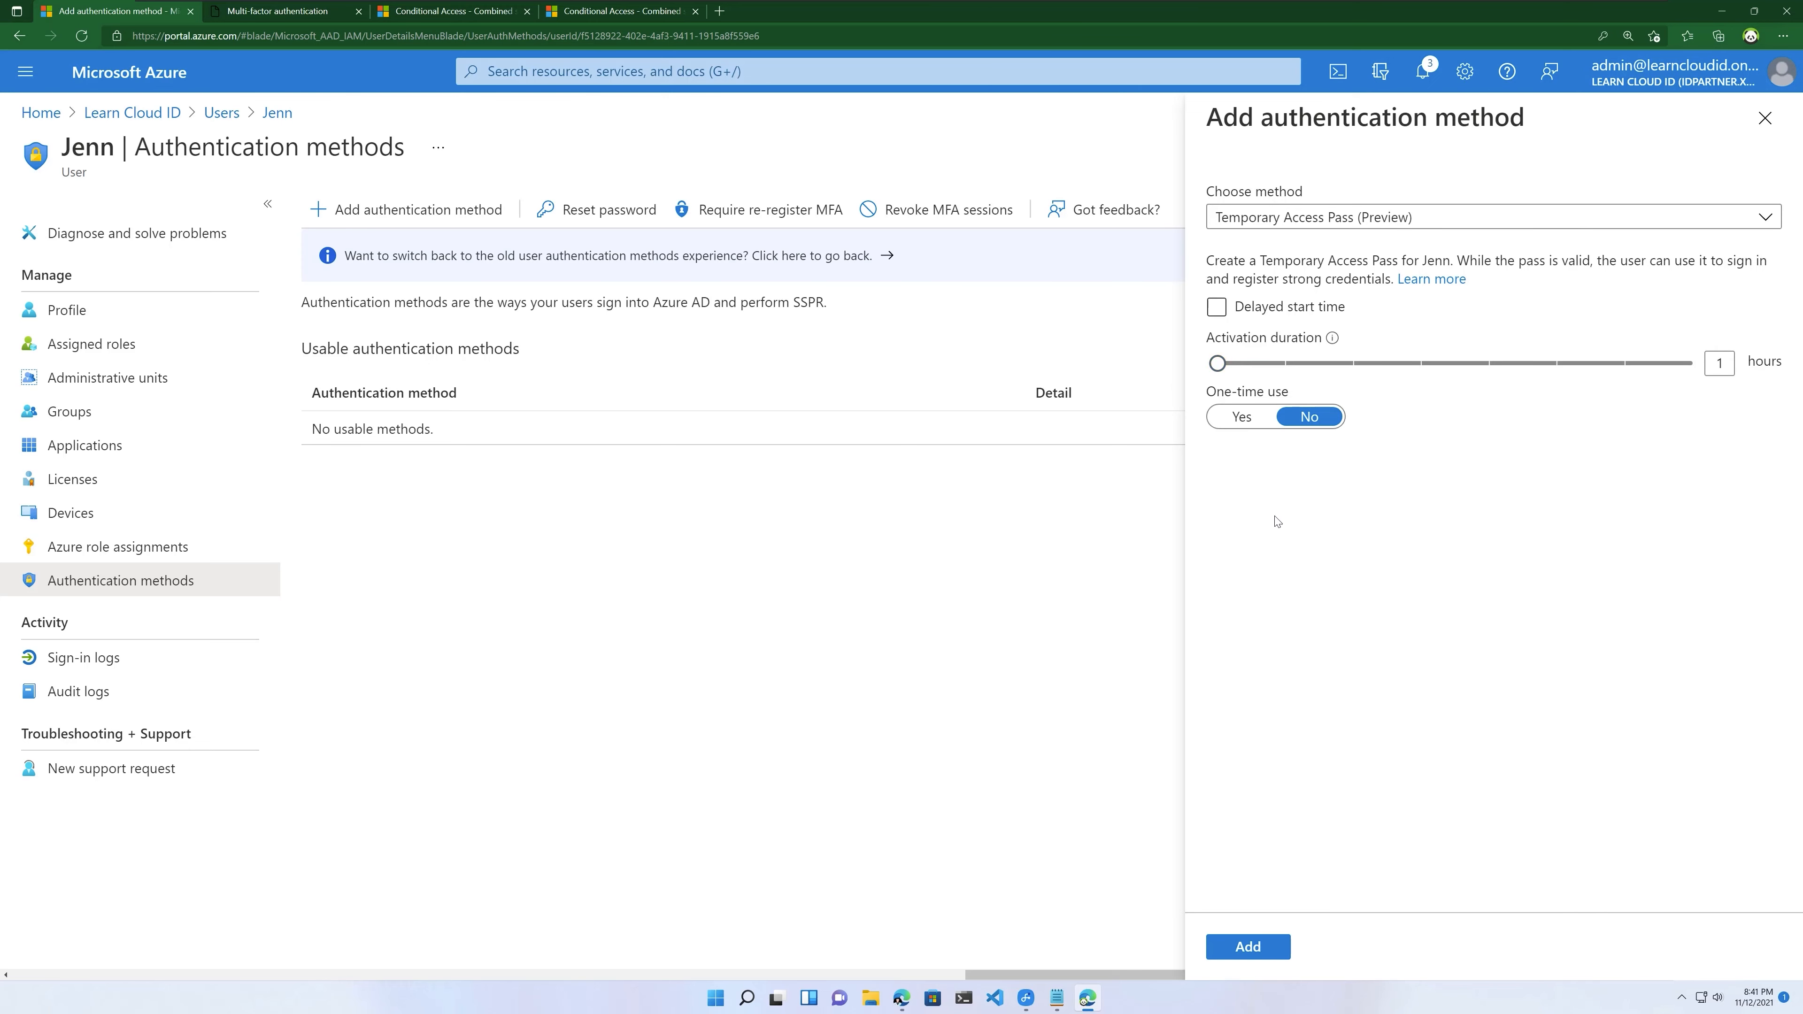
click(1243, 417)
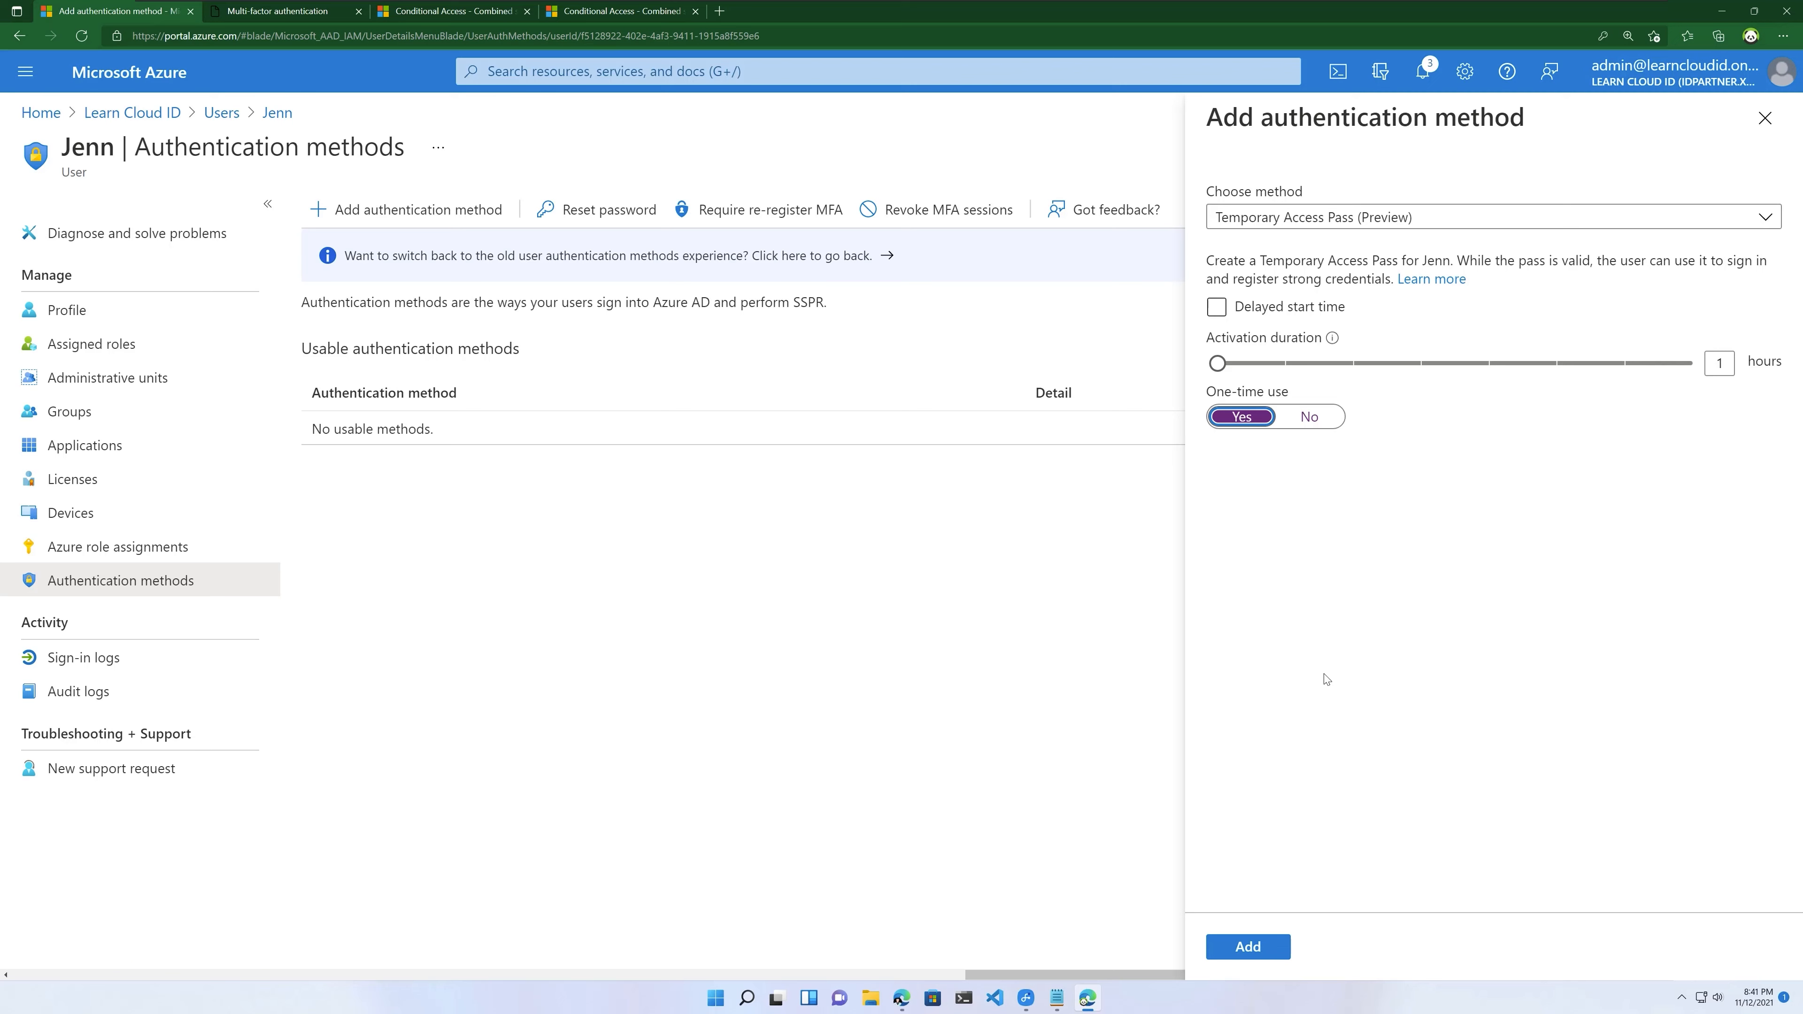
click(1262, 948)
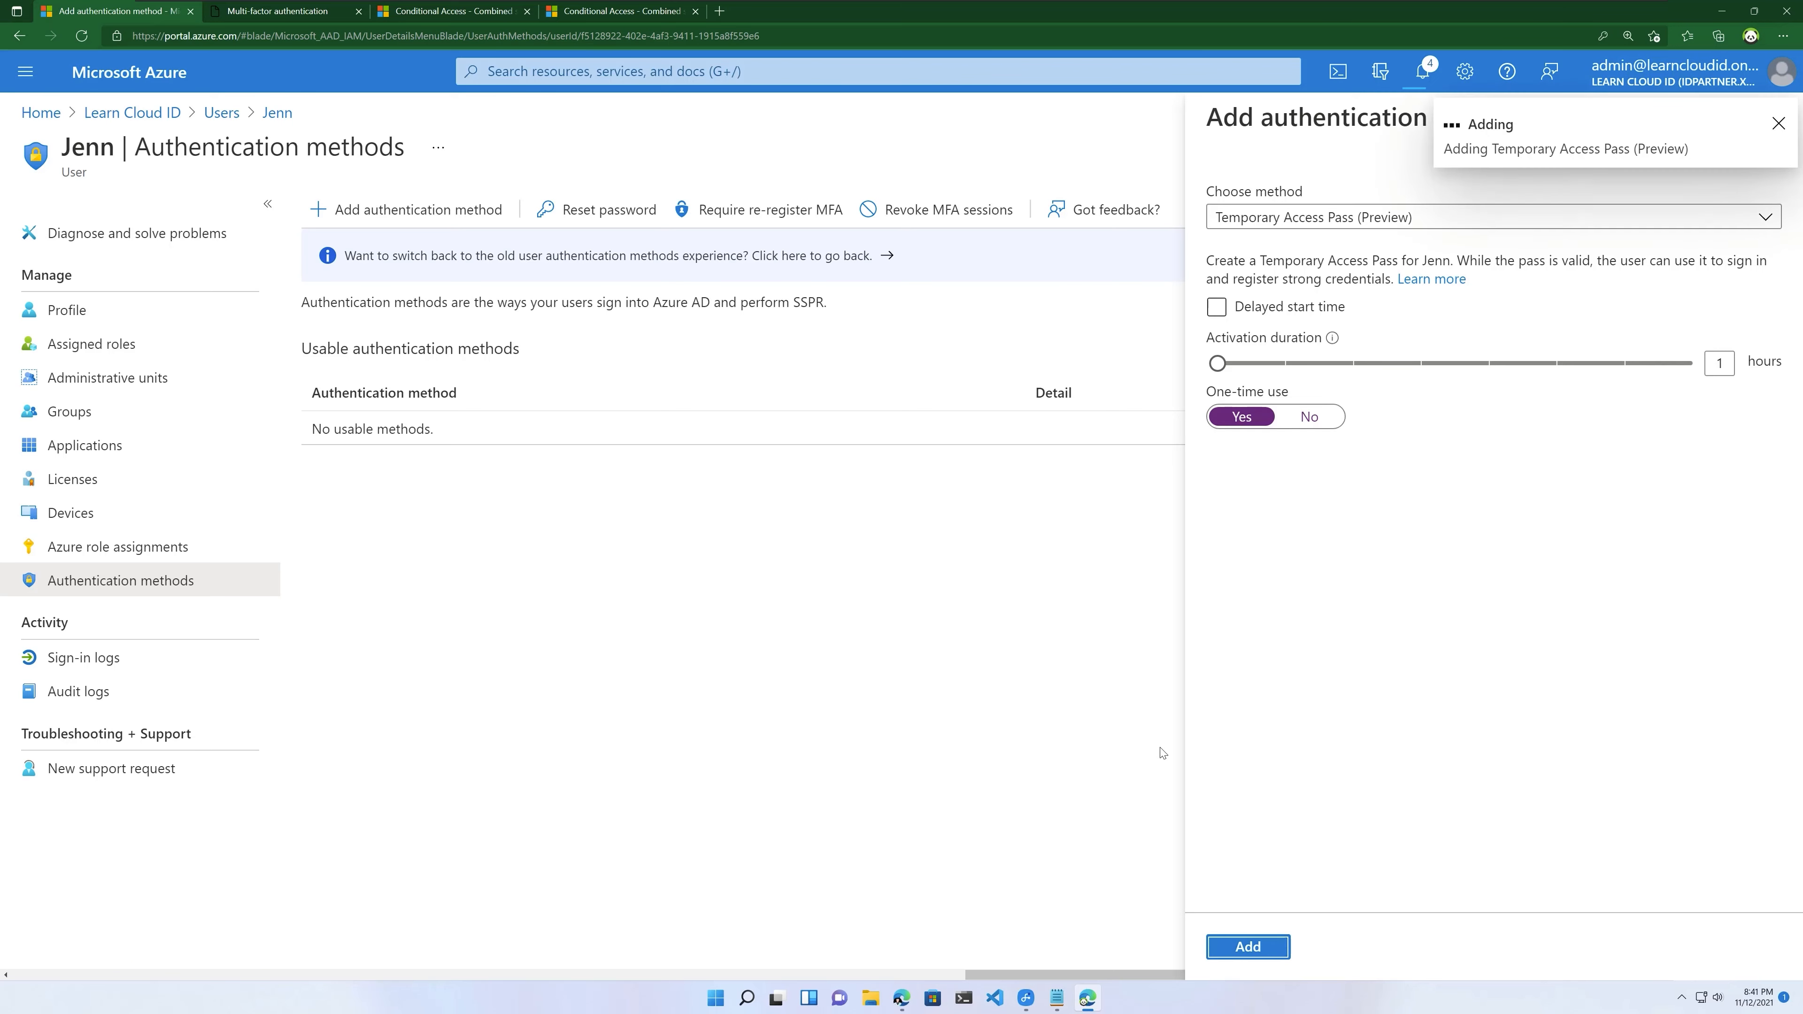
Step: Copy the generated pass and select the secure registration link
click(1237, 244)
right_click(1237, 244)
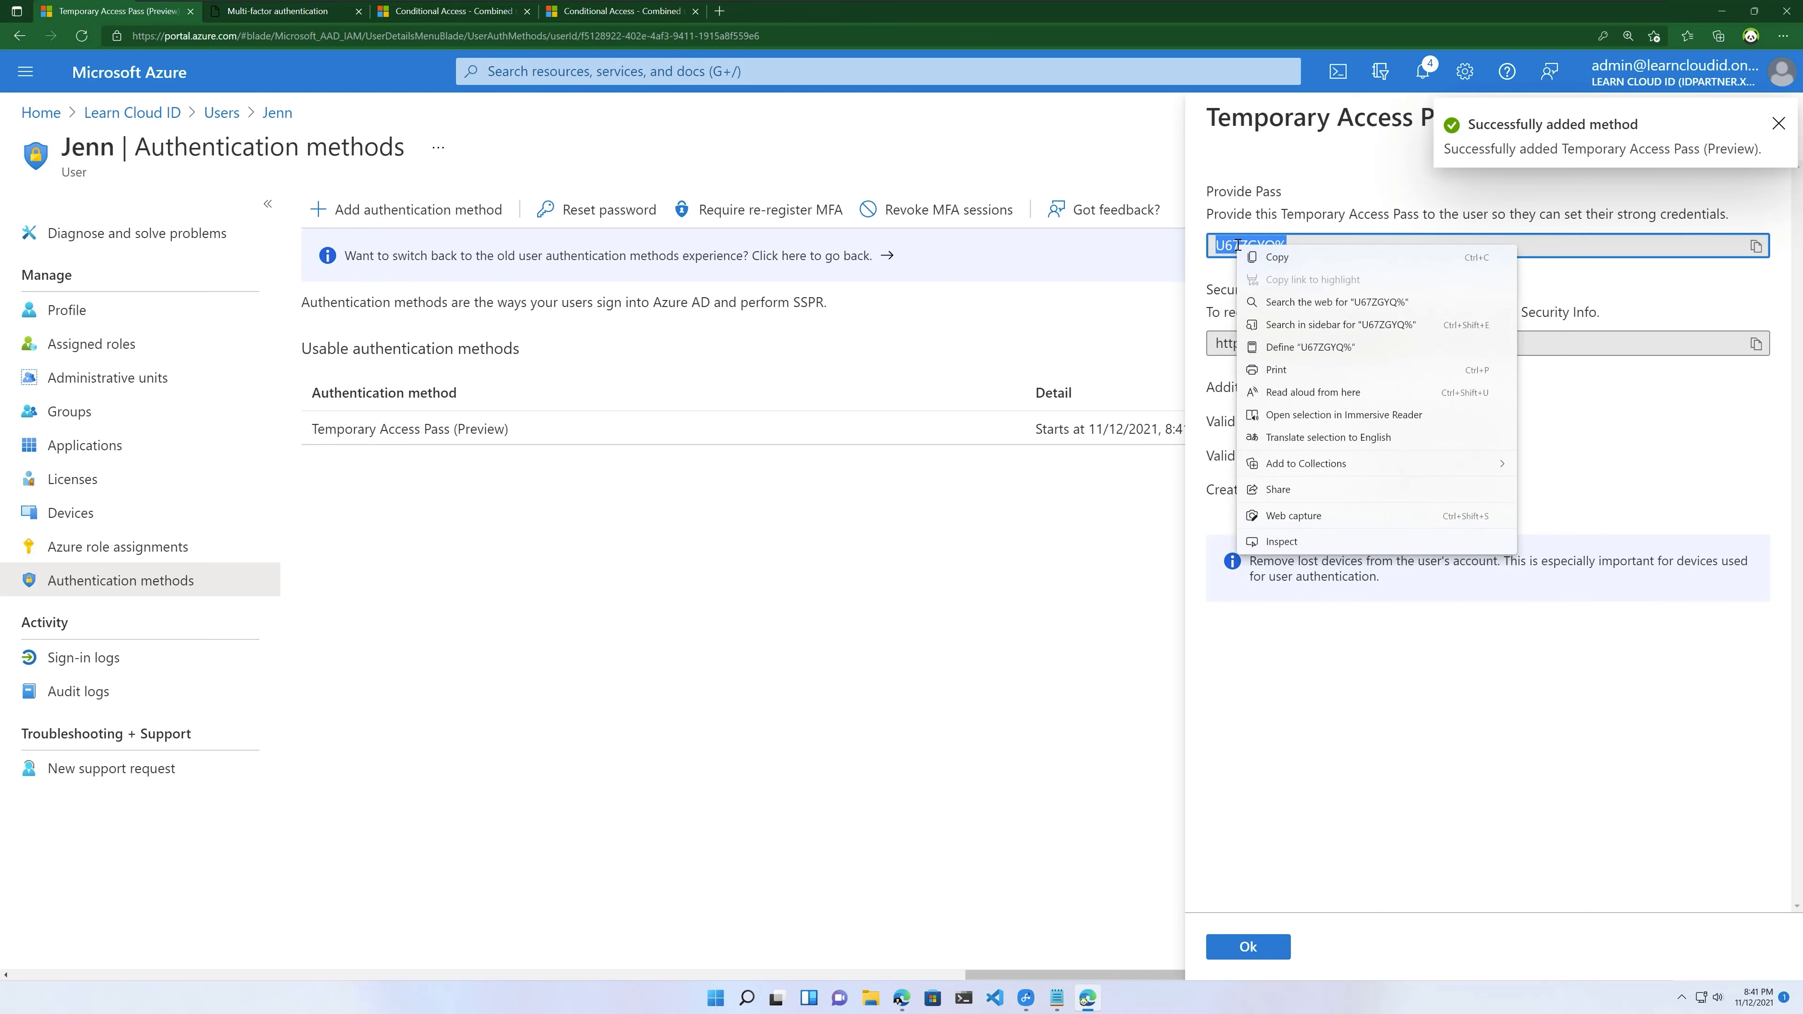
click(1311, 261)
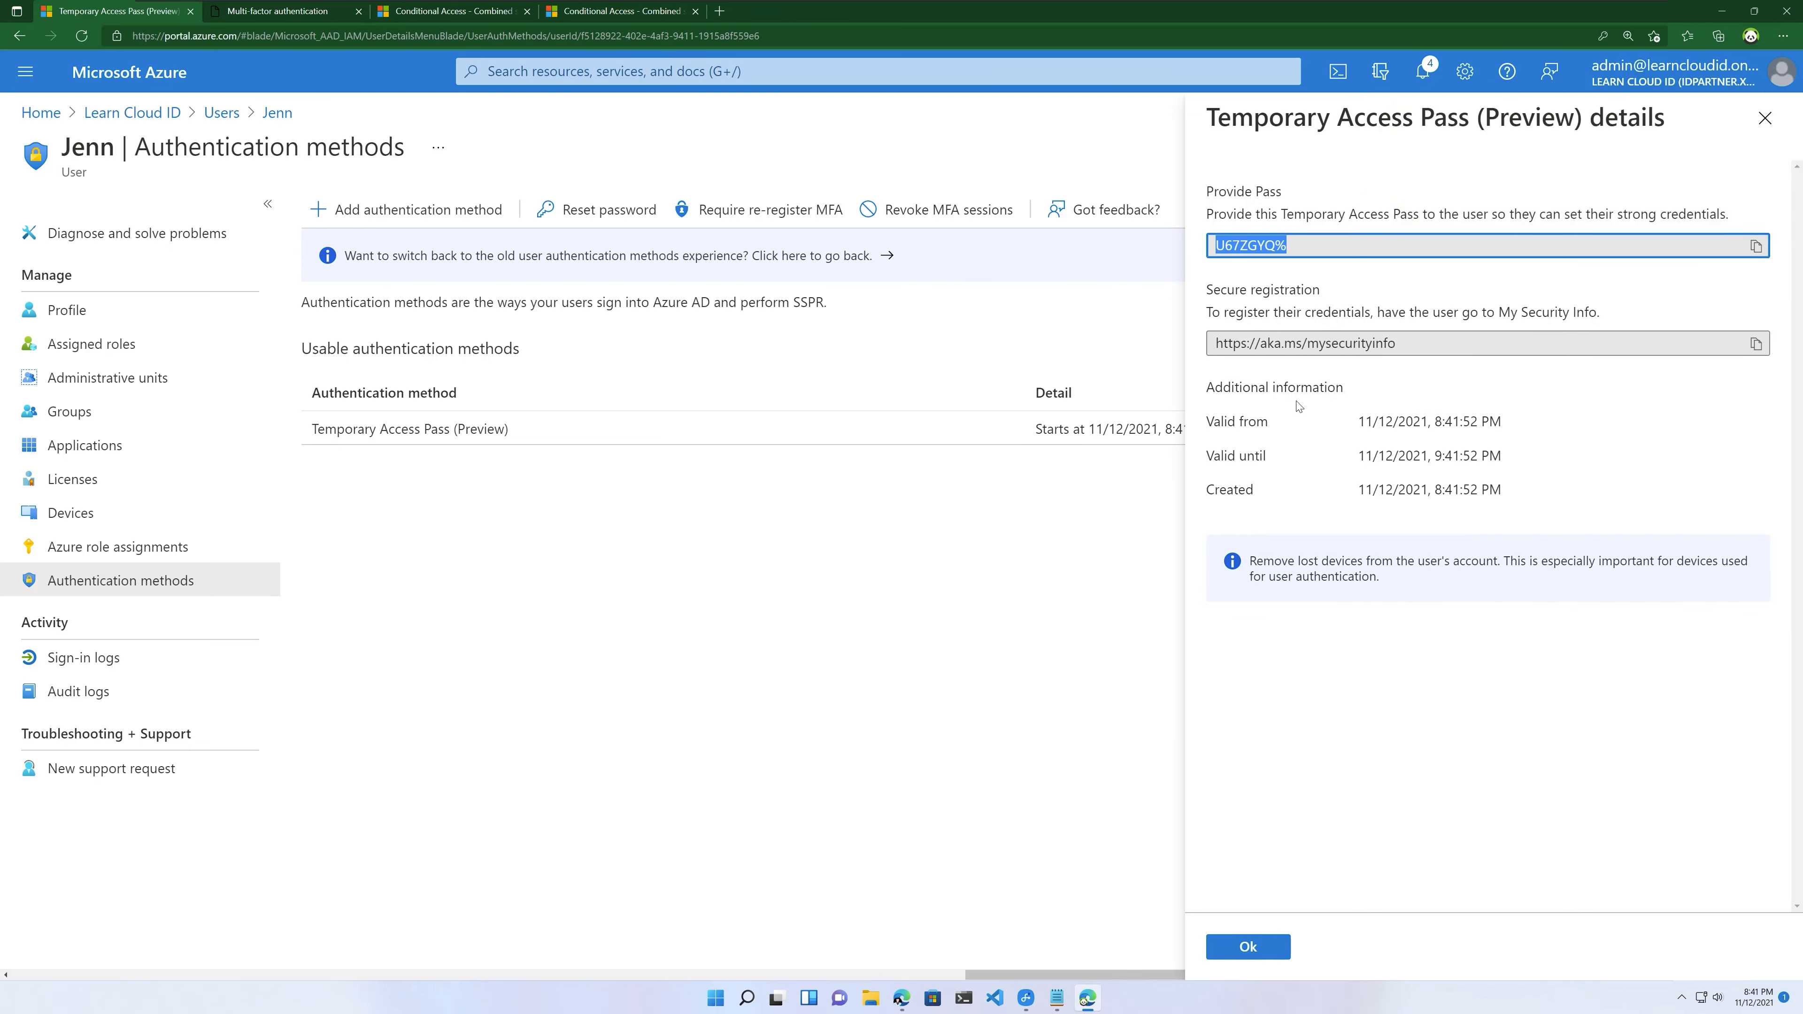
click(1391, 344)
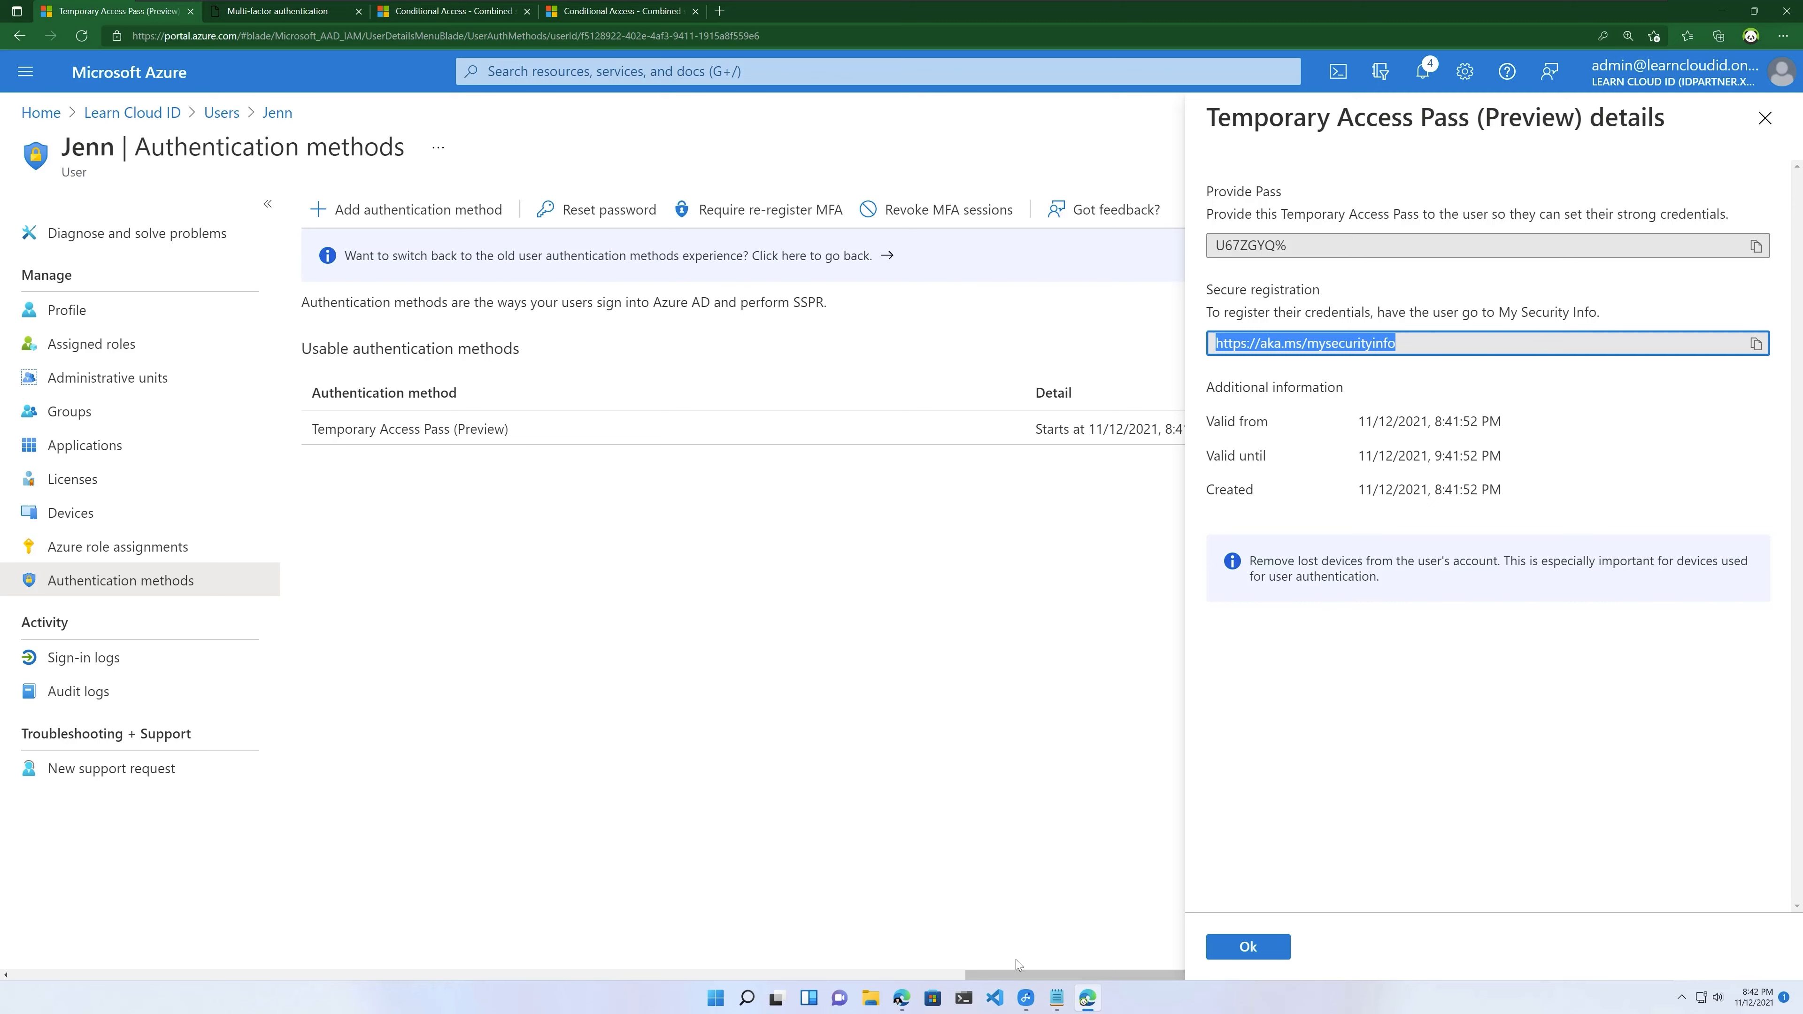
mouse_move(1025, 1009)
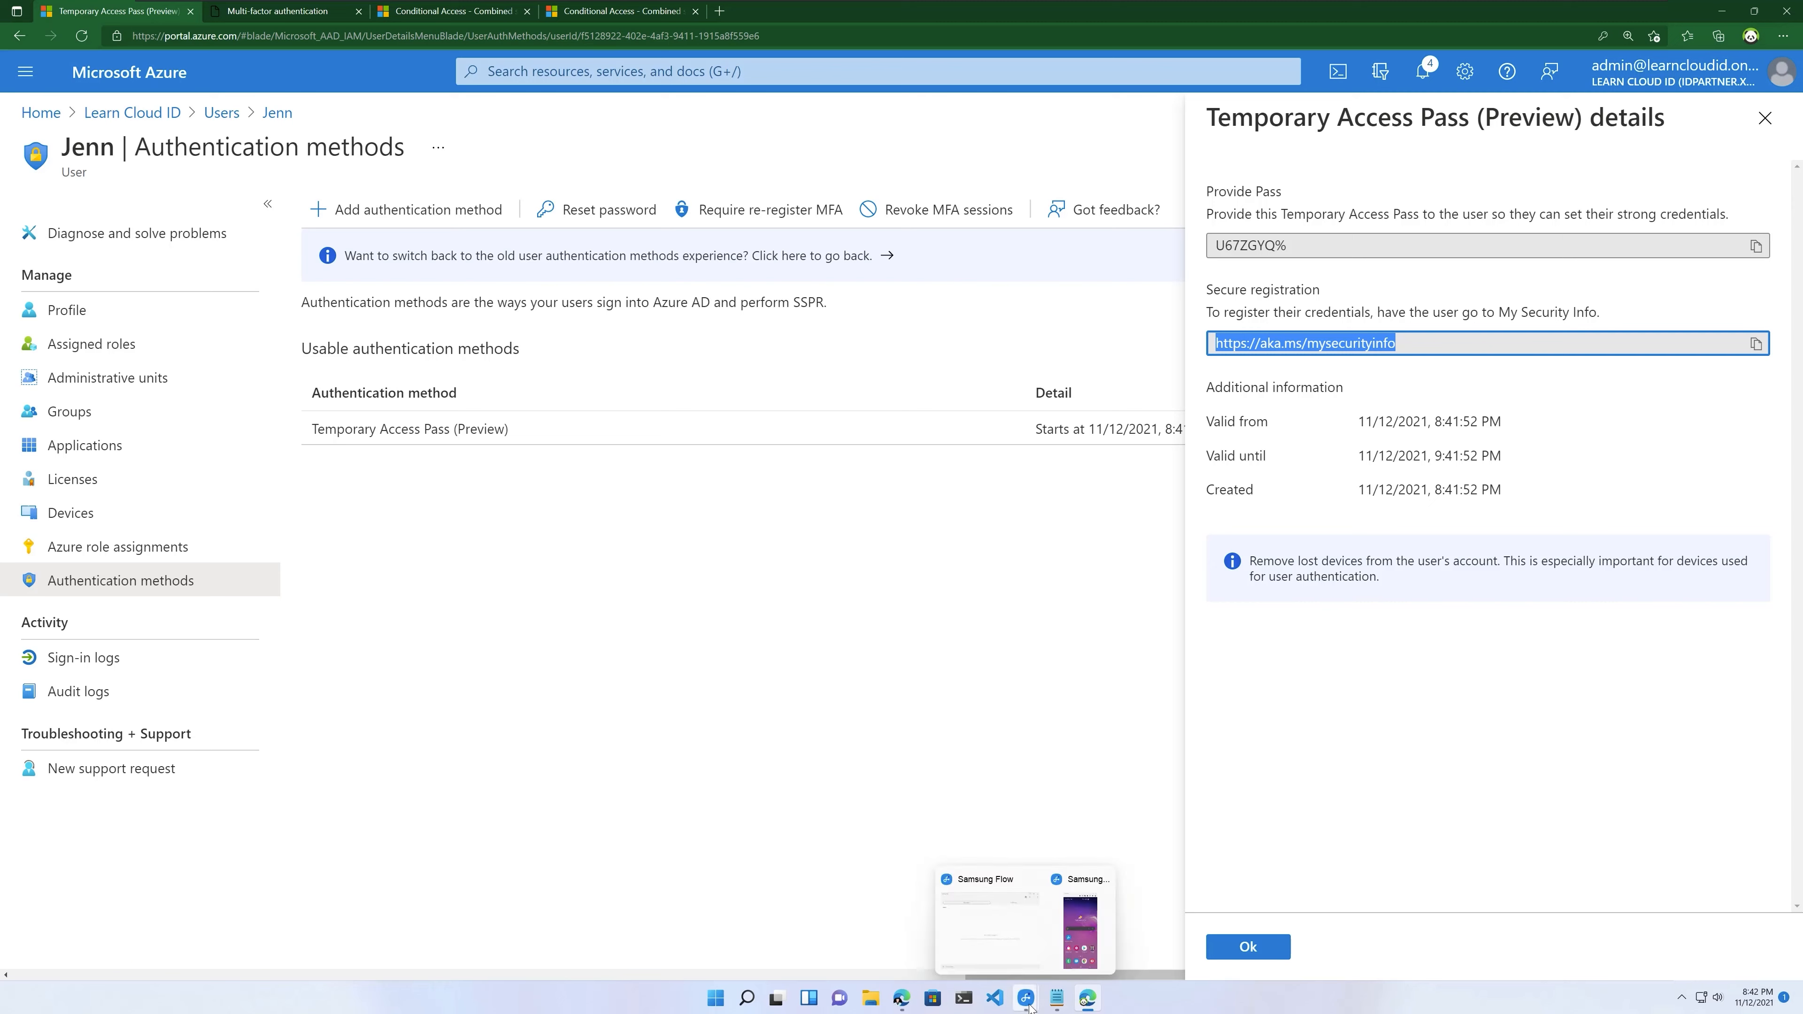
Step: On the mirrored phone, search the Play Store for Microsoft Authenticator and install it
click(1087, 937)
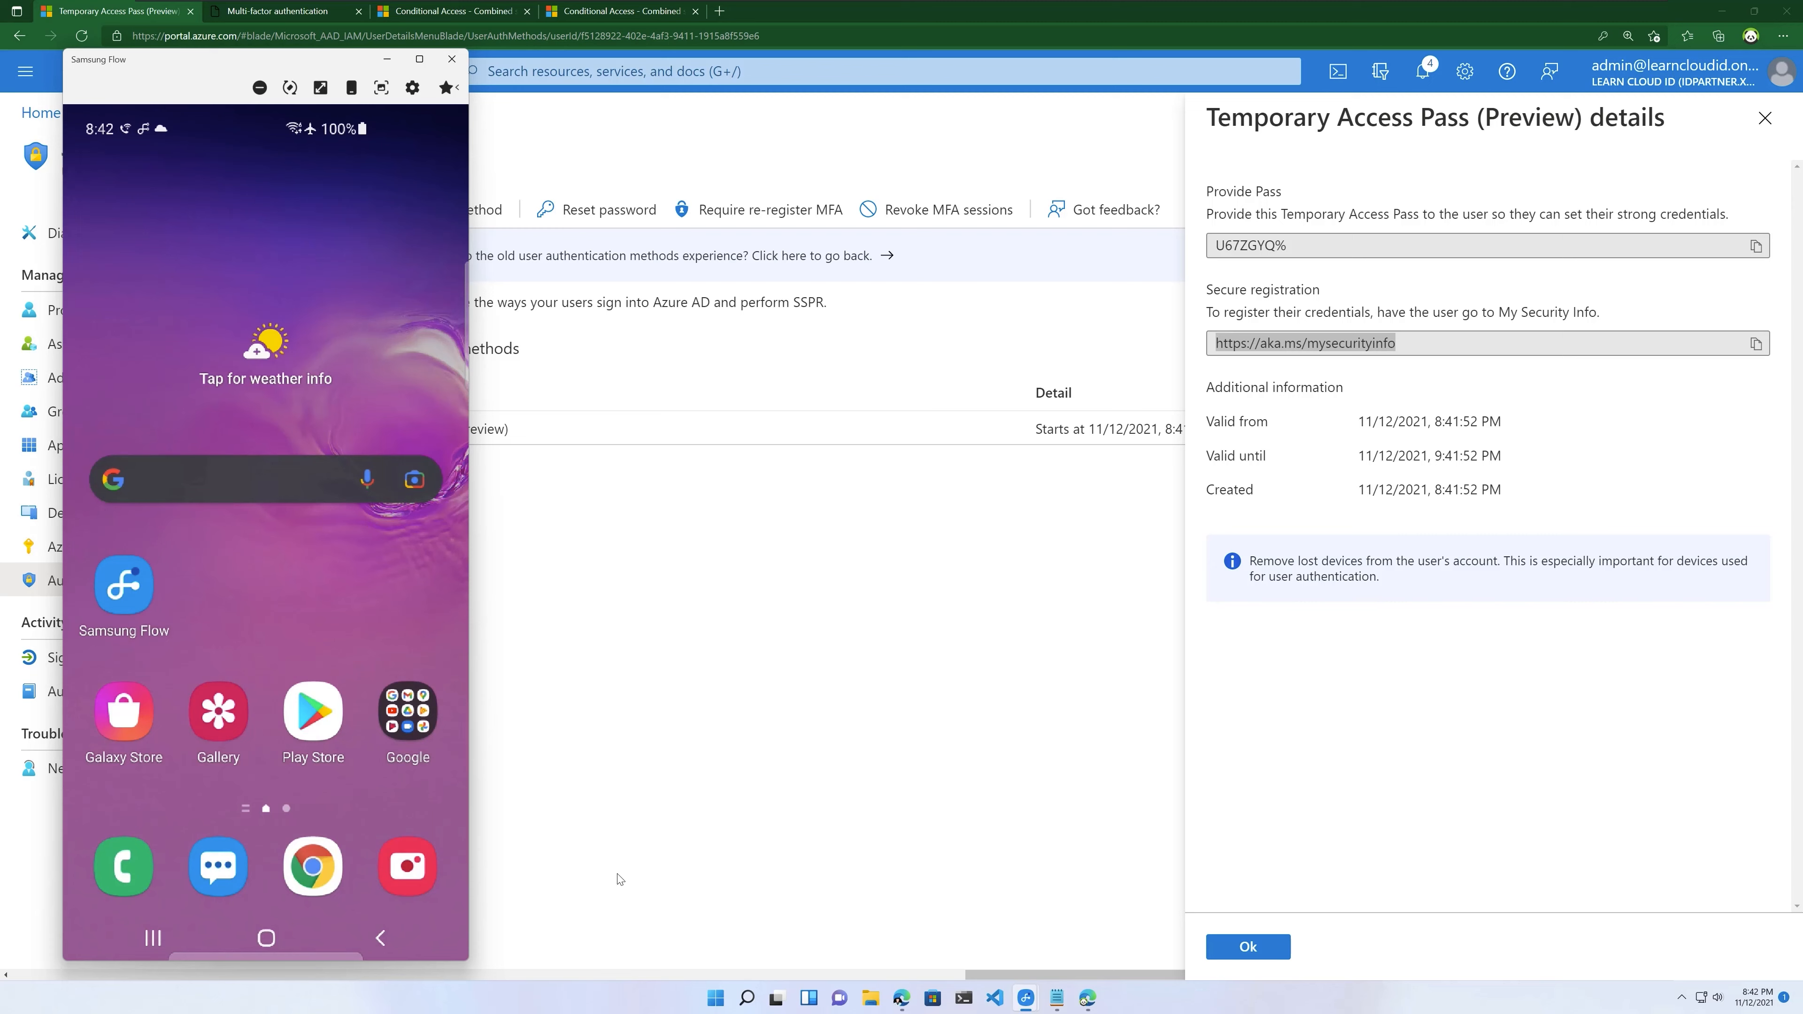
click(279, 726)
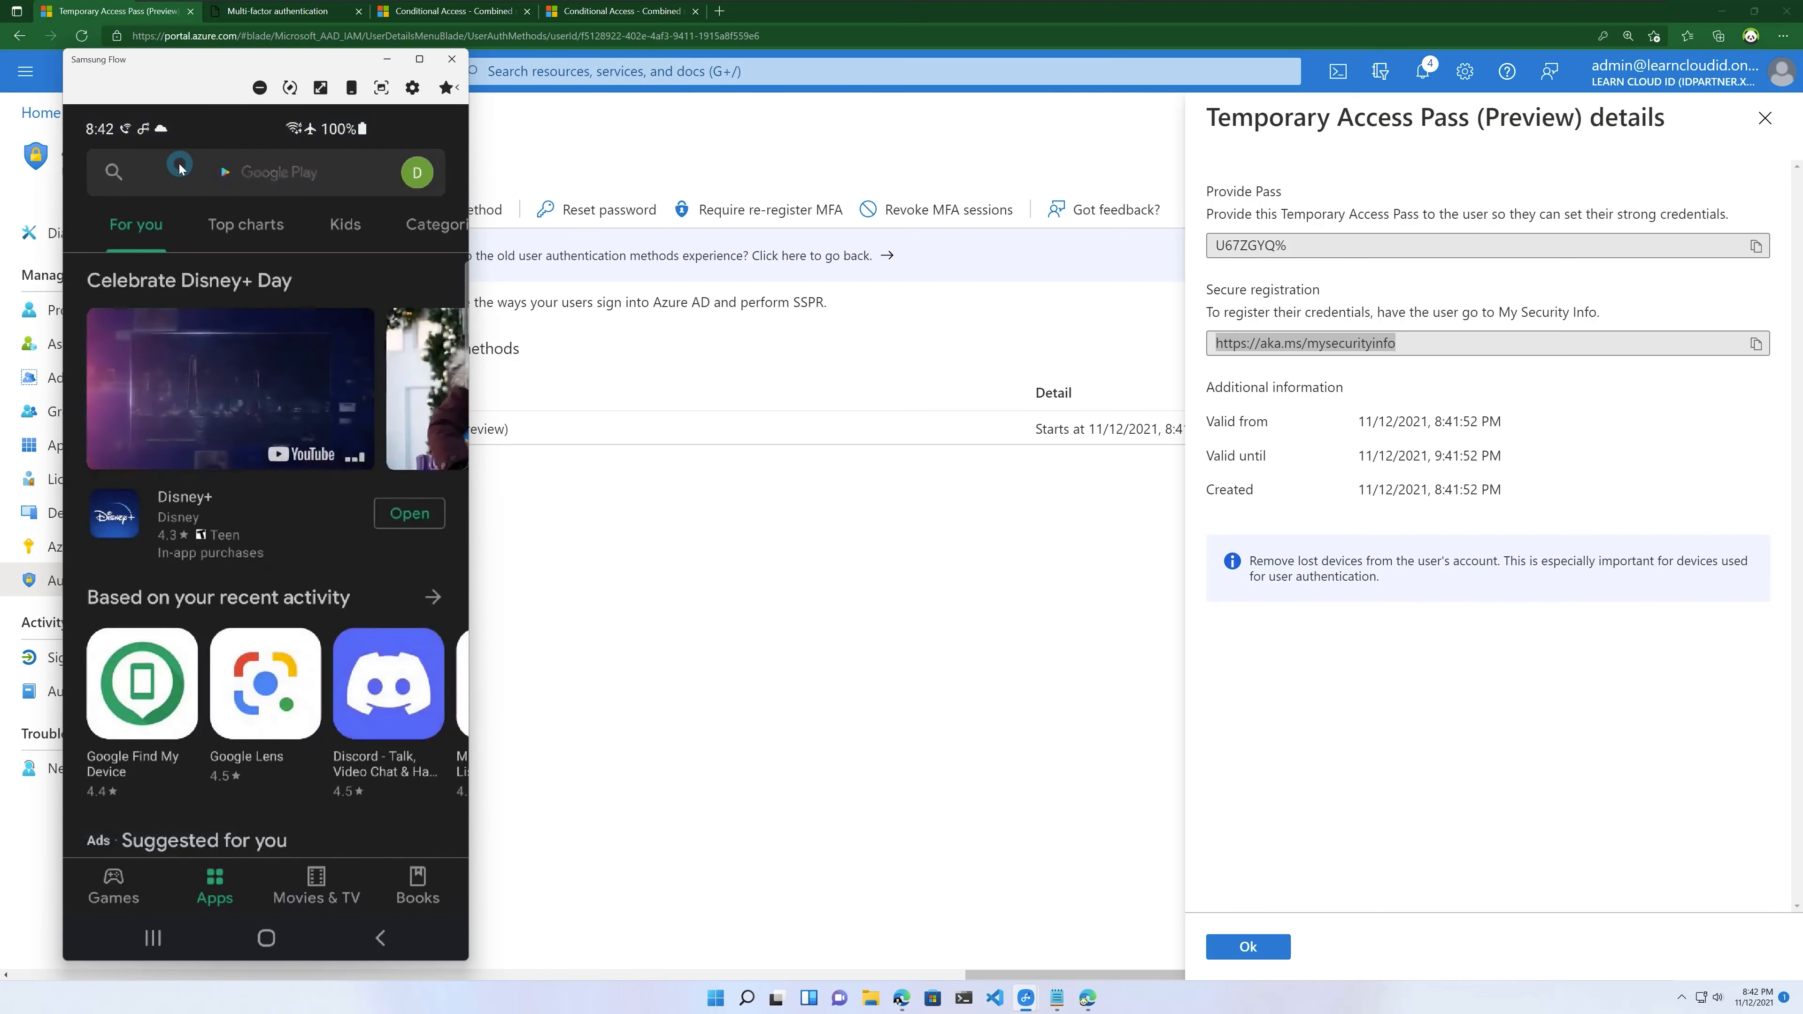
click(193, 173)
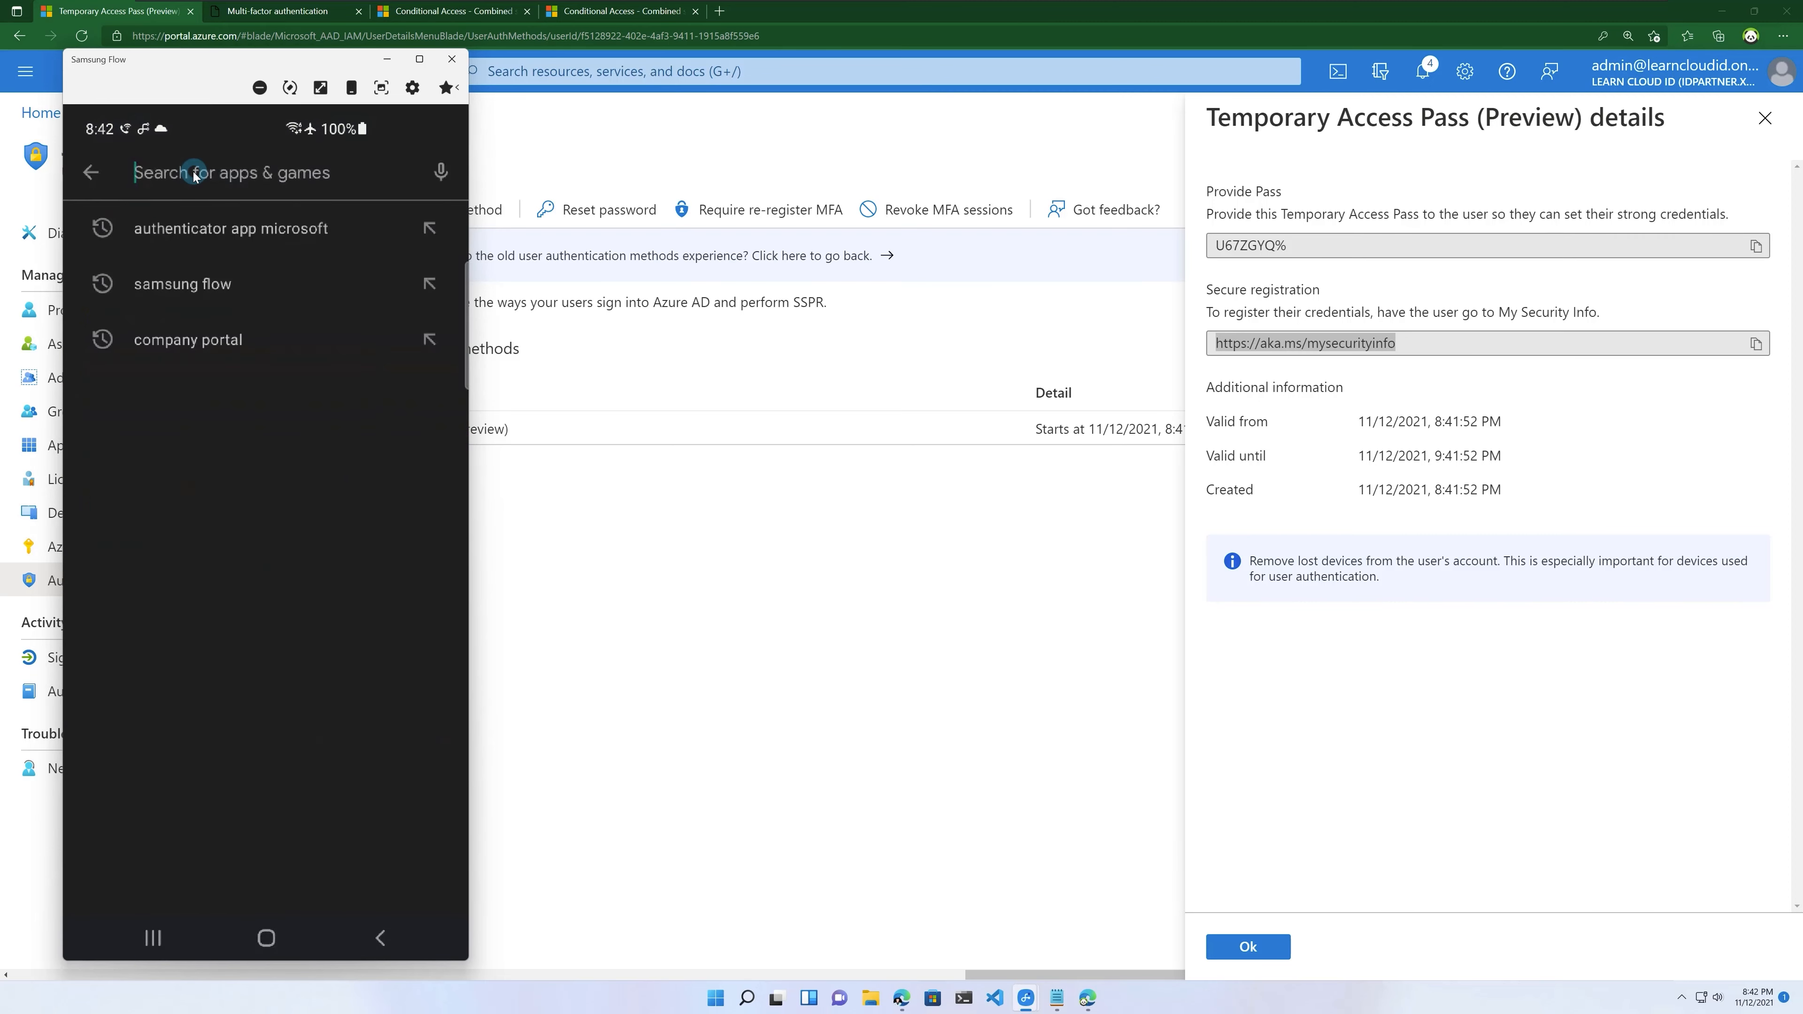
click(239, 229)
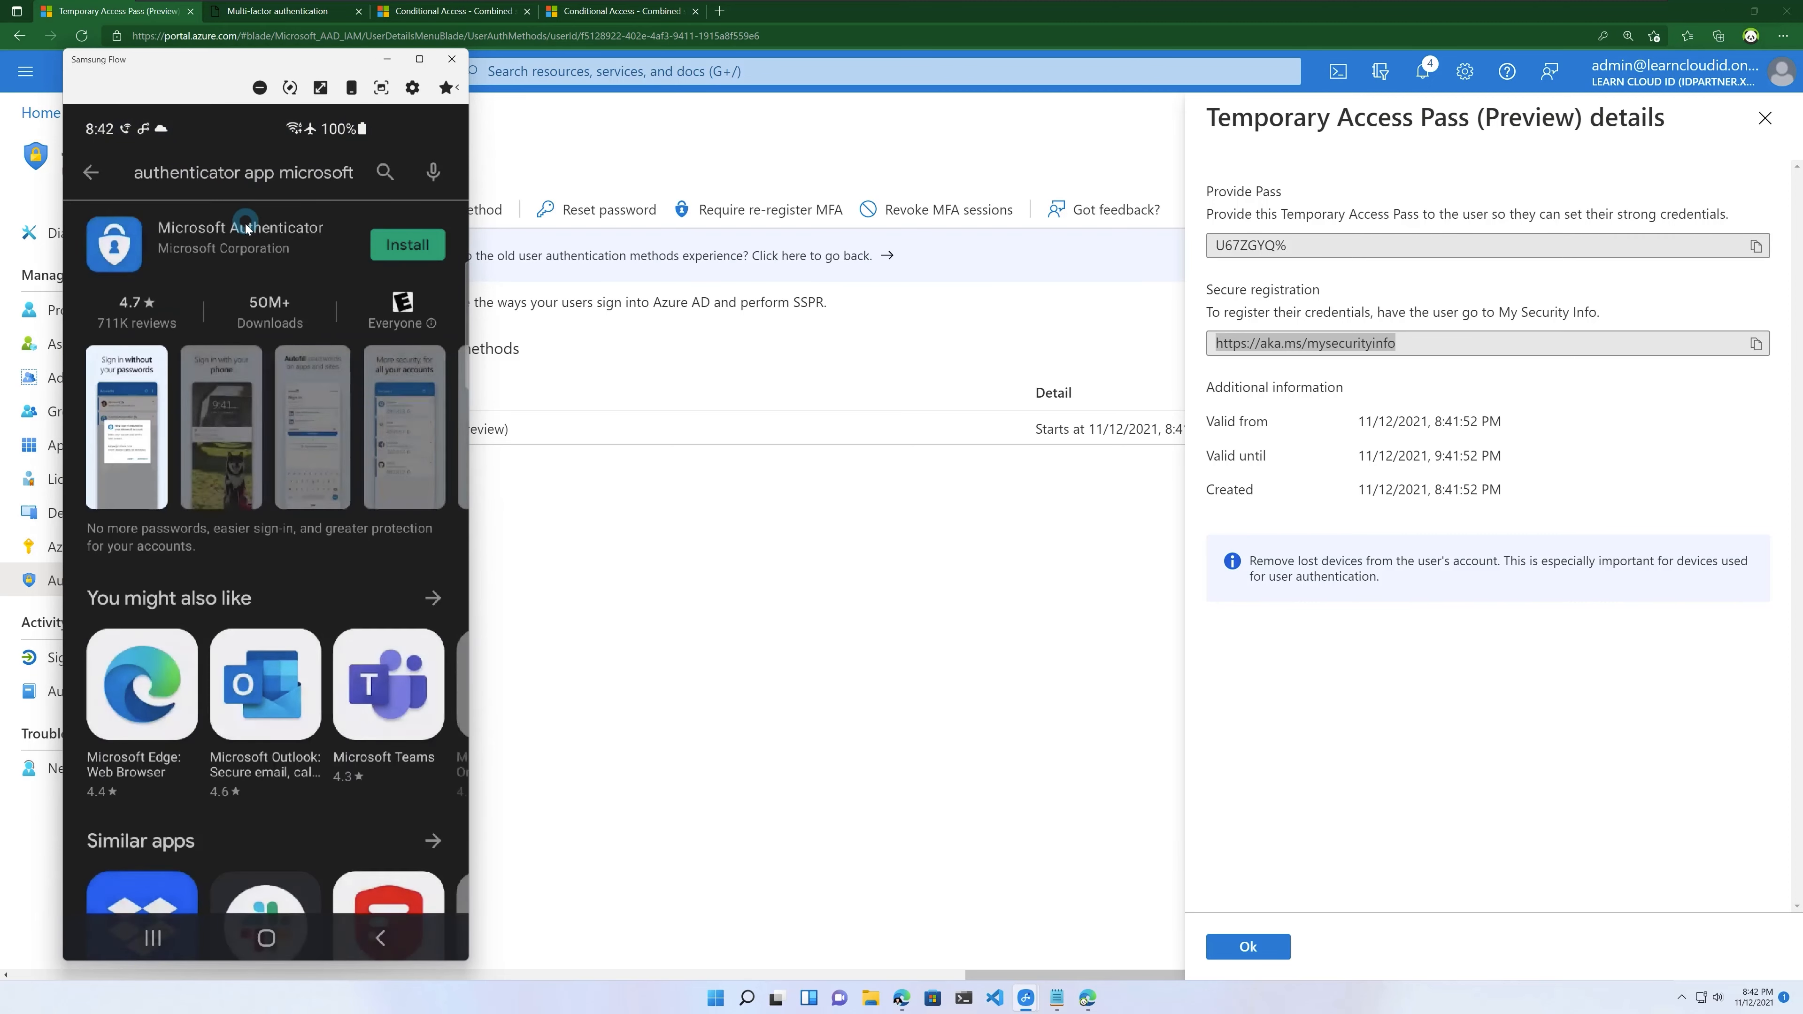
click(421, 252)
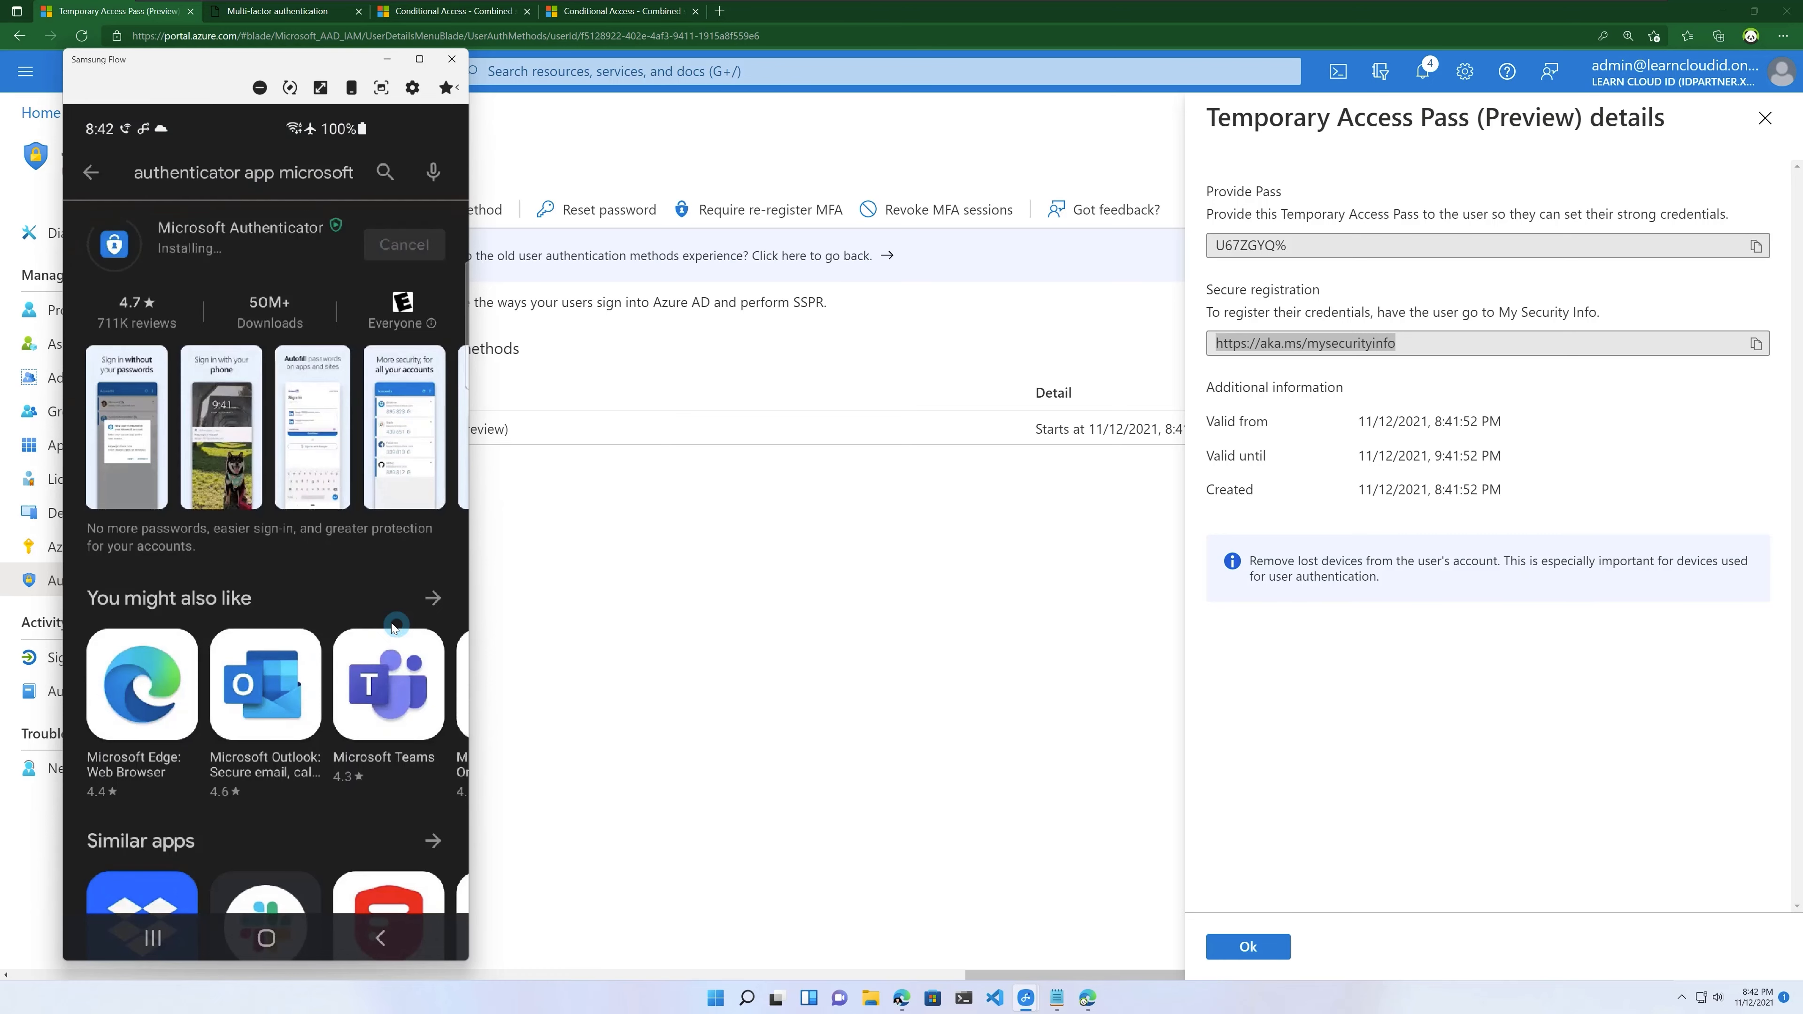
Step: Return to the phone's home screen and launch Authenticator from the app drawer
click(266, 938)
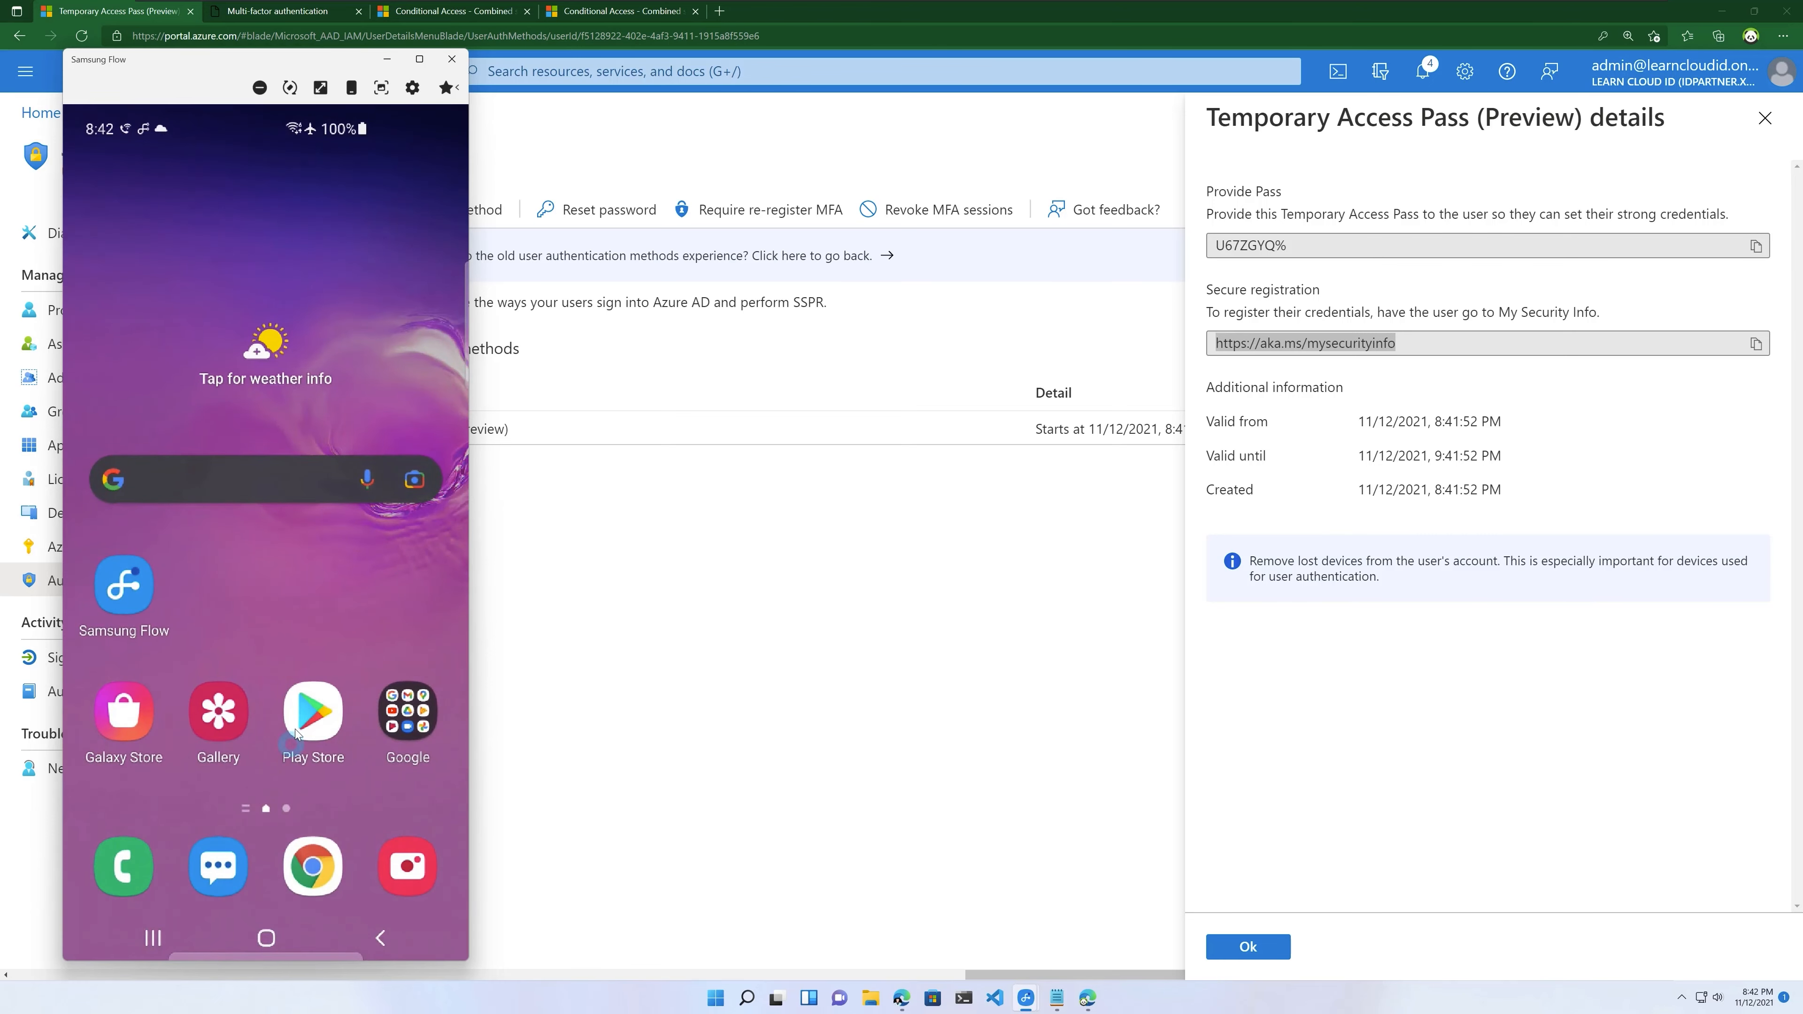
click(154, 939)
click(154, 939)
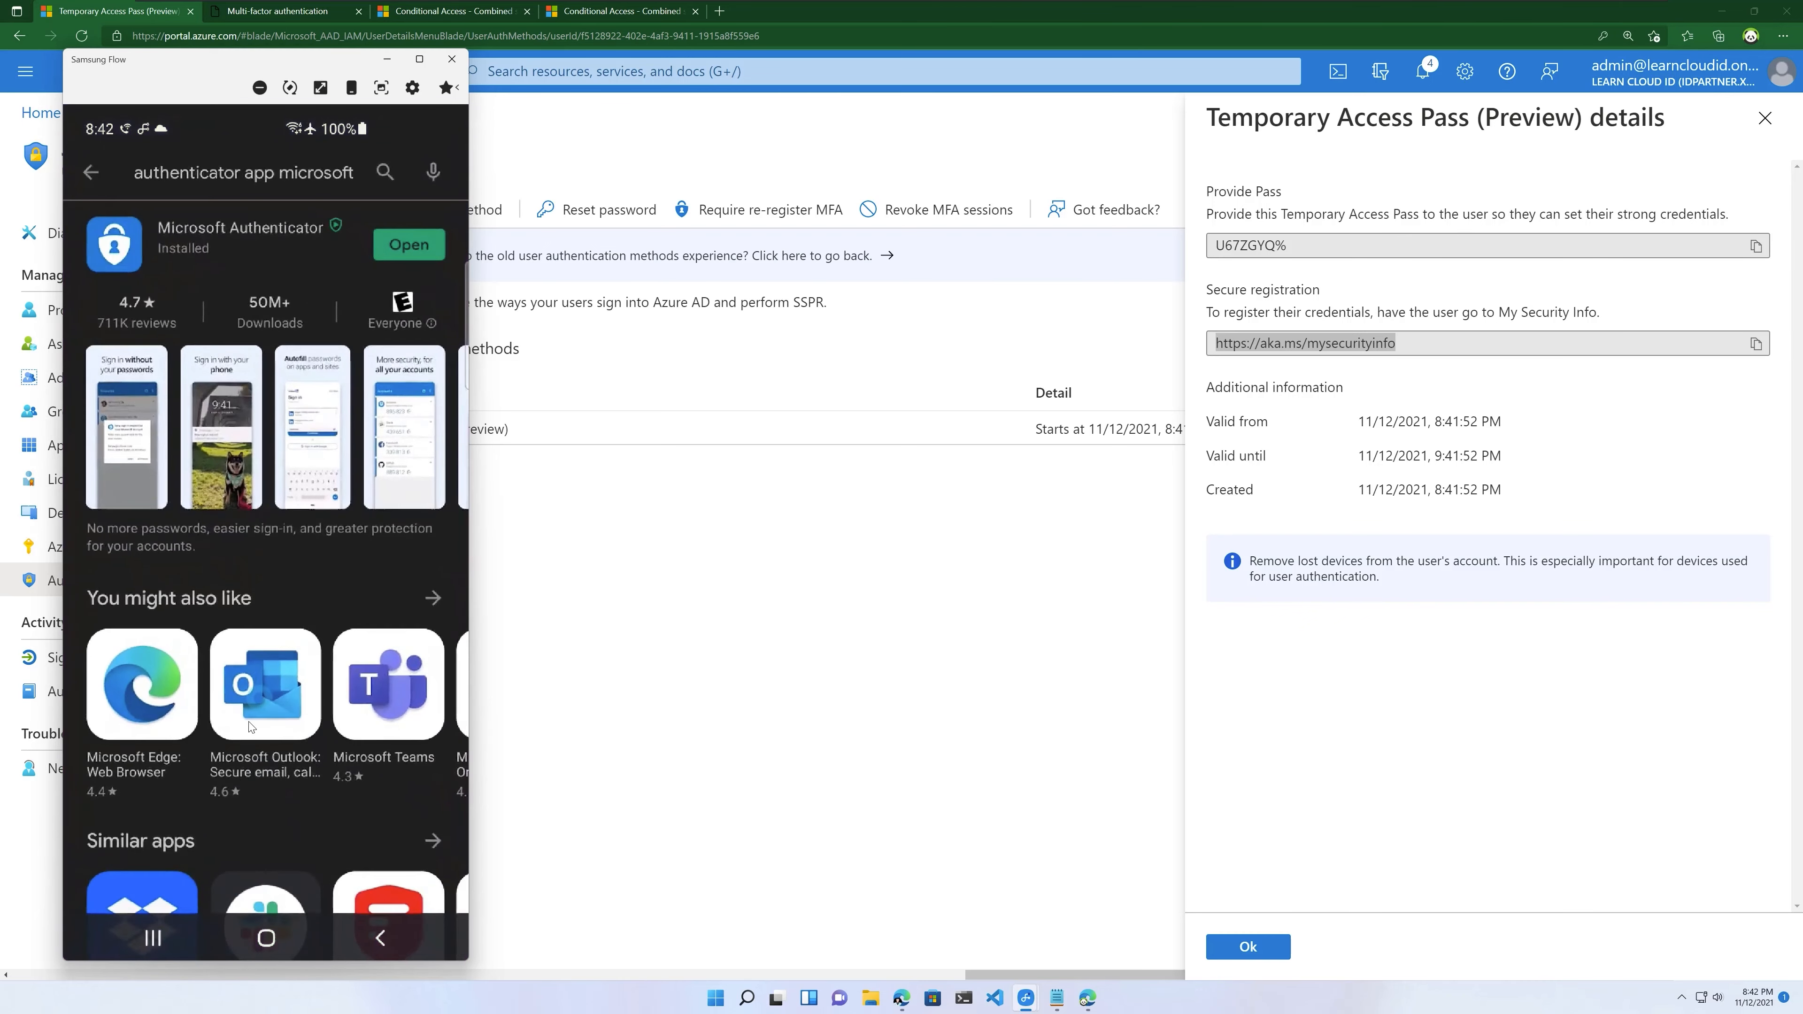
click(266, 938)
drag(355, 656, 359, 501)
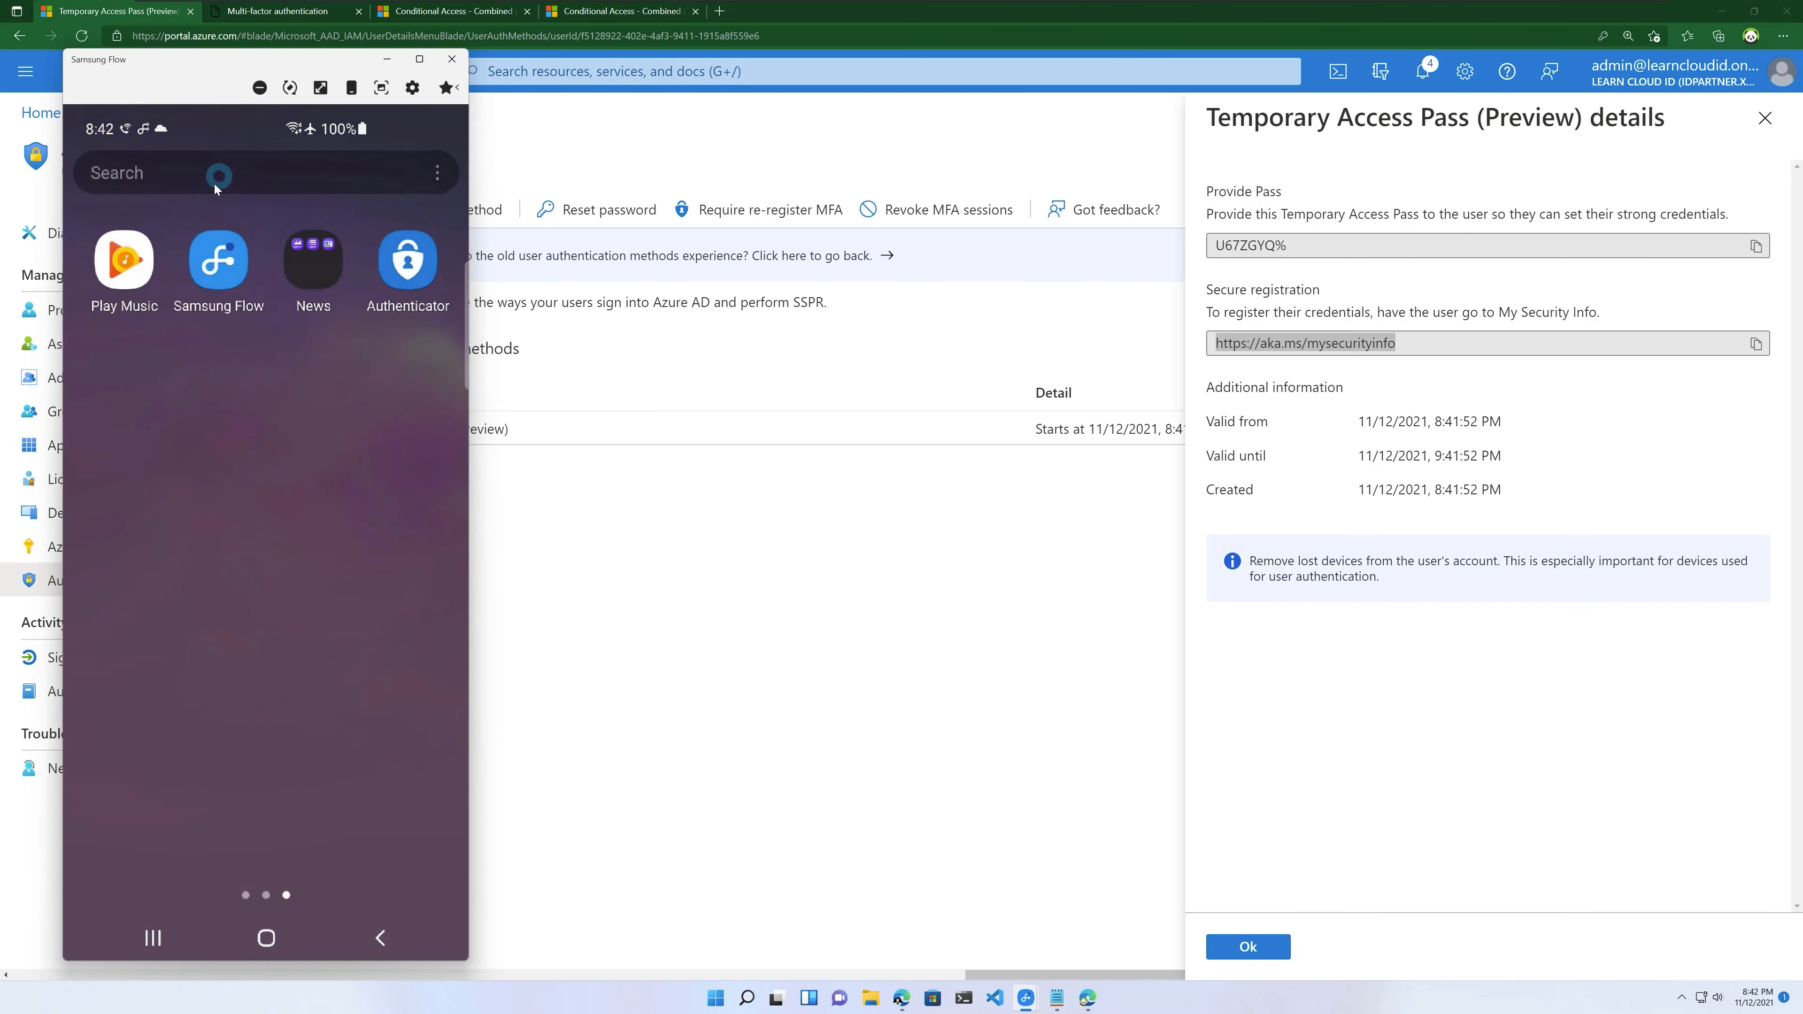
click(405, 262)
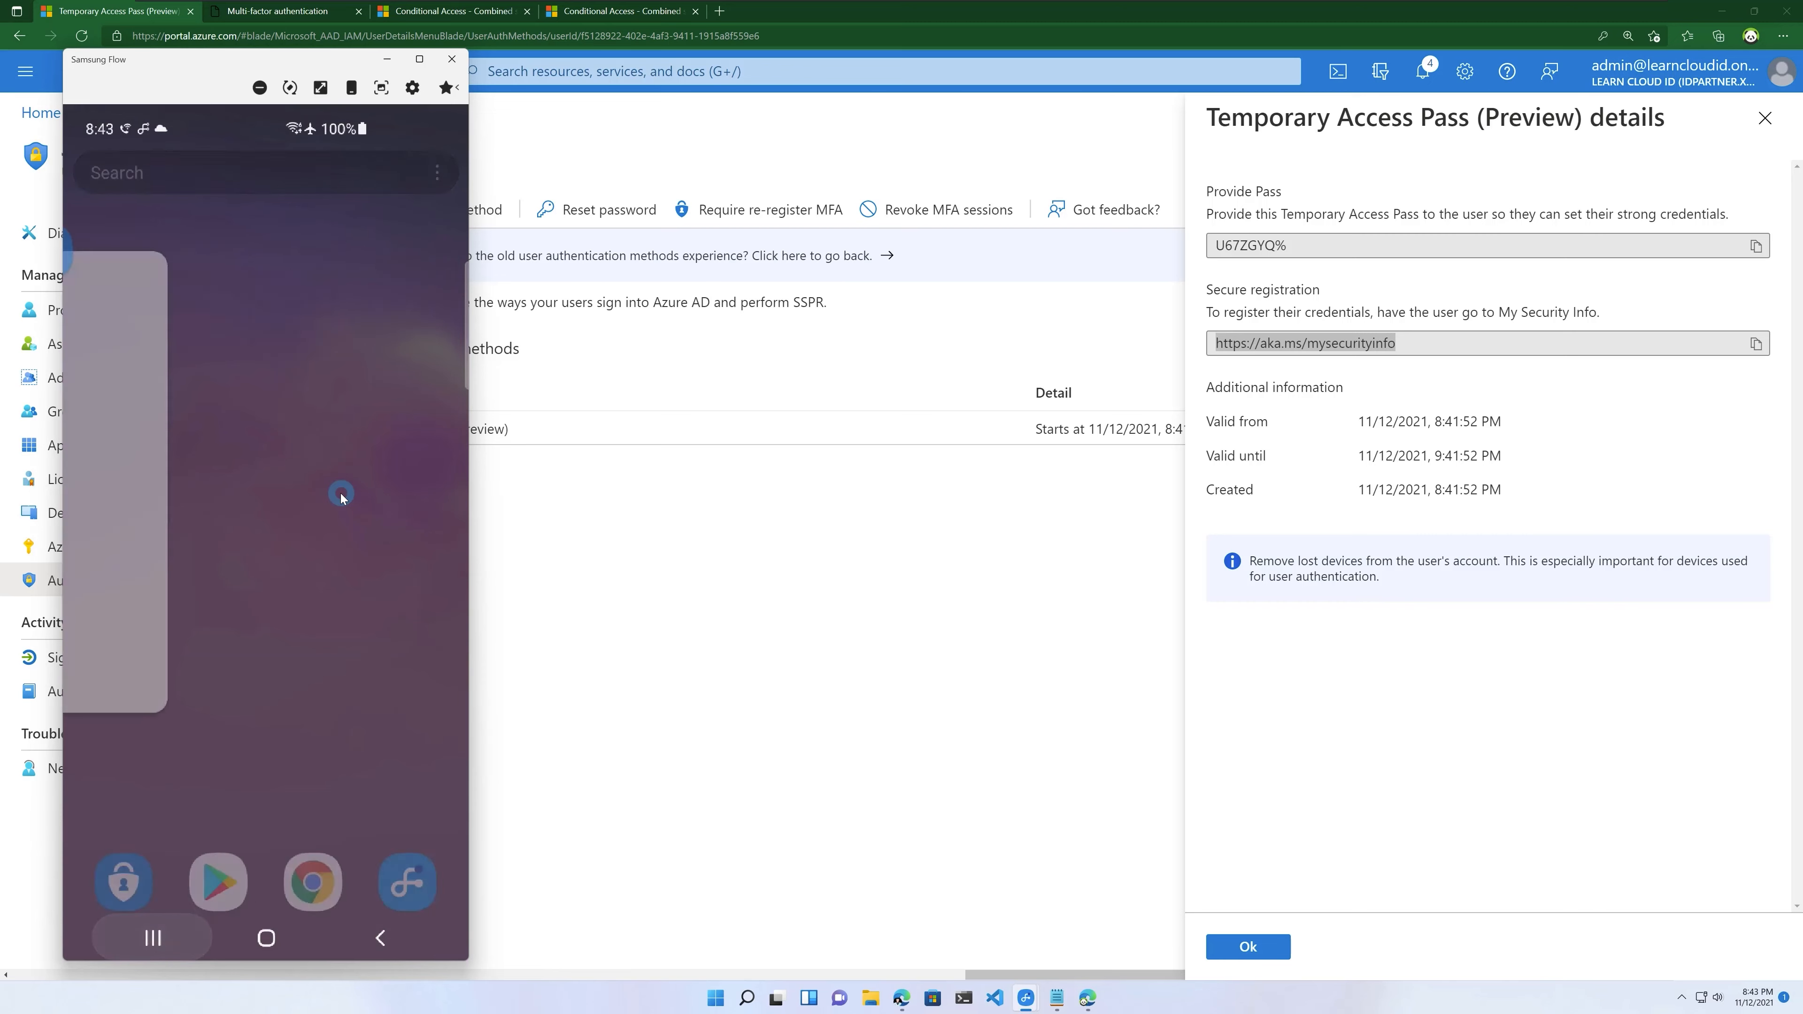
Step: In Authenticator, add an account and pick 'Work or school account'
click(341, 494)
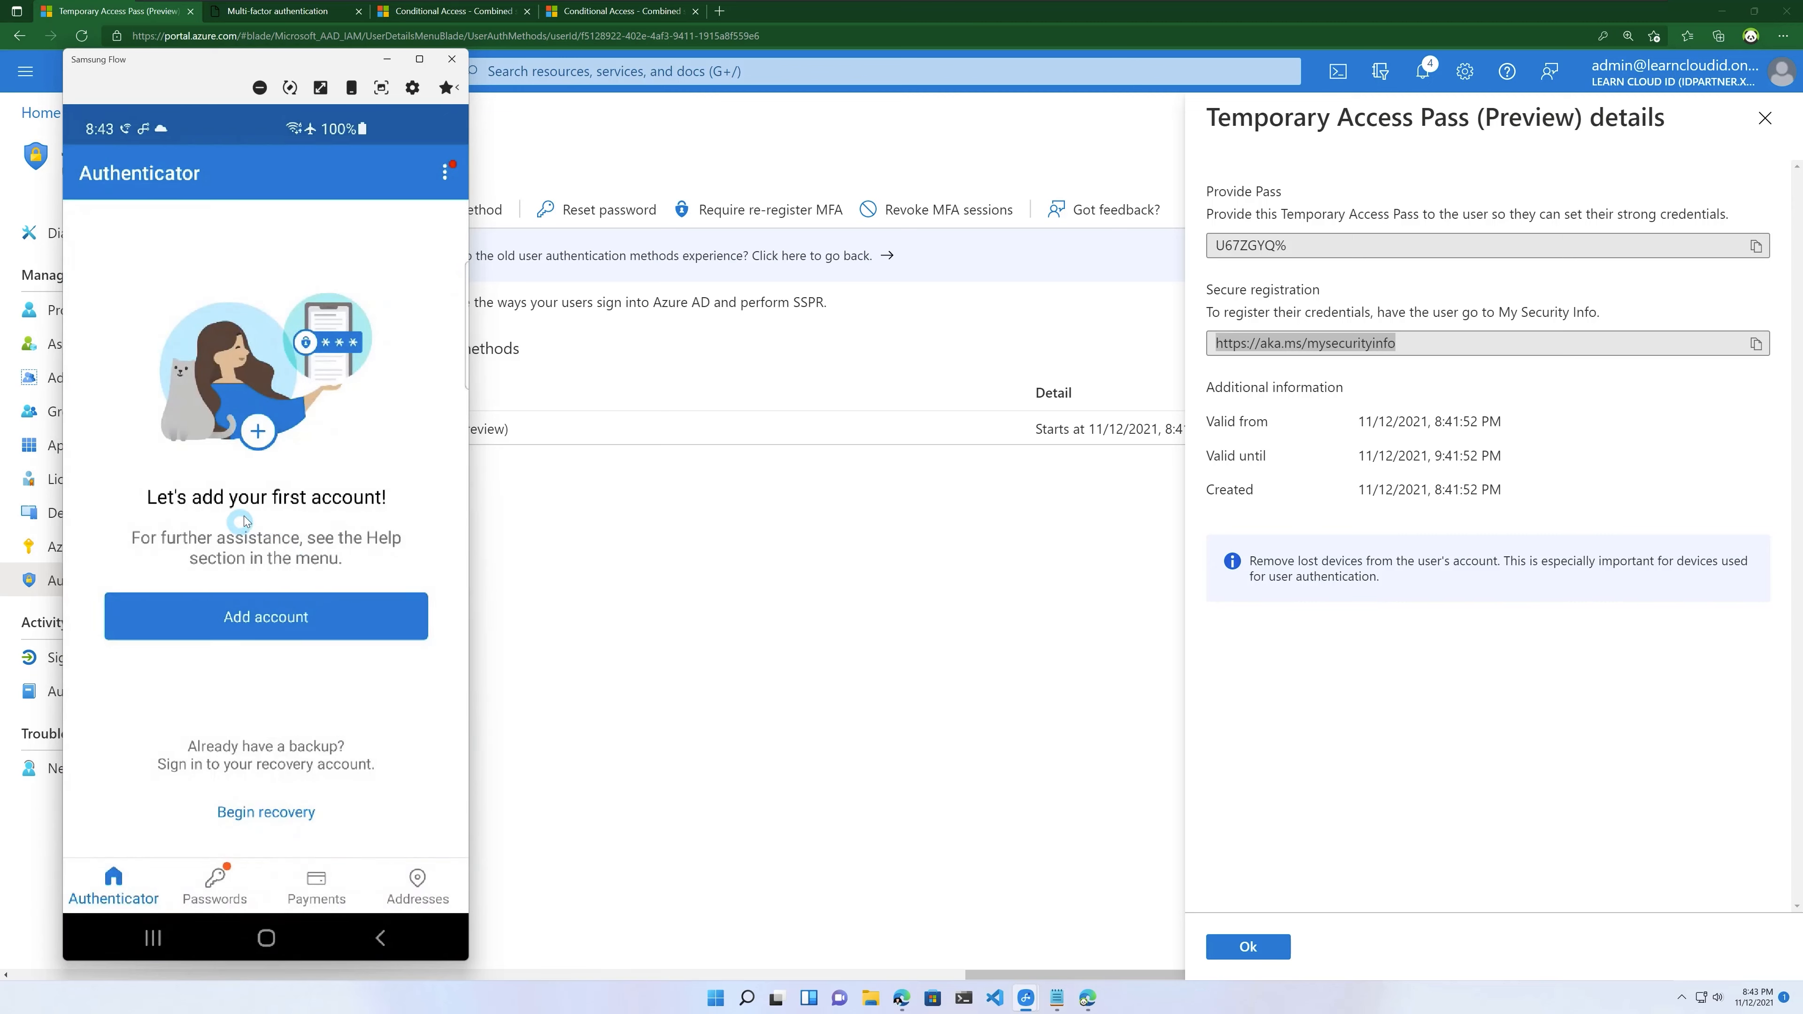
click(264, 616)
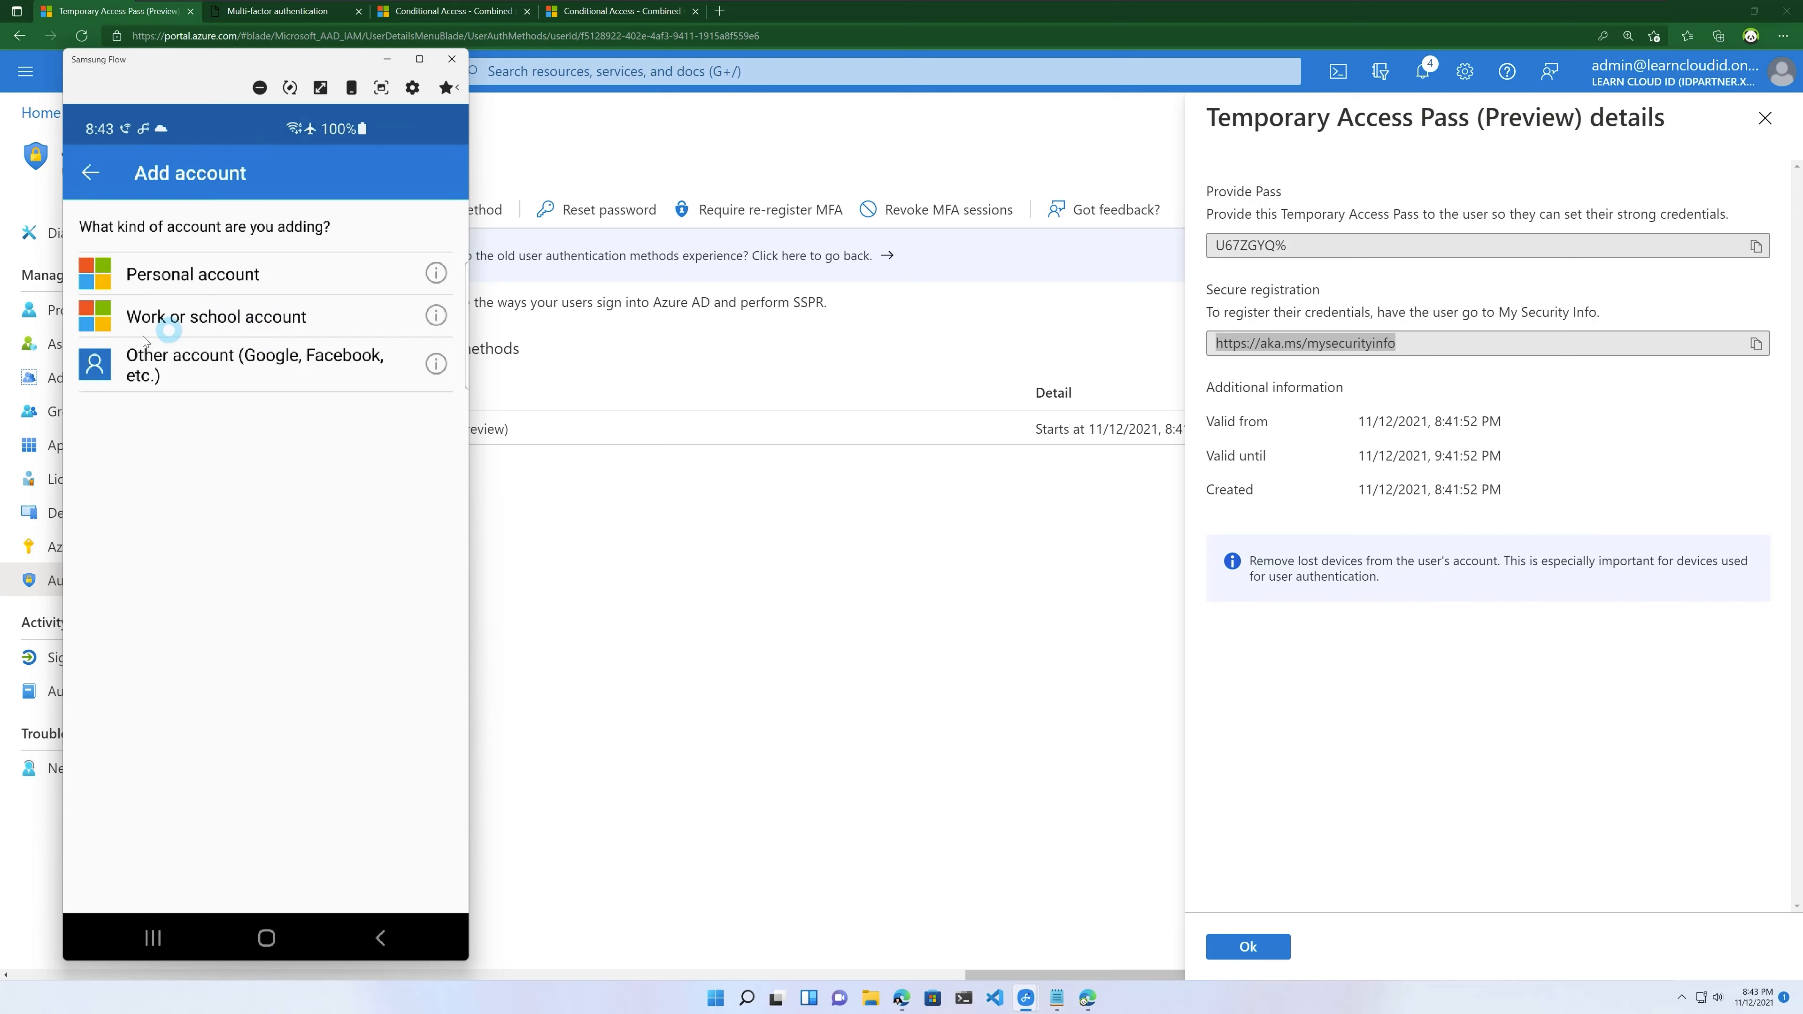
click(169, 321)
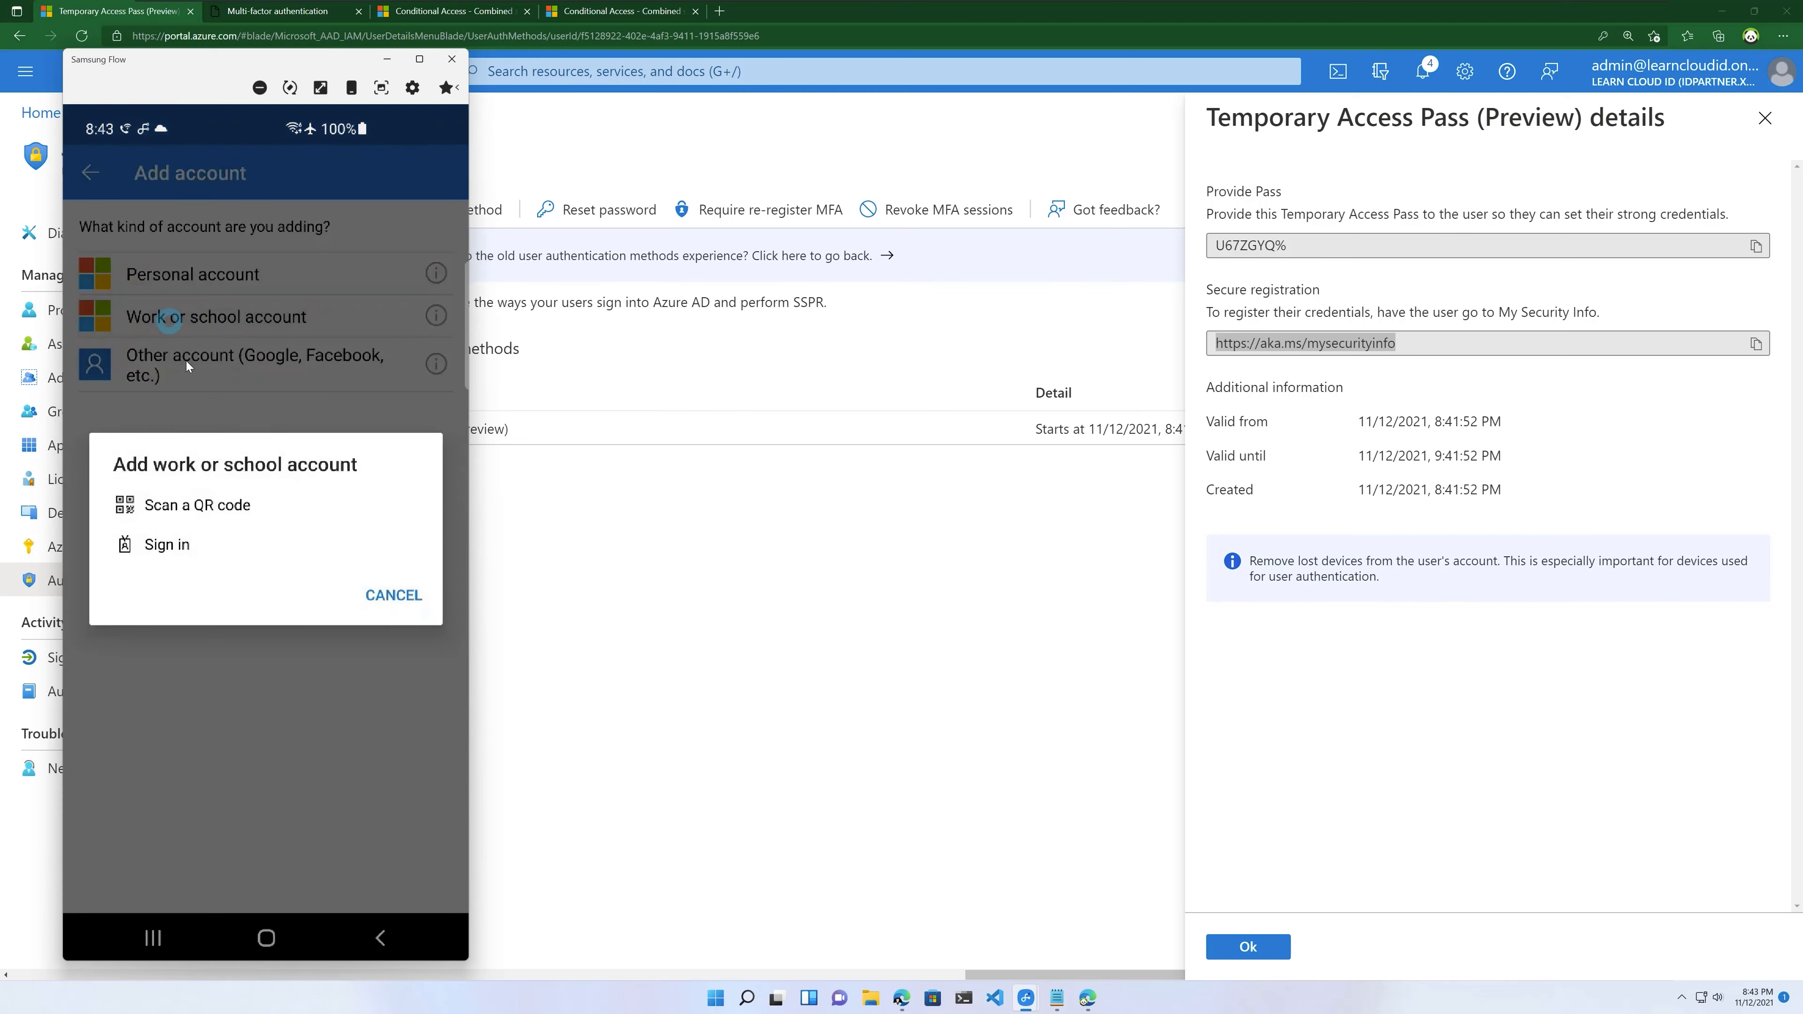